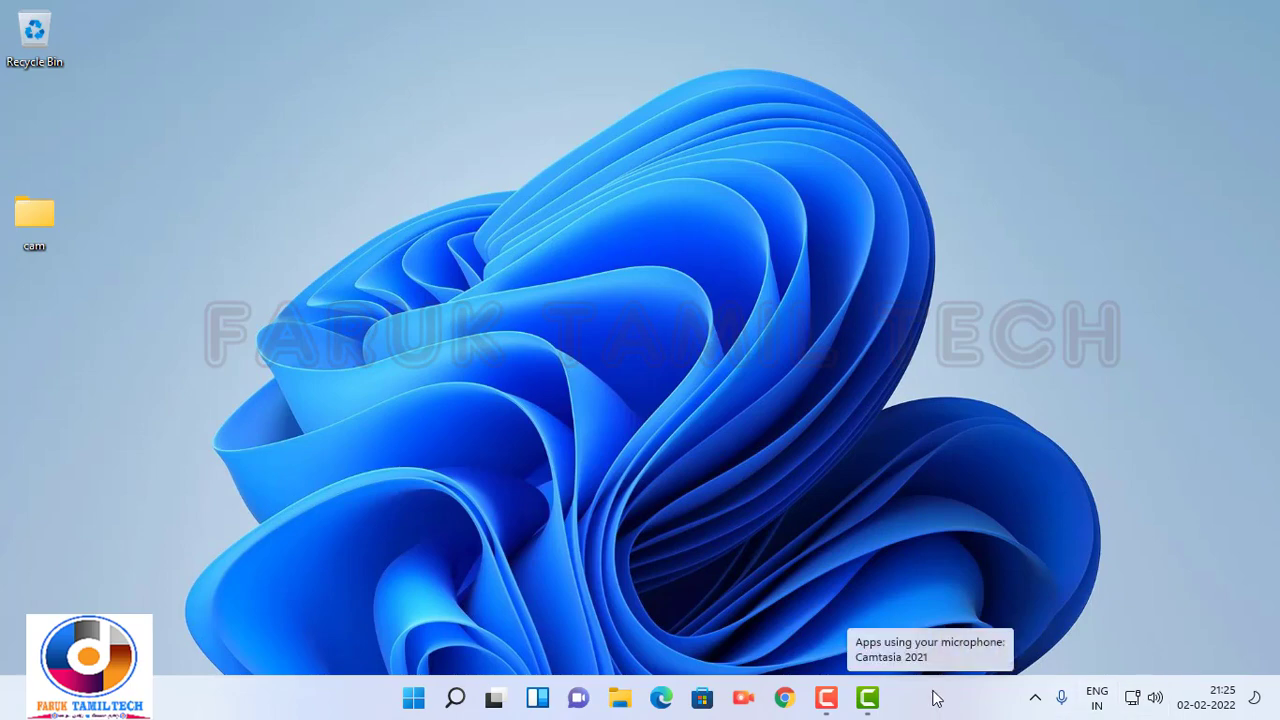
# - Open the taskbar settings page, look over its items, and close the window
pyautogui.rightClick(932, 697)
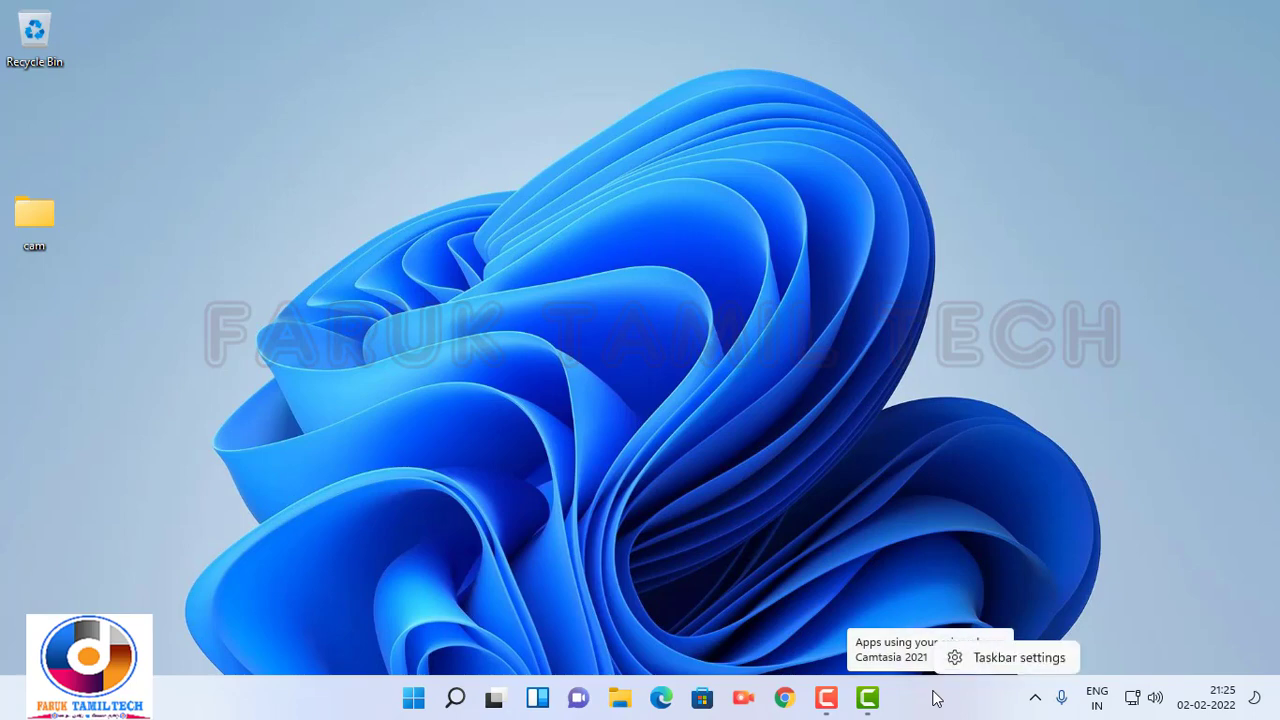
pyautogui.click(990, 658)
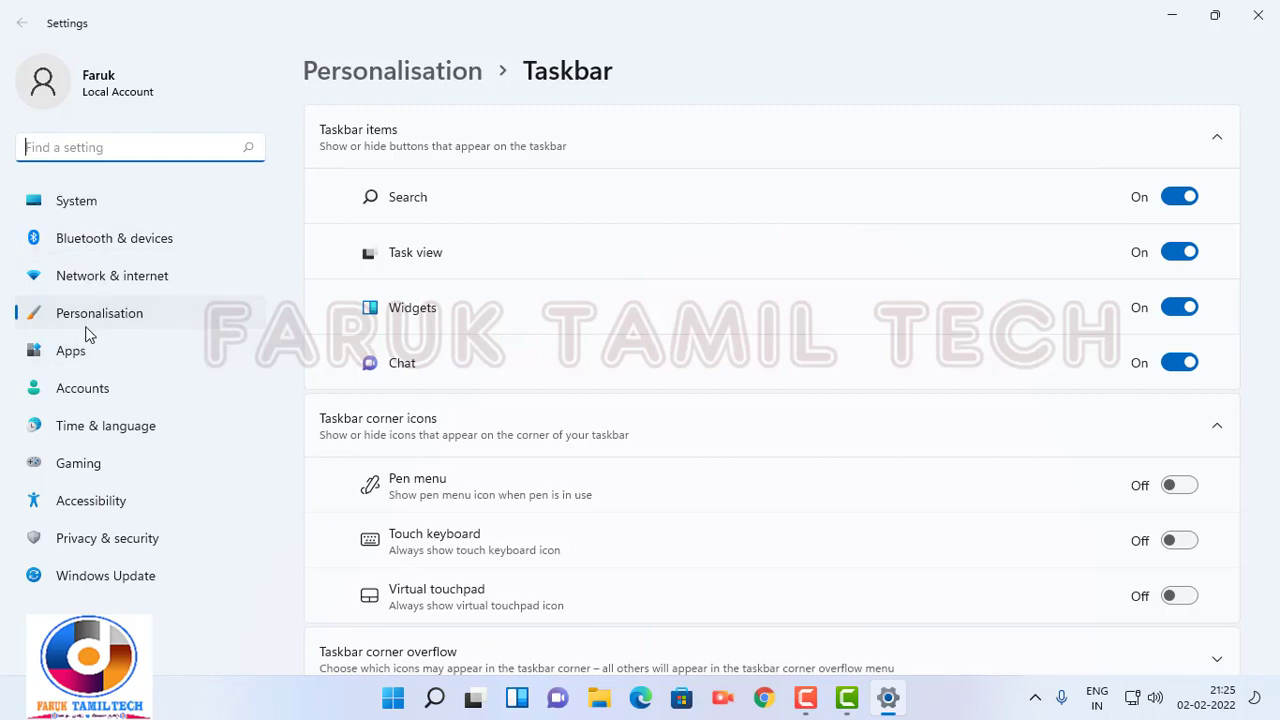
pyautogui.click(1257, 16)
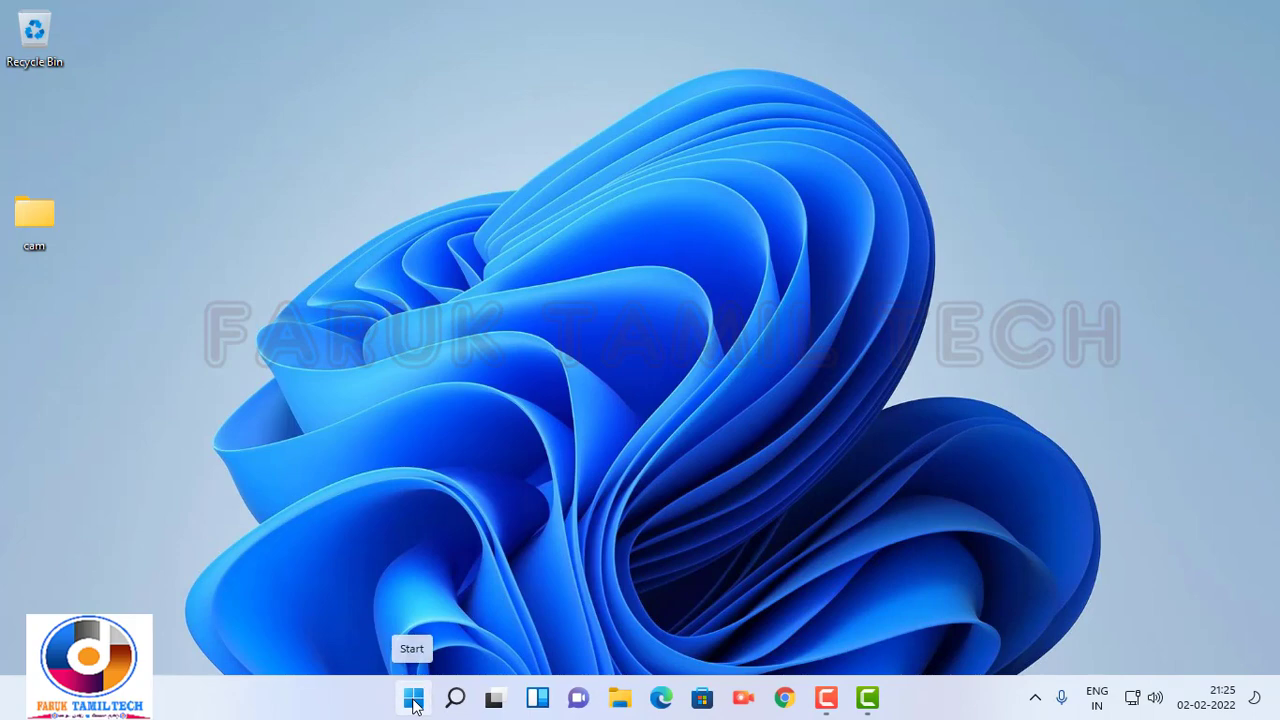
# - Locate the Settings entry in the Start menu and the search page, and open the Windows Settings app
pyautogui.click(414, 700)
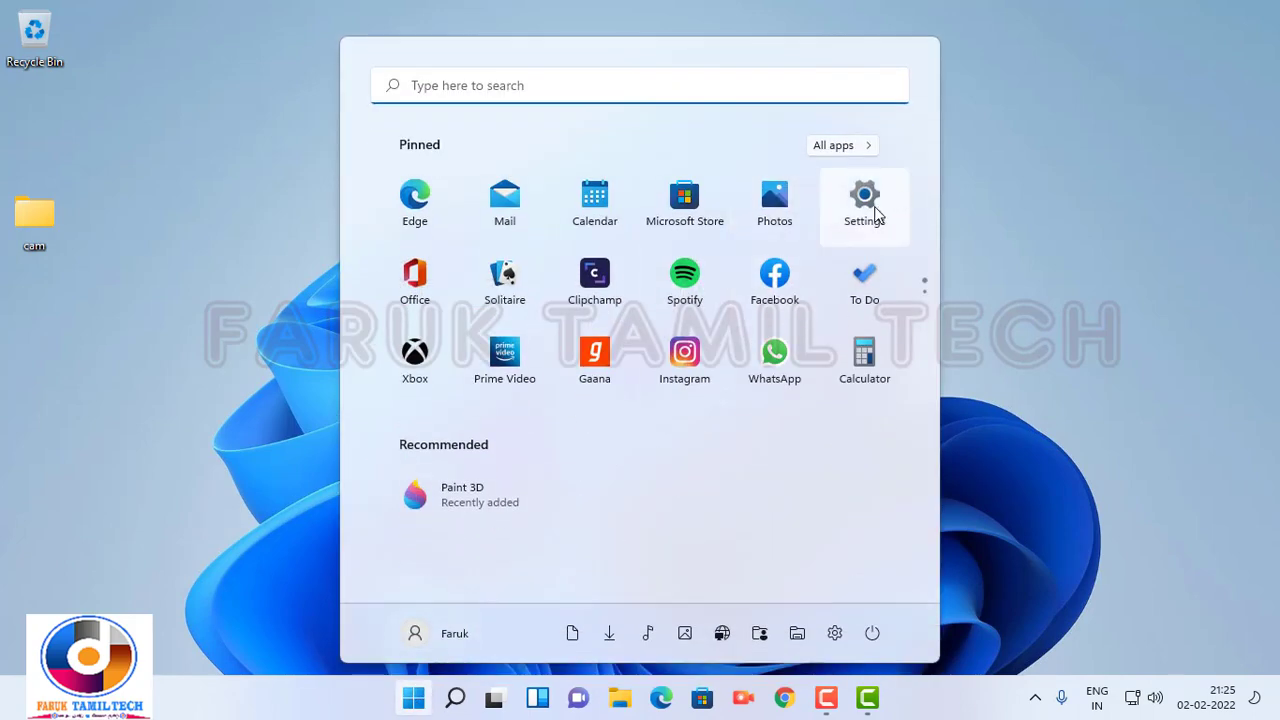
pyautogui.click(560, 89)
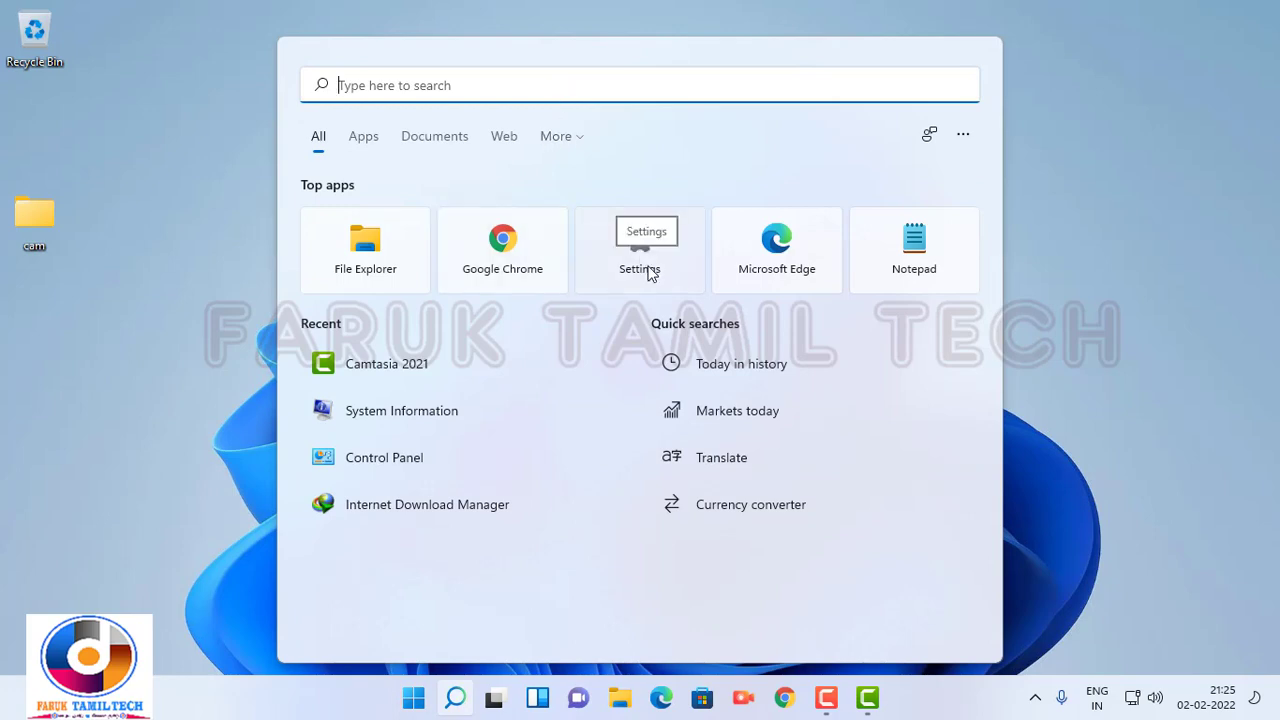
pyautogui.click(1097, 333)
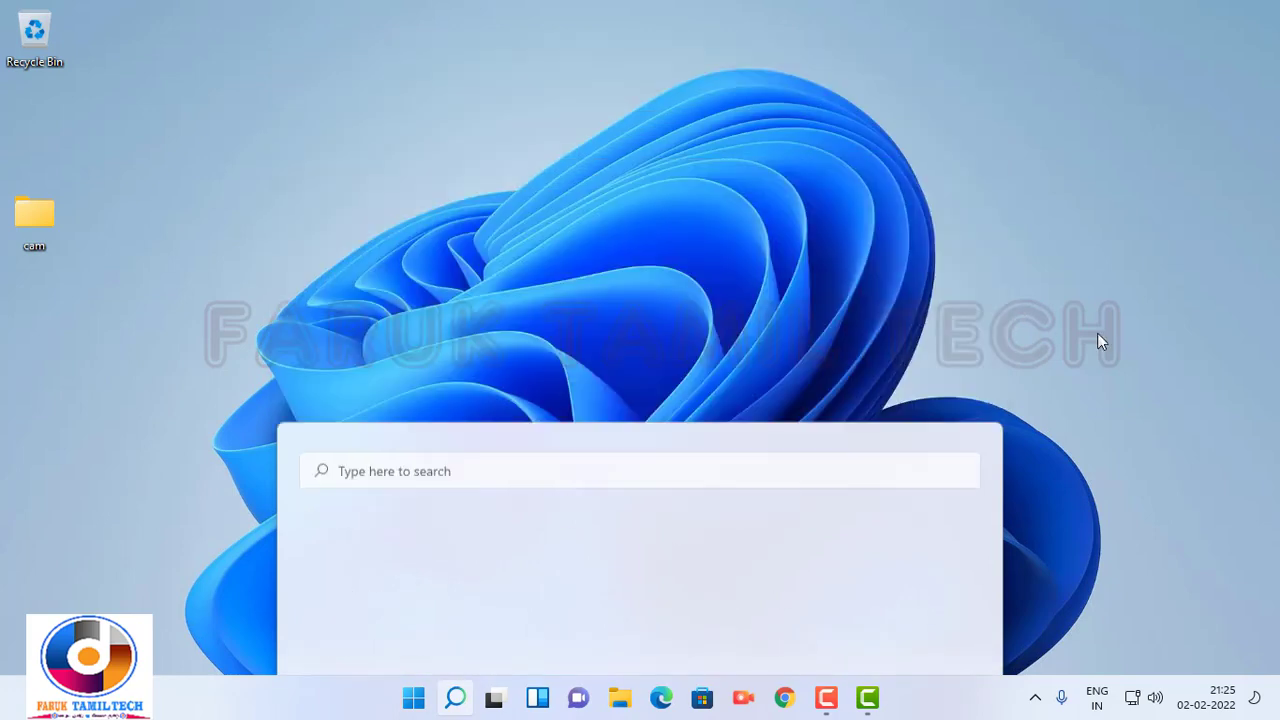
pyautogui.rightClick(414, 703)
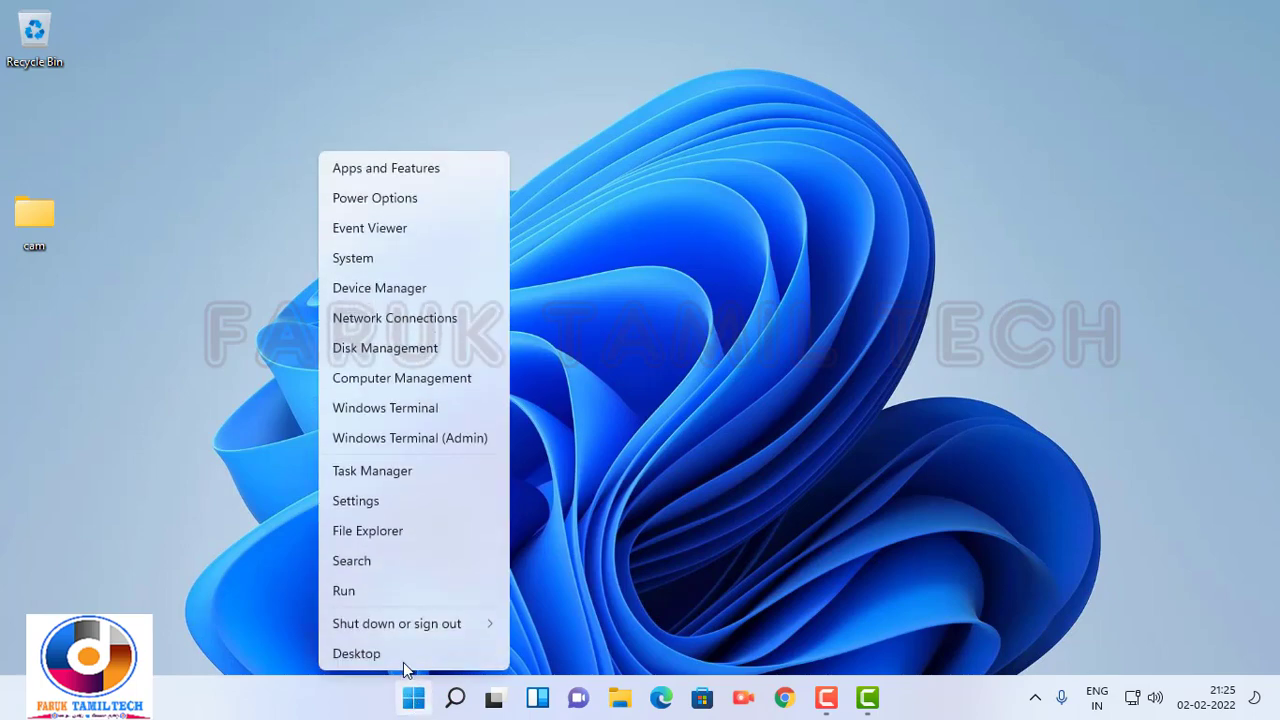
pyautogui.click(377, 500)
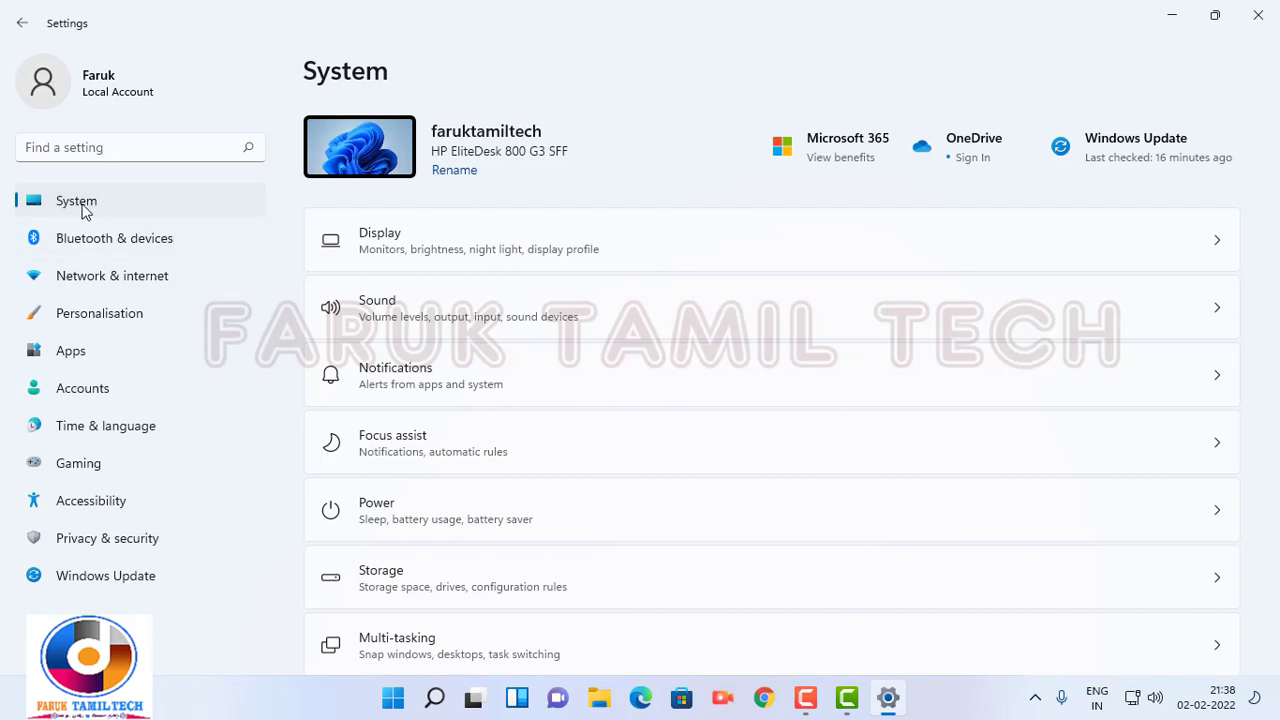
# - View the Accounts page and the dialog for renaming the PC, returning to the System page without renaming
pyautogui.click(89, 93)
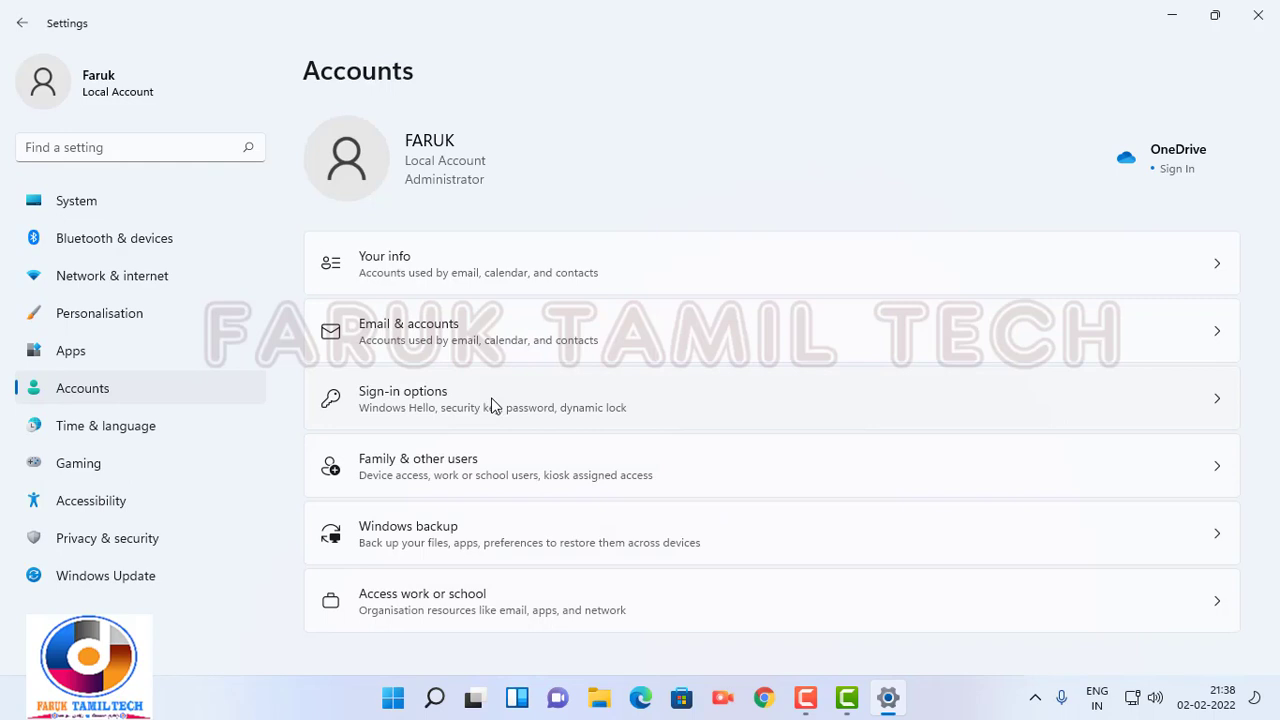
pyautogui.click(20, 28)
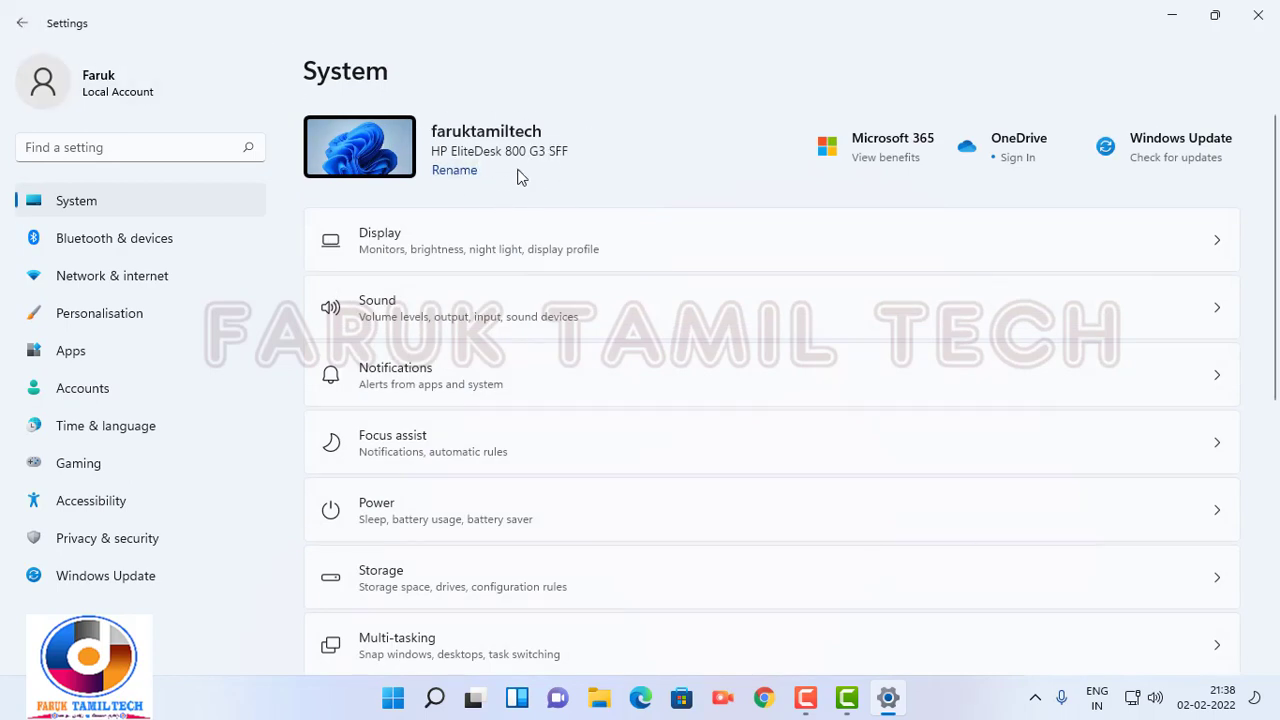
pyautogui.click(456, 172)
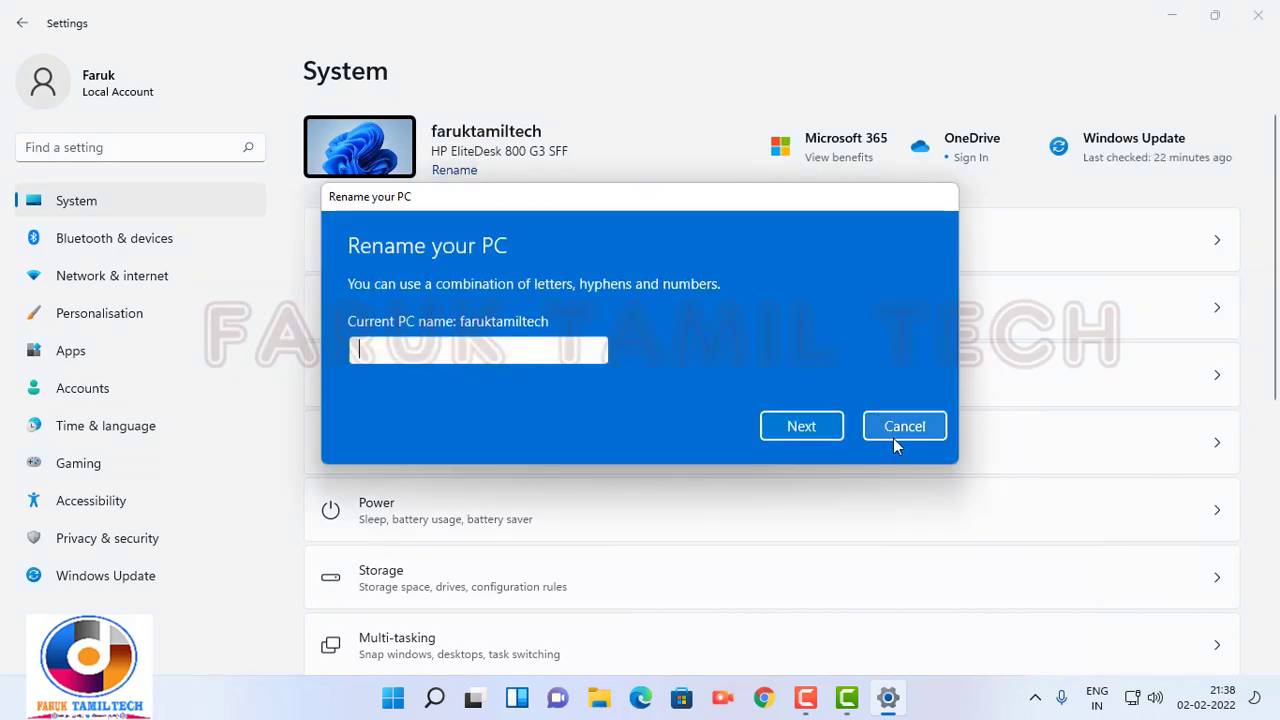
pyautogui.click(894, 433)
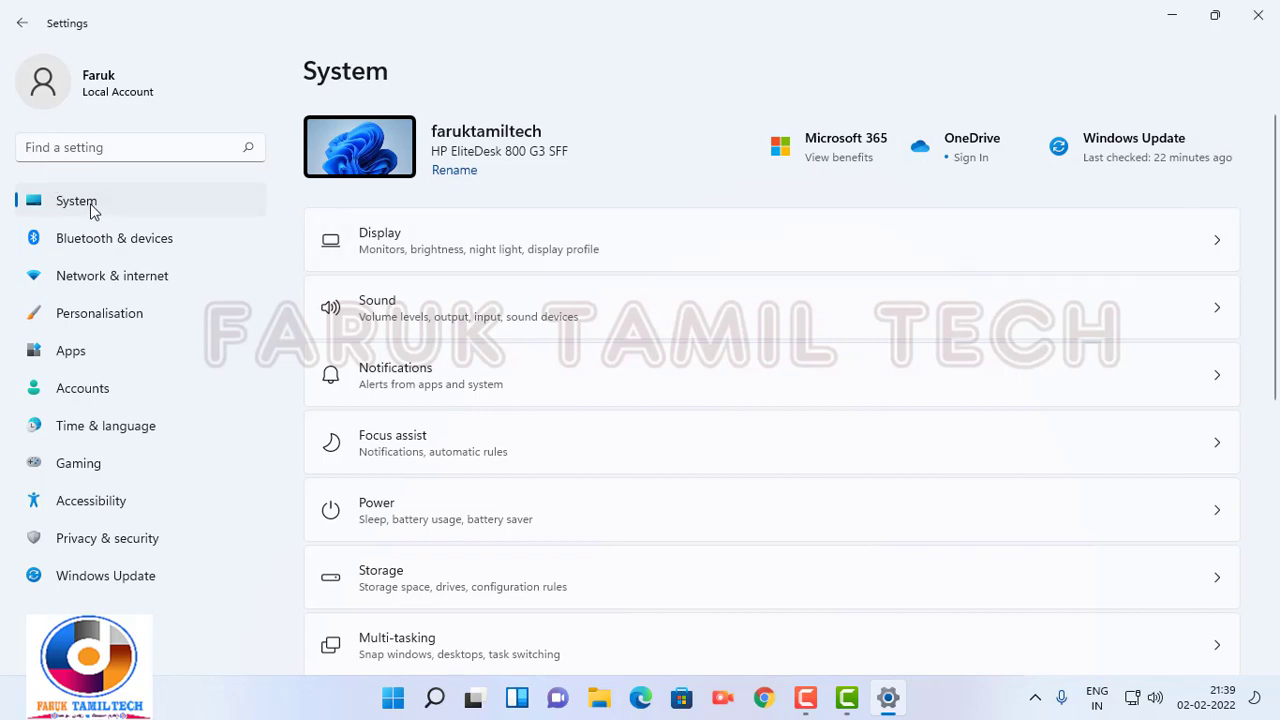
# - Turn on Night light in the display settings and open its detailed options
pyautogui.click(380, 244)
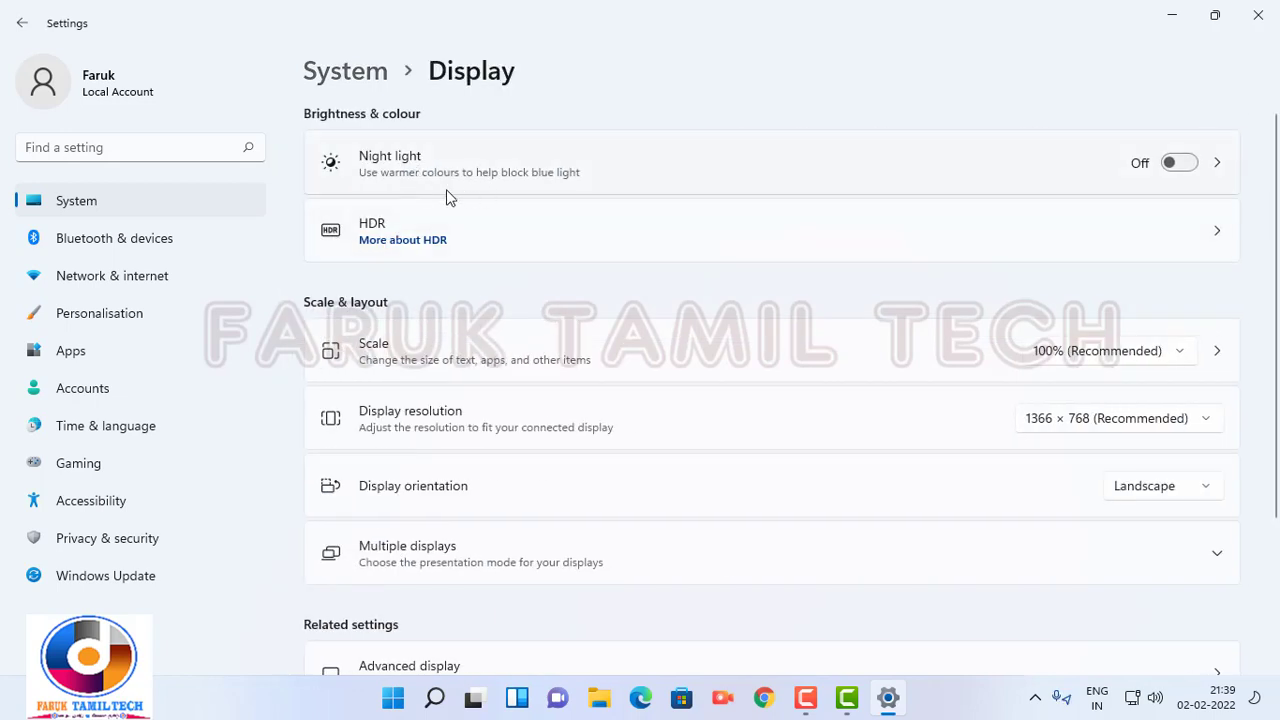
pyautogui.click(1177, 167)
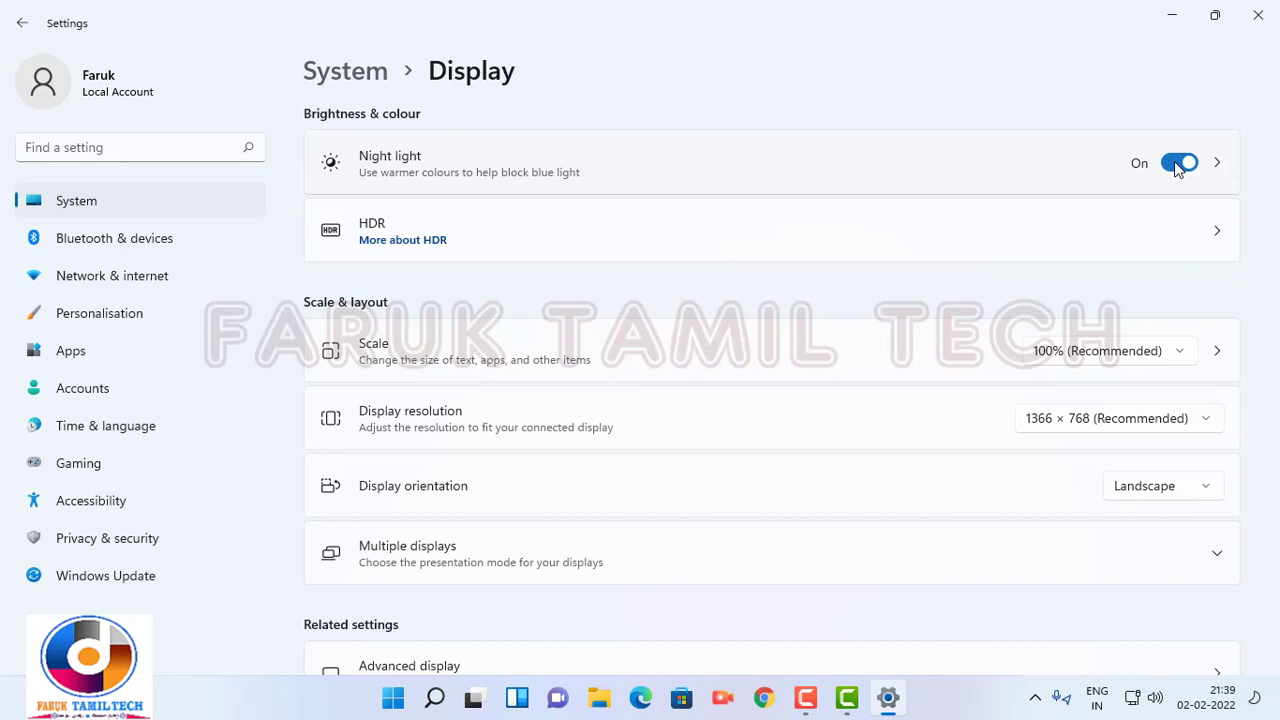
pyautogui.click(1219, 165)
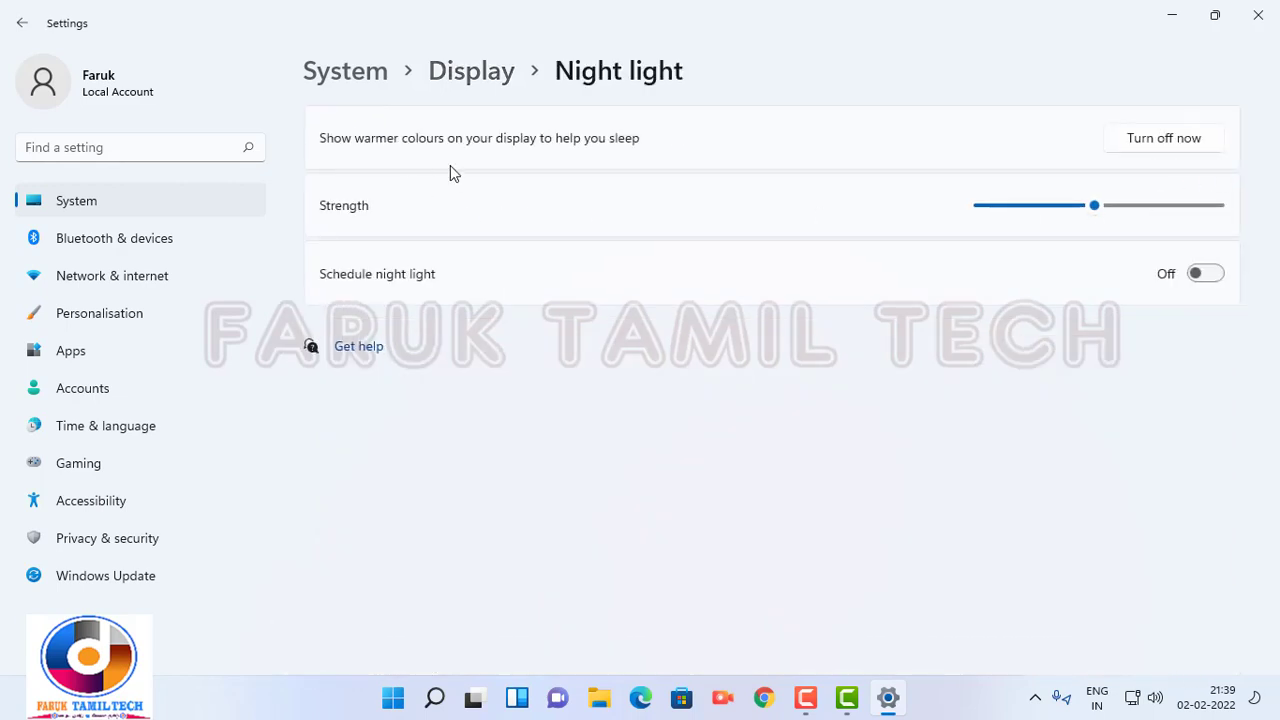
# - Try switching Night light off and back on, and try its strength slider
pyautogui.click(1146, 137)
pyautogui.click(1148, 145)
pyautogui.moveTo(1097, 218)
pyautogui.mouseDown()
pyautogui.moveTo(1017, 226)
pyautogui.moveTo(1176, 218)
pyautogui.moveTo(1094, 224)
pyautogui.mouseUp()
pyautogui.click(1160, 148)
pyautogui.click(1160, 148)
# - Turn on the Night light schedule, try the sunset to sunrise option, and select set hours instead
pyautogui.click(1196, 280)
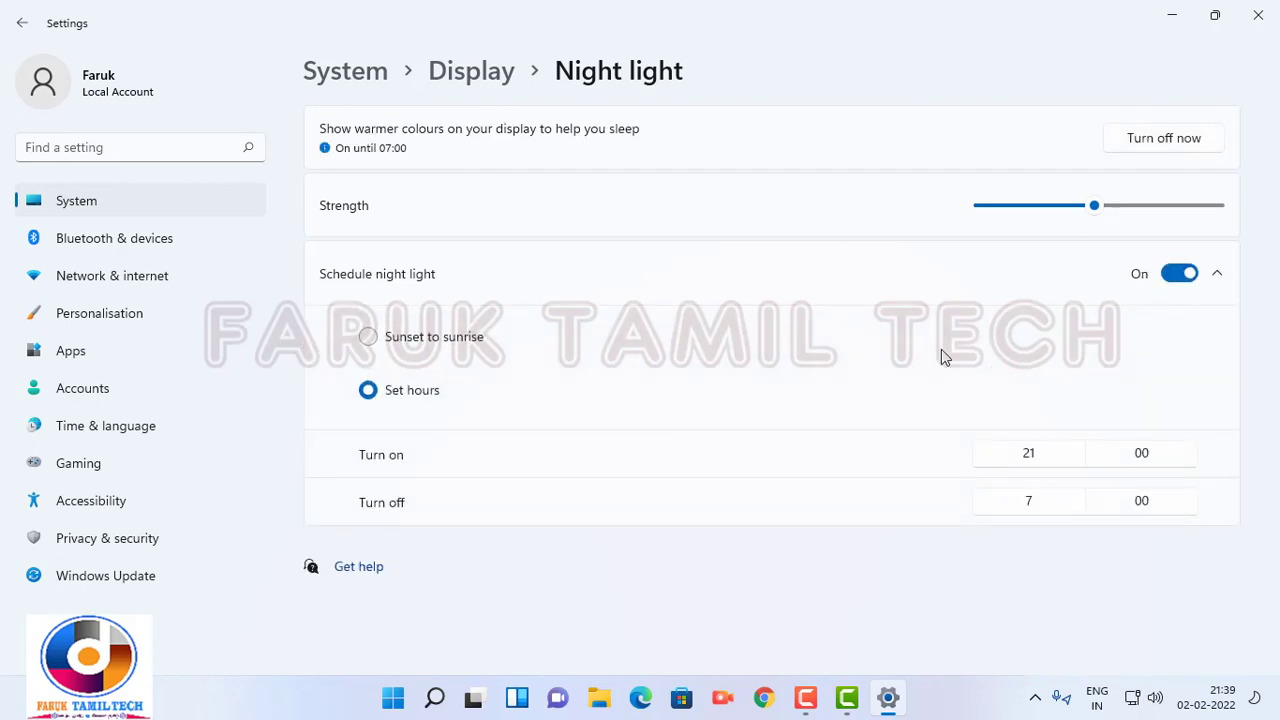
pyautogui.click(445, 342)
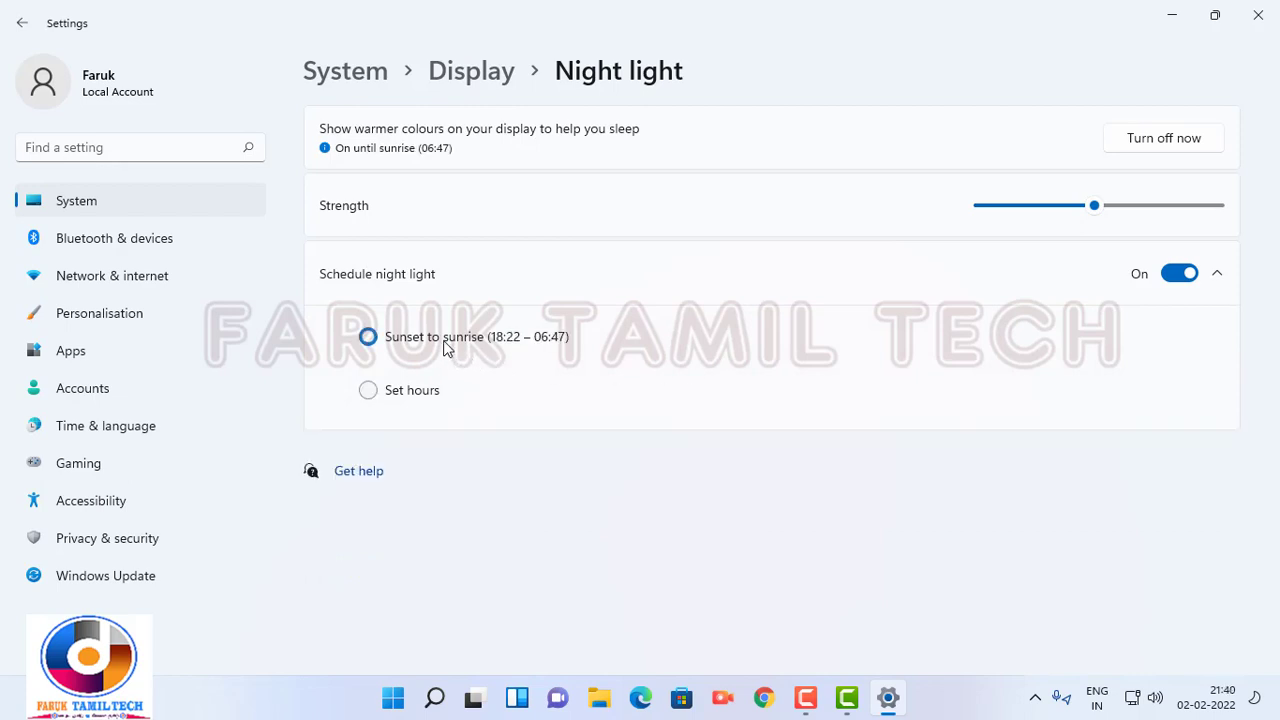
pyautogui.click(400, 394)
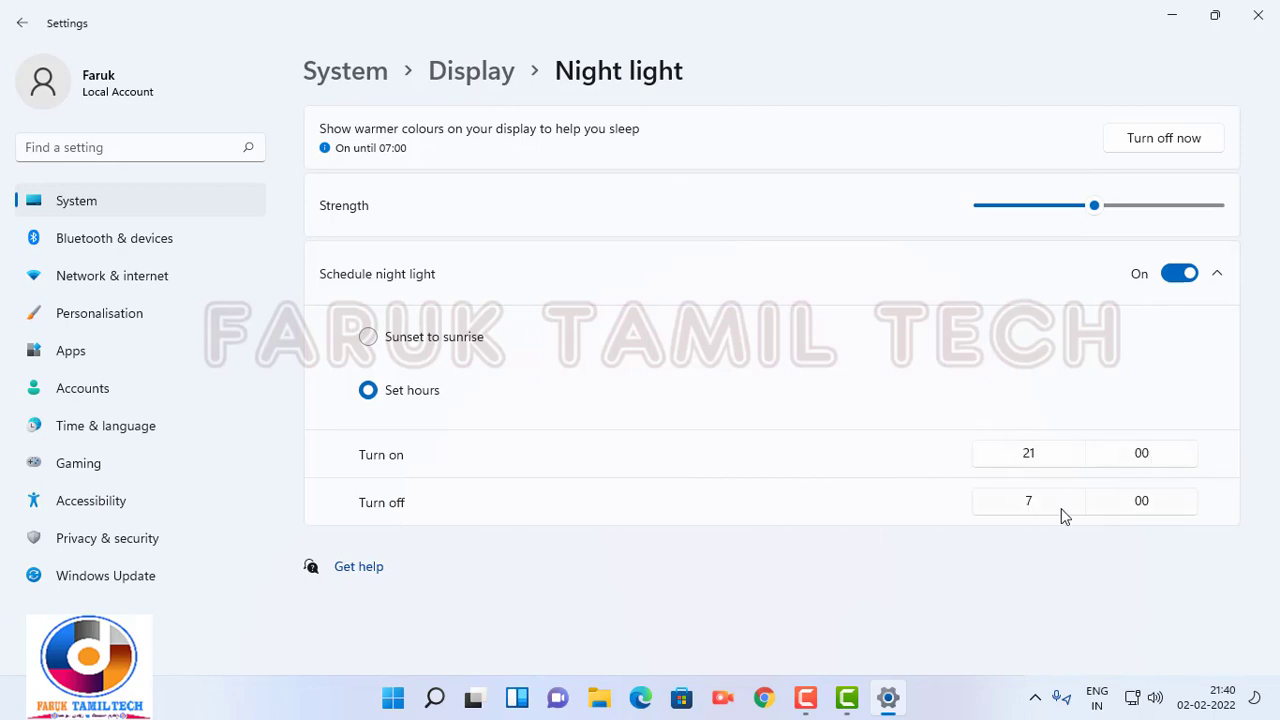
# - Open the System sound settings and collapse the output and input device lists
pyautogui.click(91, 211)
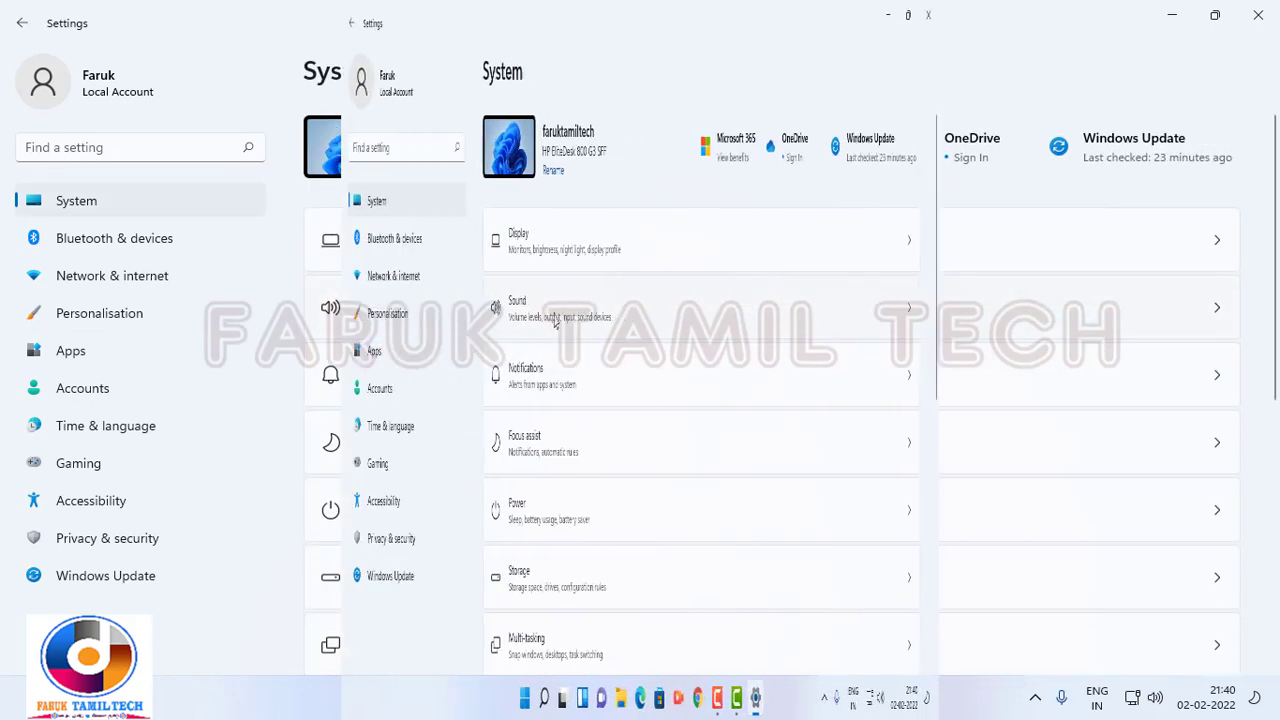
pyautogui.click(463, 316)
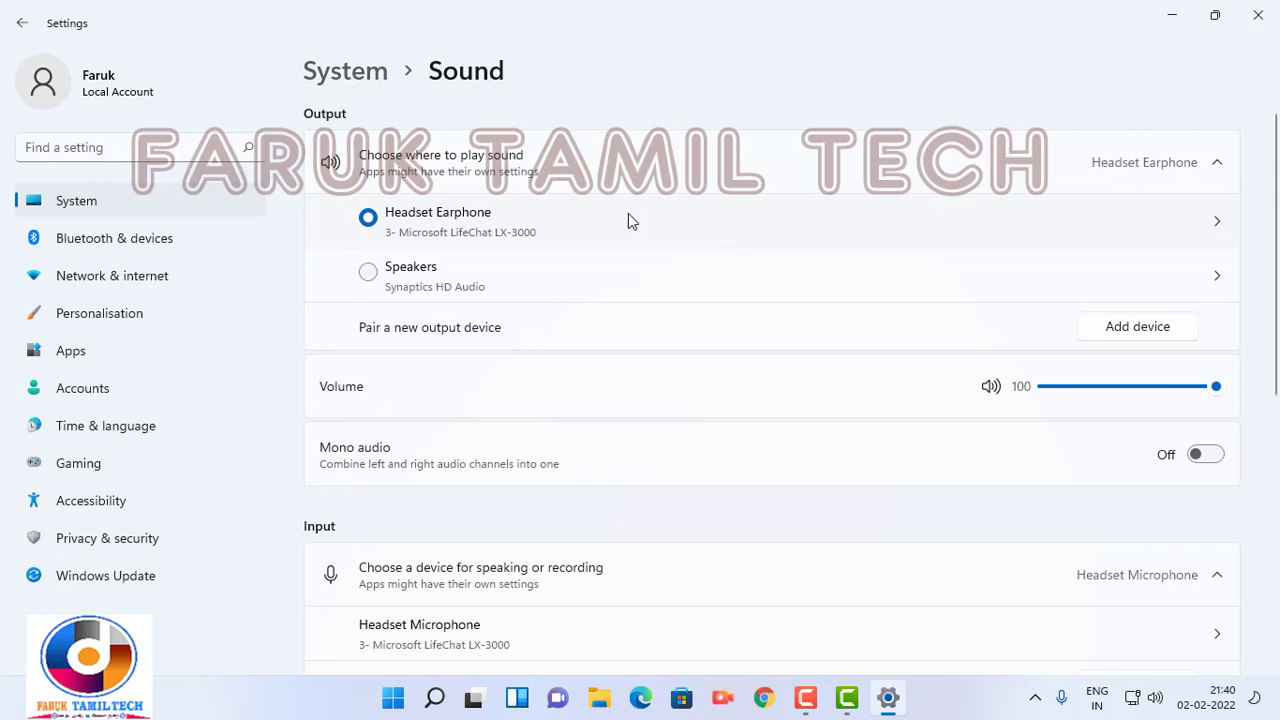
pyautogui.click(1131, 163)
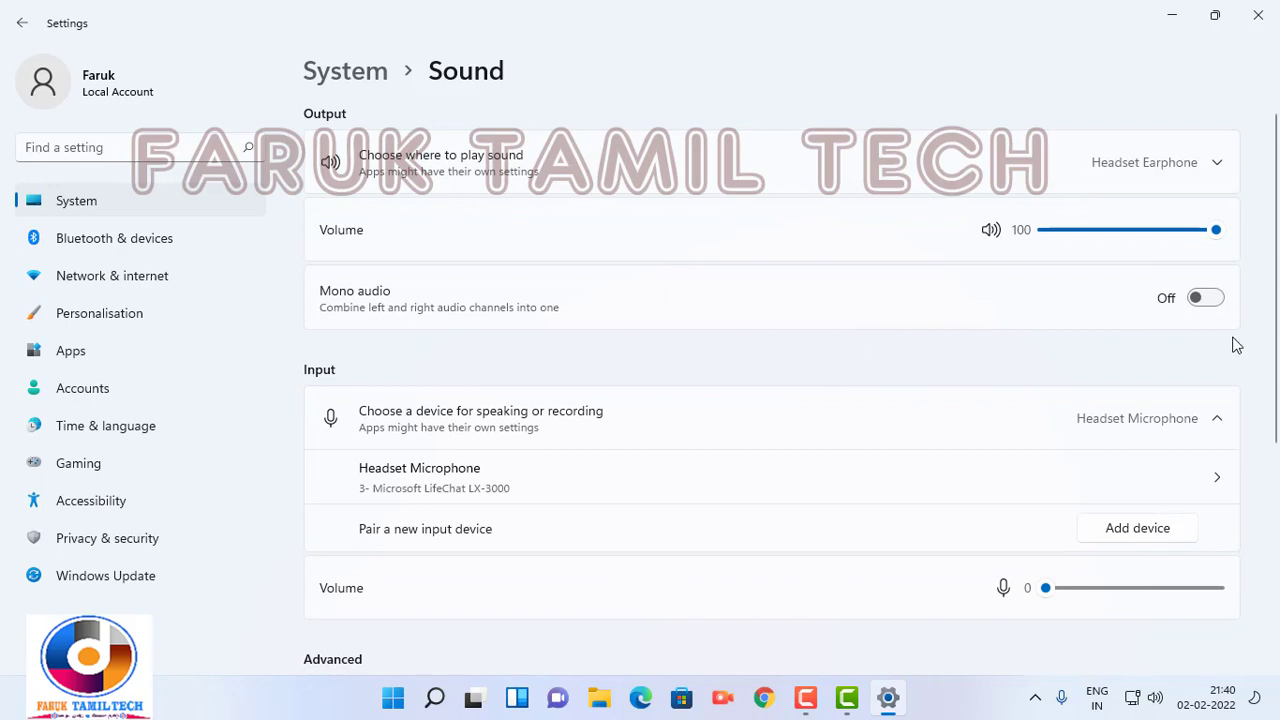
pyautogui.click(1128, 430)
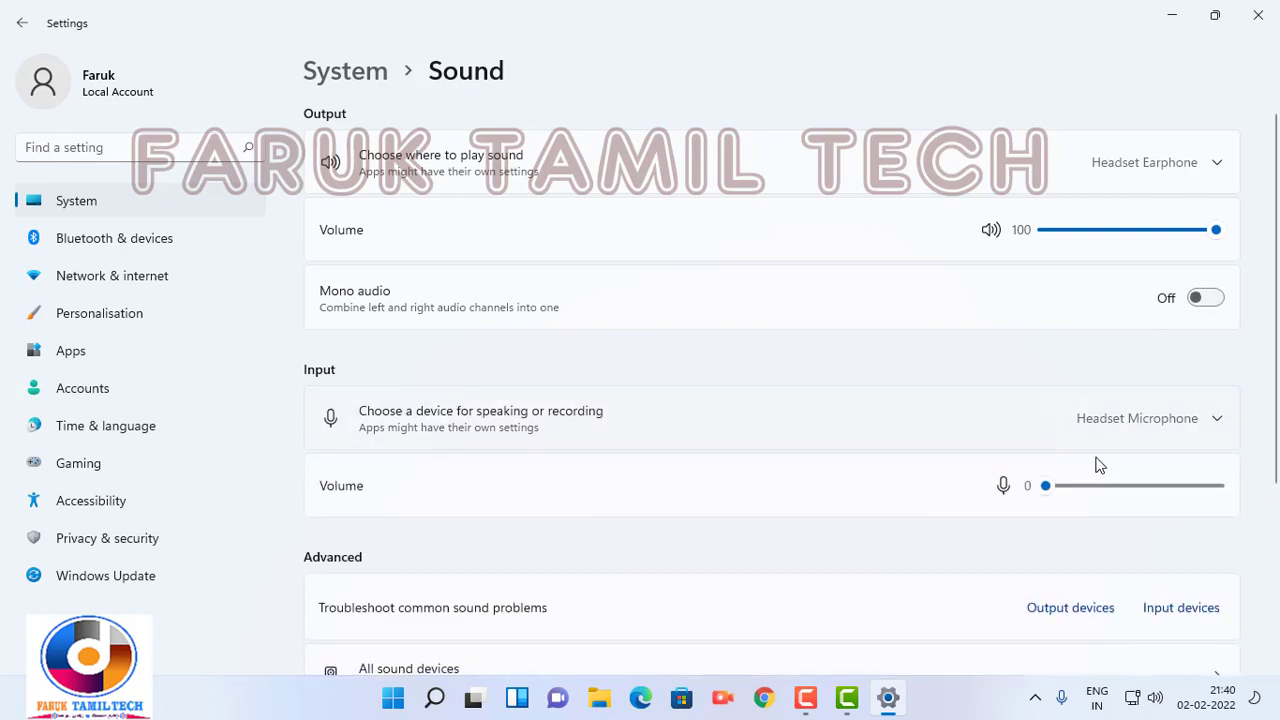
# - Start troubleshooting common sound problems for the output devices and cancel the check
pyautogui.scroll(-1, 1097, 466)
pyautogui.scroll(-3, 1097, 466)
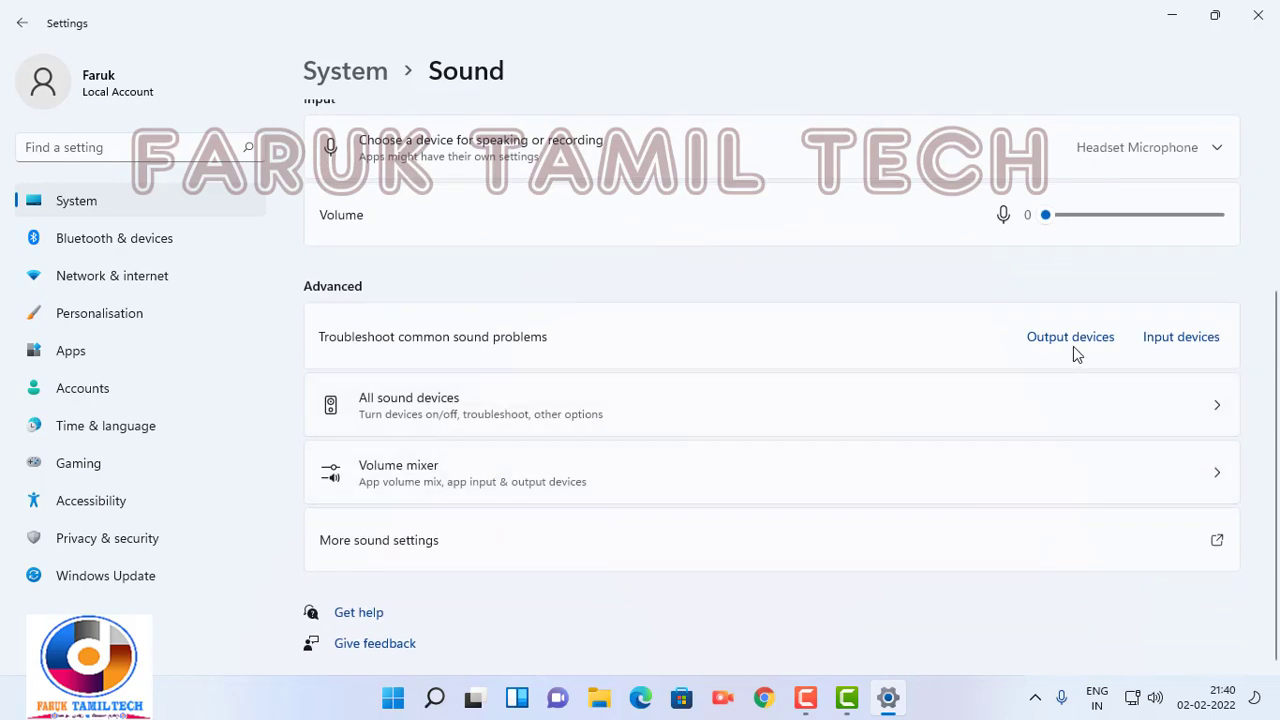
pyautogui.click(1099, 338)
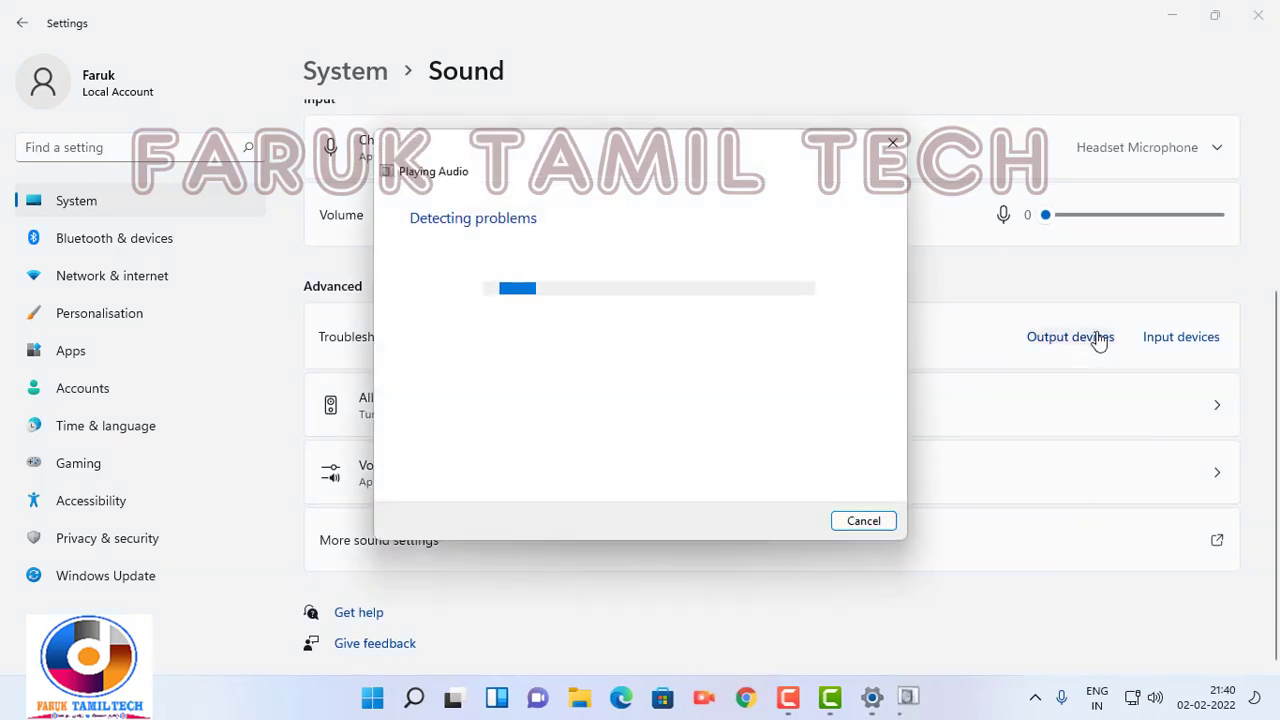
pyautogui.click(864, 530)
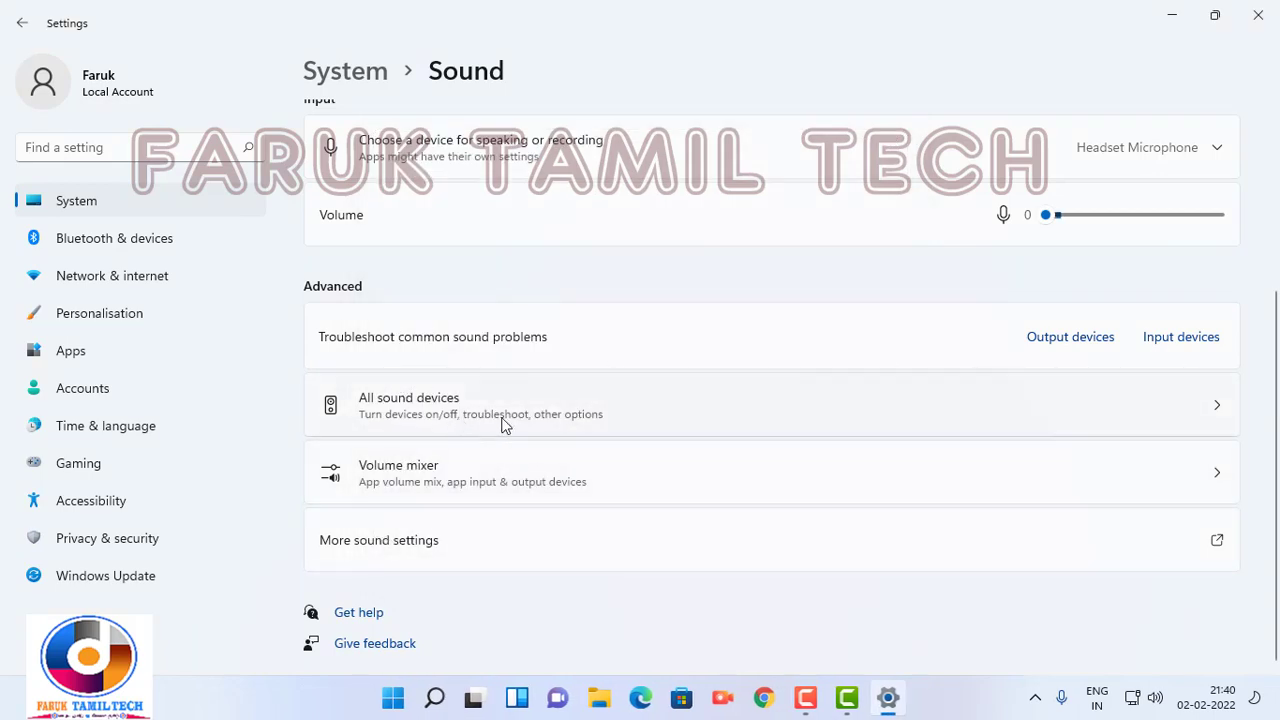
# - View the list of all sound devices and review the output, input and advanced options on the Sound page
pyautogui.click(538, 418)
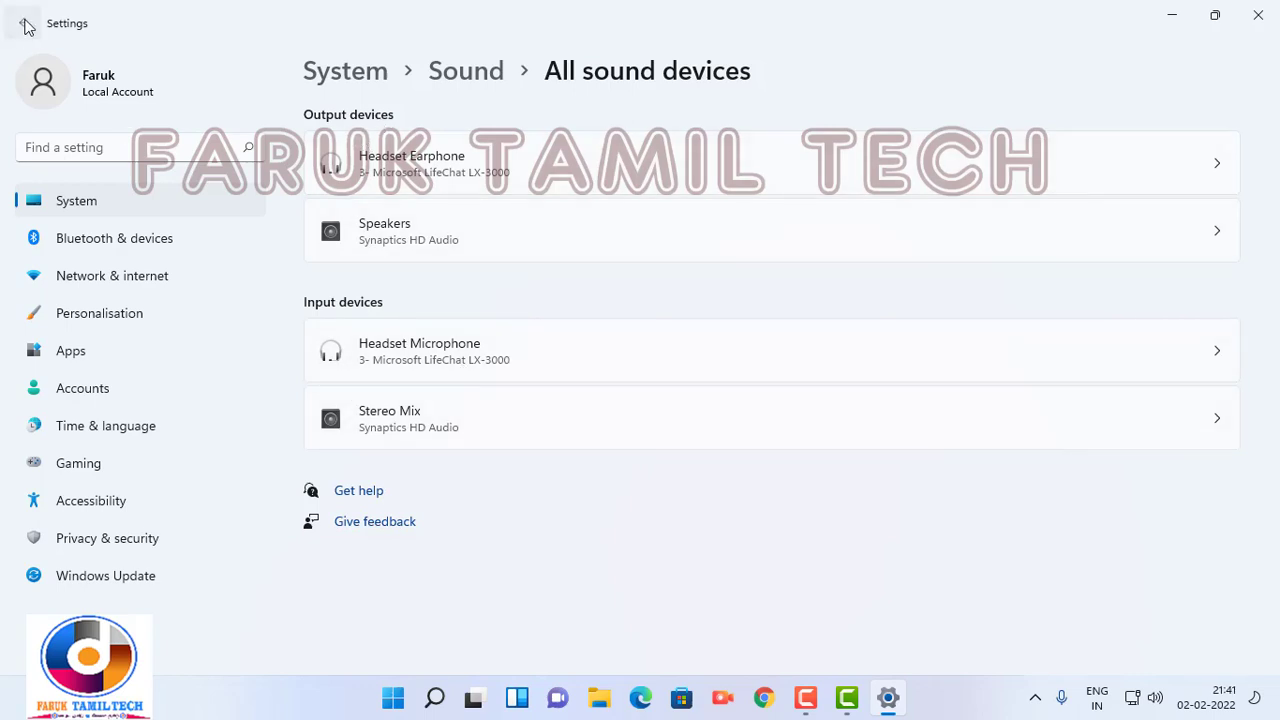
pyautogui.click(25, 25)
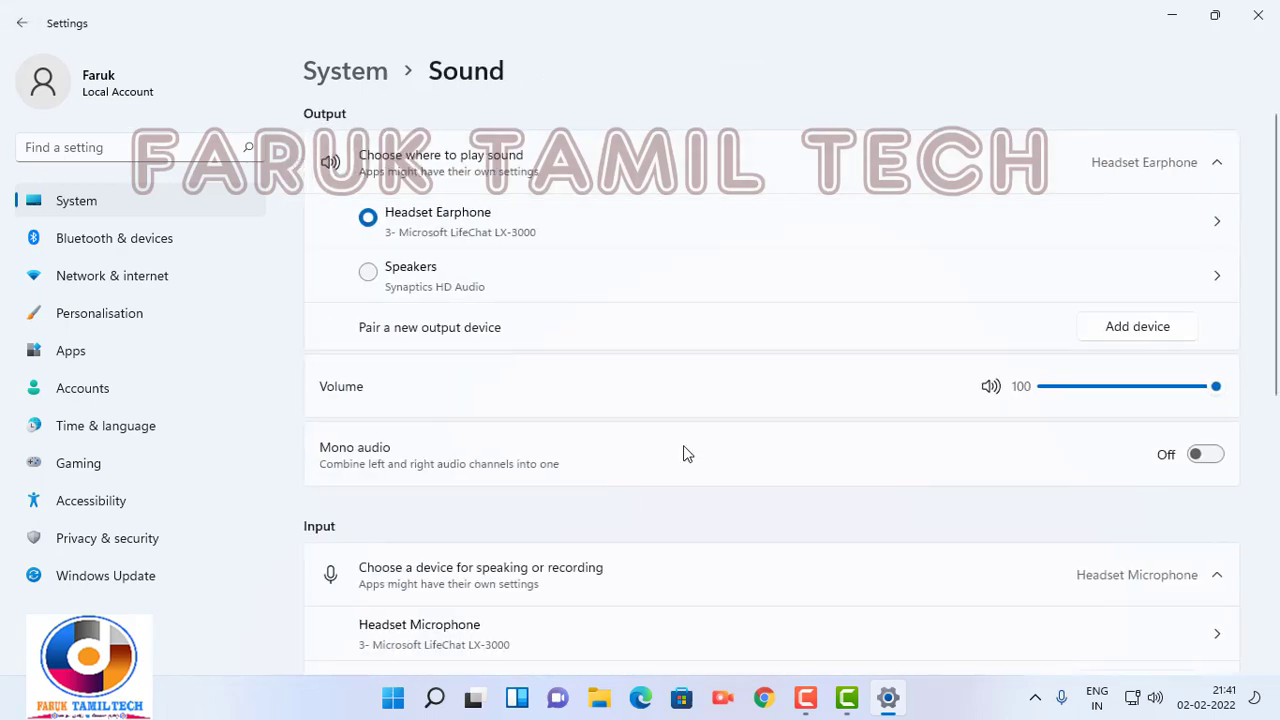
pyautogui.scroll(-3, 686, 455)
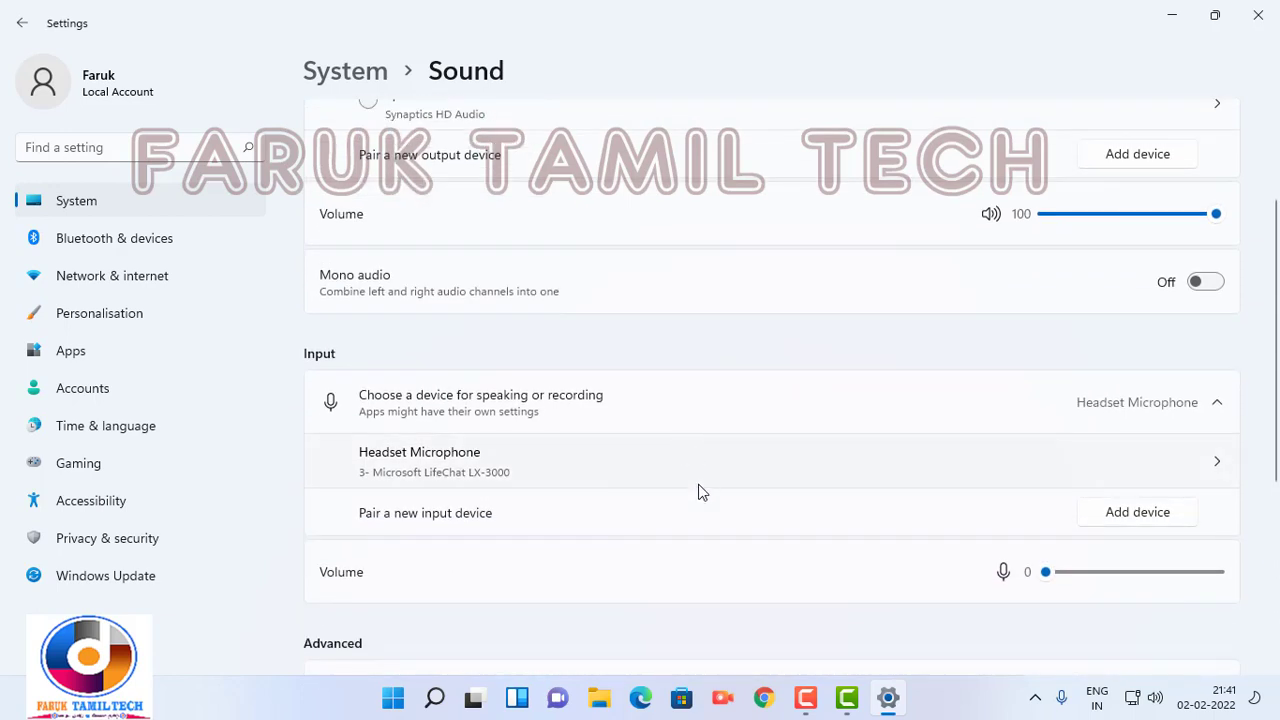
pyautogui.scroll(-3, 700, 490)
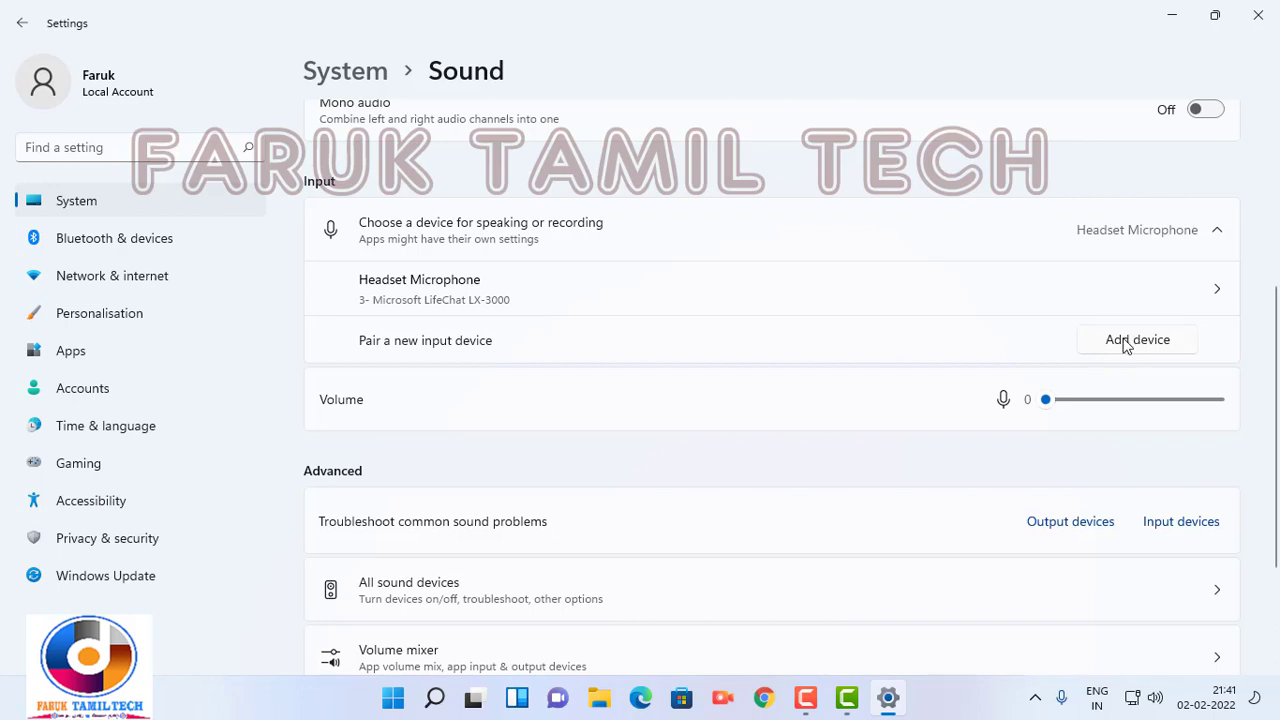
pyautogui.scroll(-3, 797, 539)
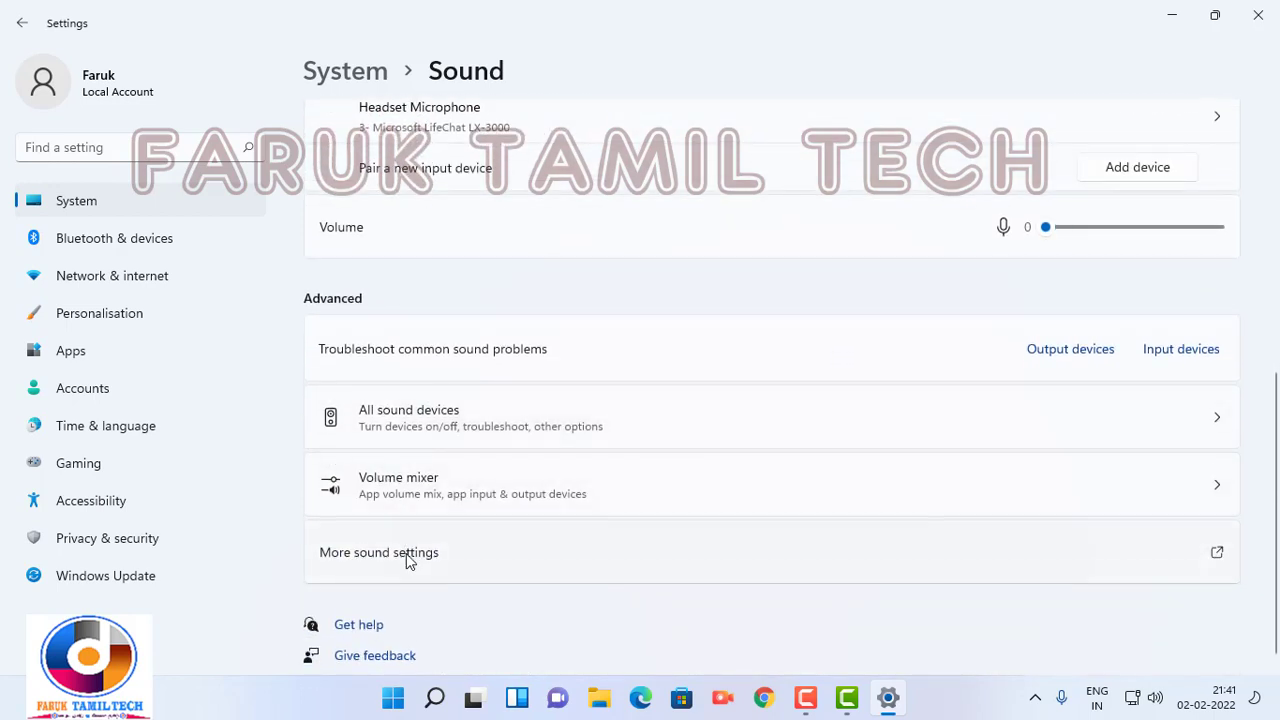
pyautogui.scroll(-1, 406, 557)
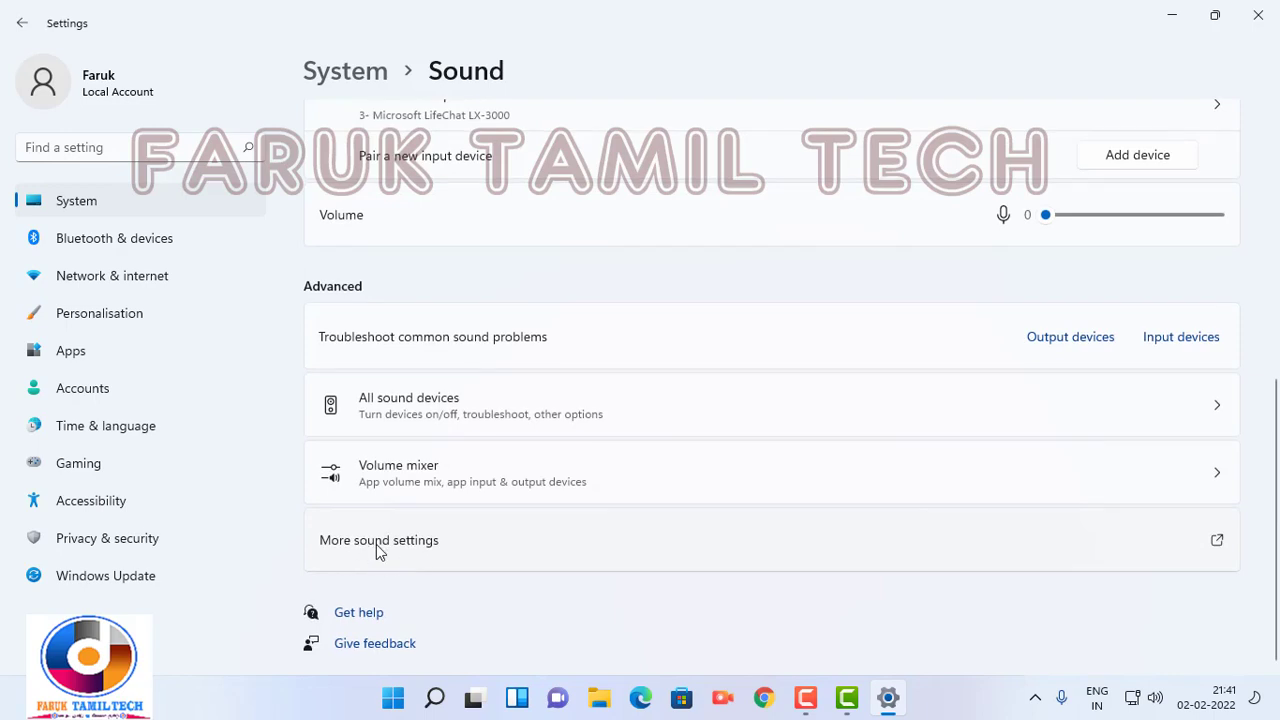
pyautogui.scroll(7, 377, 546)
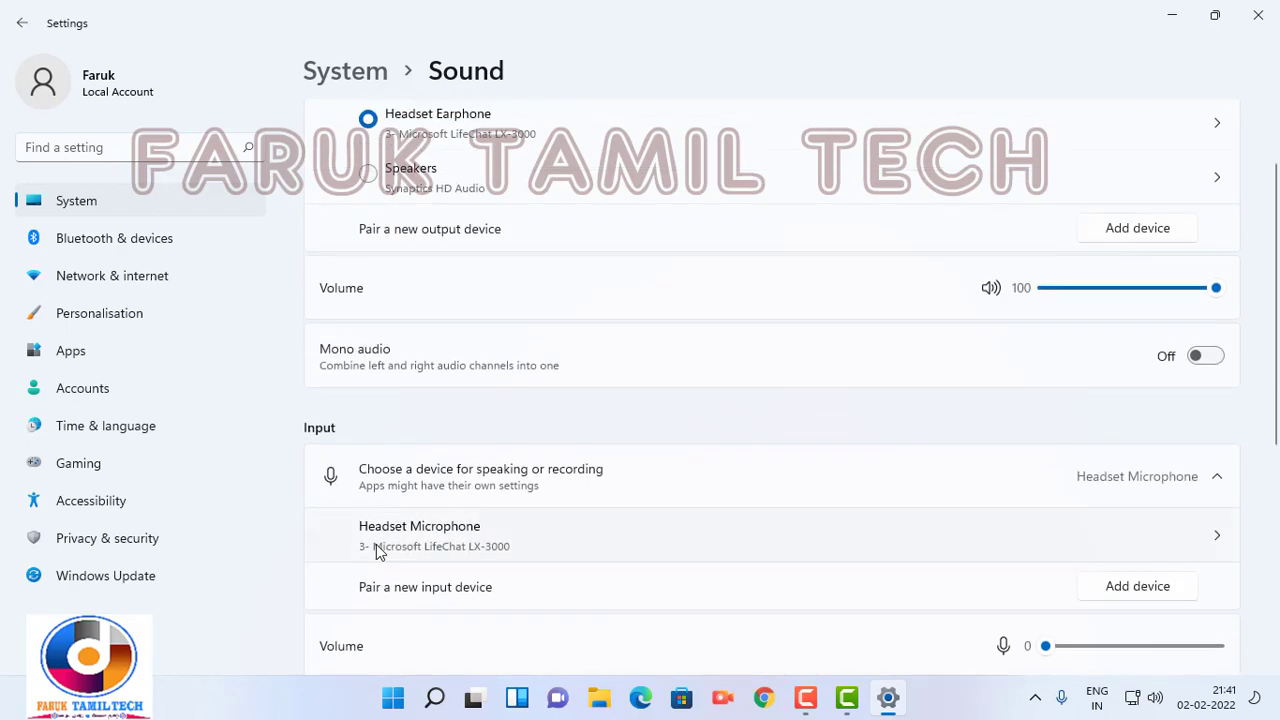
# - Return to the System page and open the Notifications settings
pyautogui.click(97, 209)
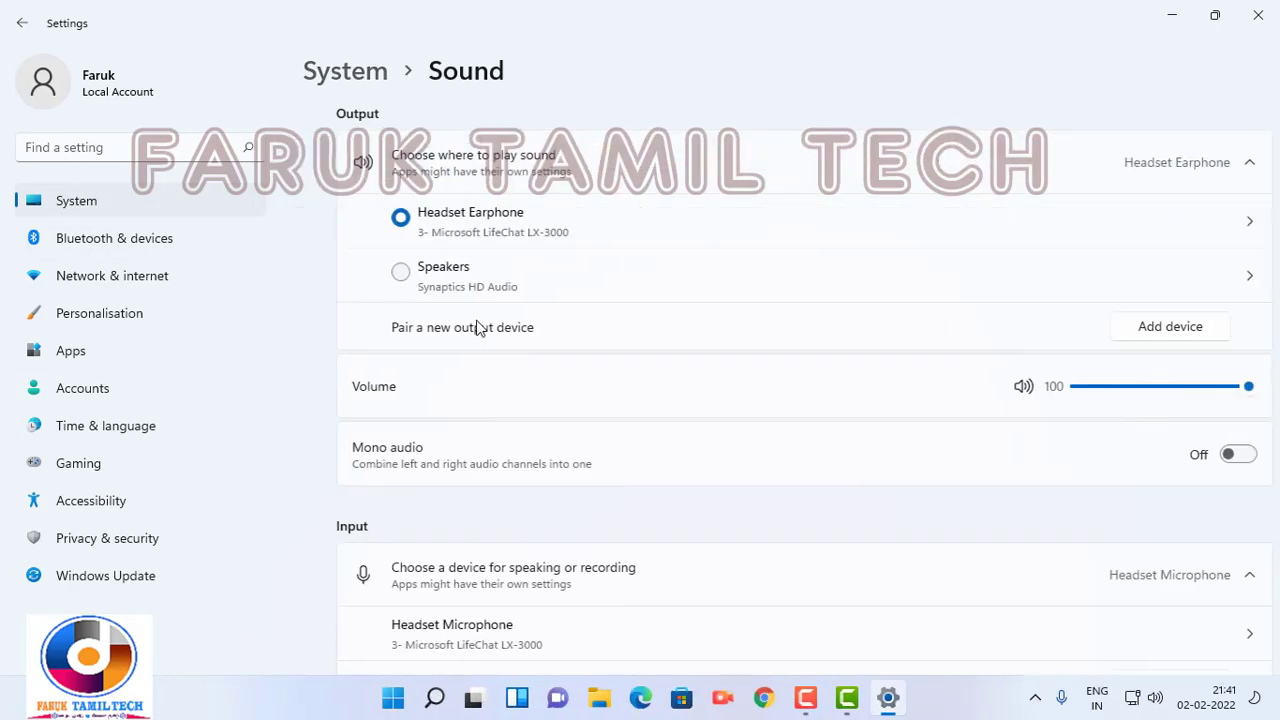
pyautogui.click(69, 209)
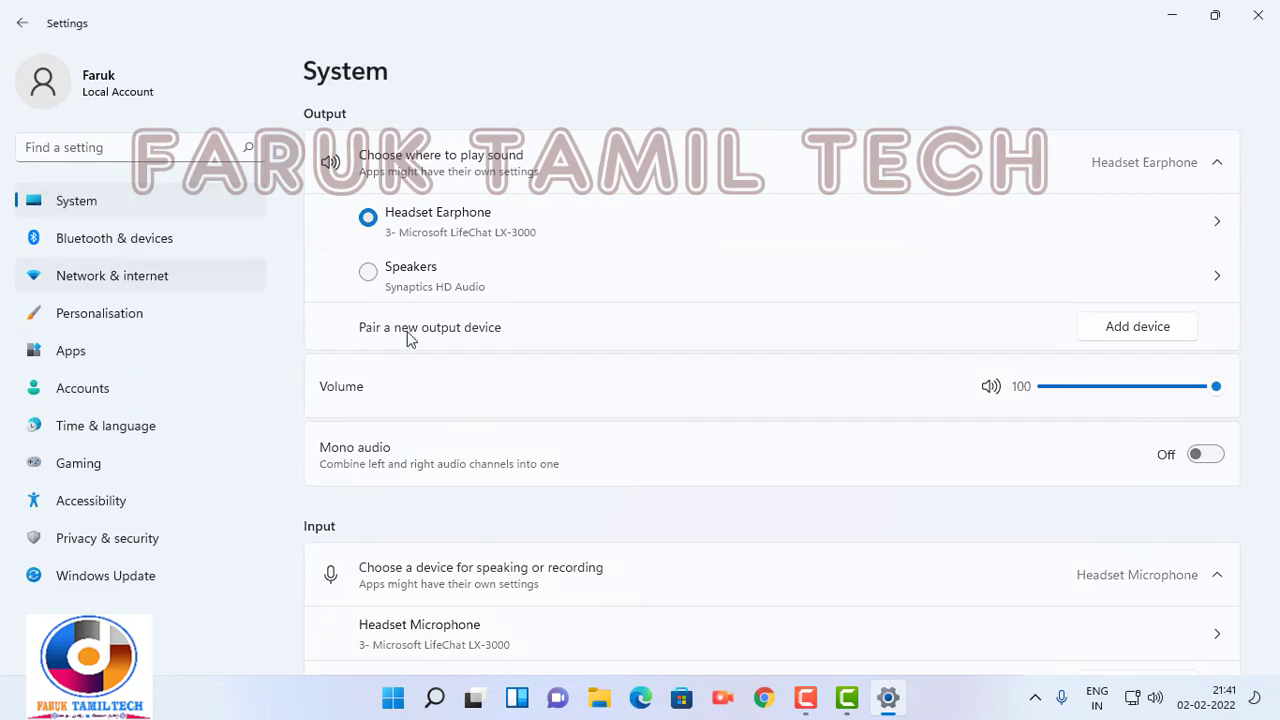
pyautogui.click(401, 380)
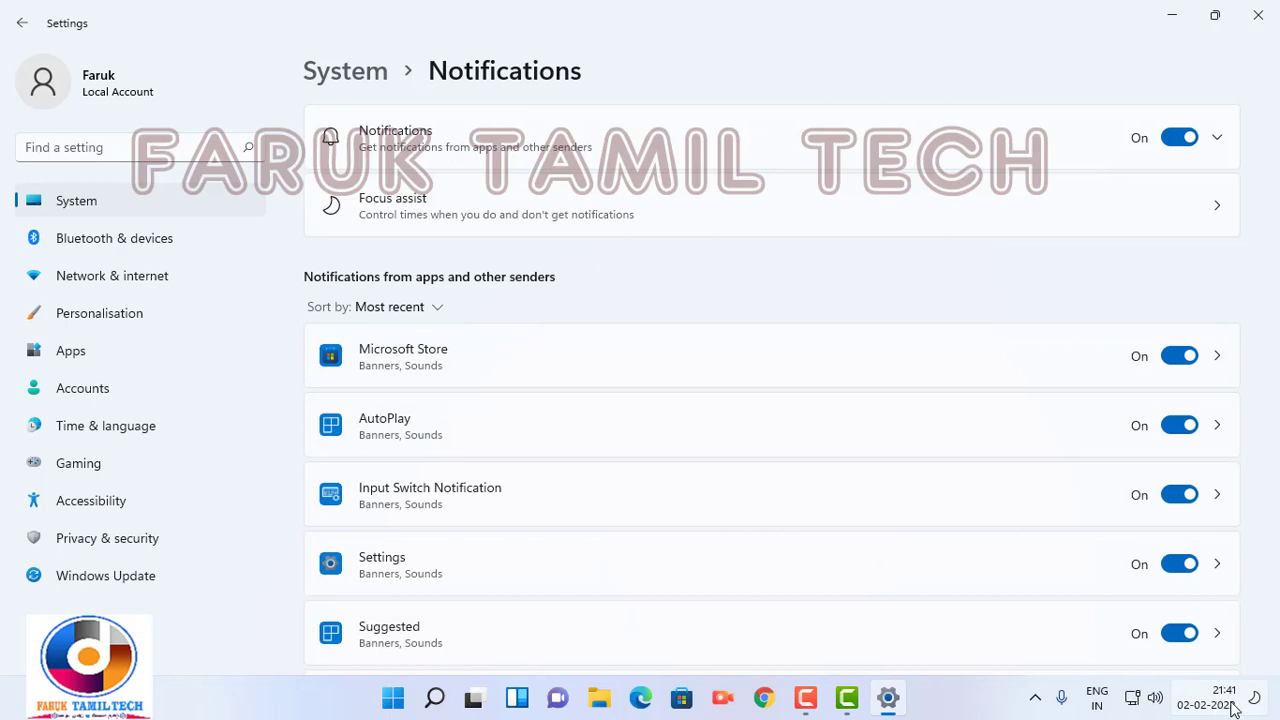
# - View the date and calendar flyout over Settings and on the desktop, and return to the Notifications page
pyautogui.click(1233, 707)
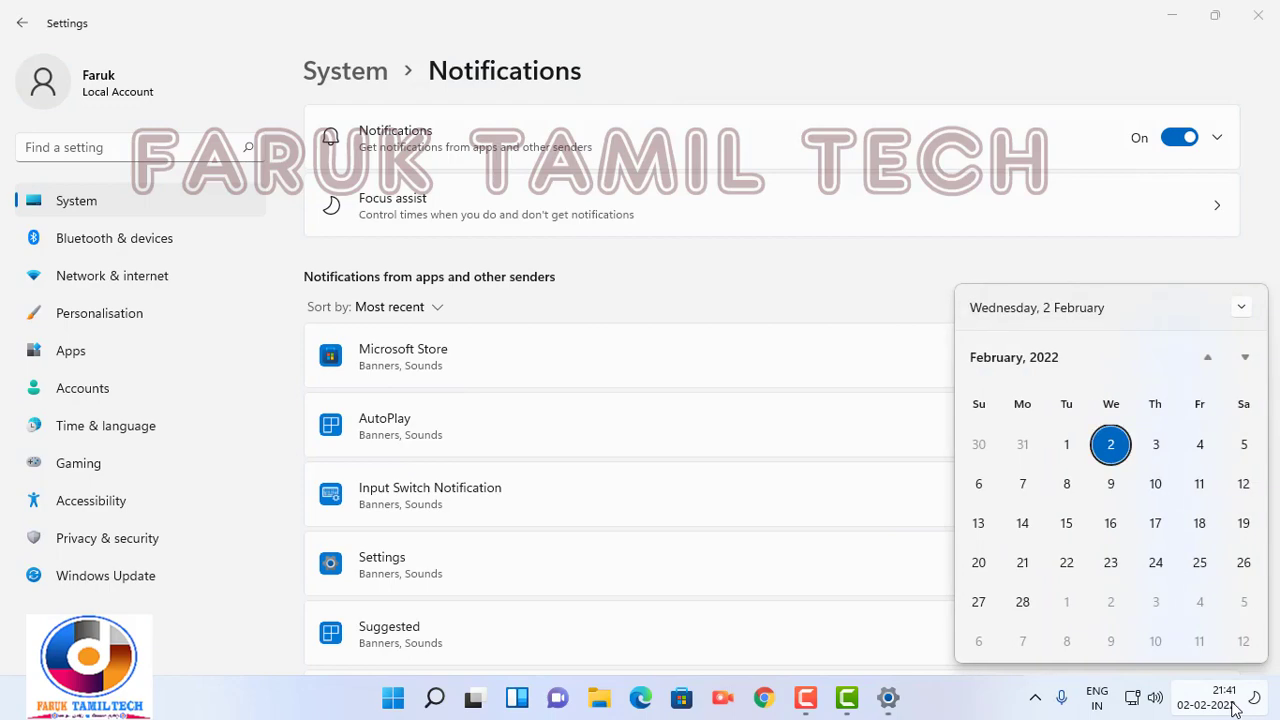
pyautogui.click(1176, 19)
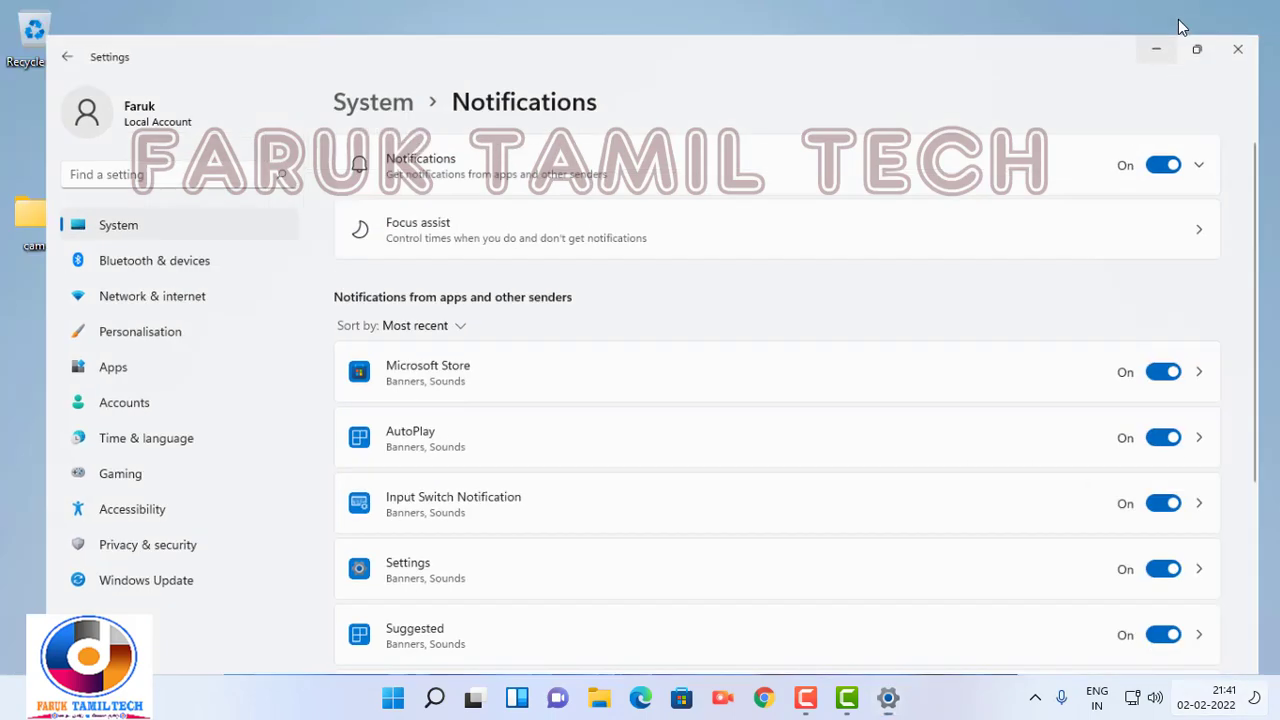
pyautogui.press('super+alt+d')
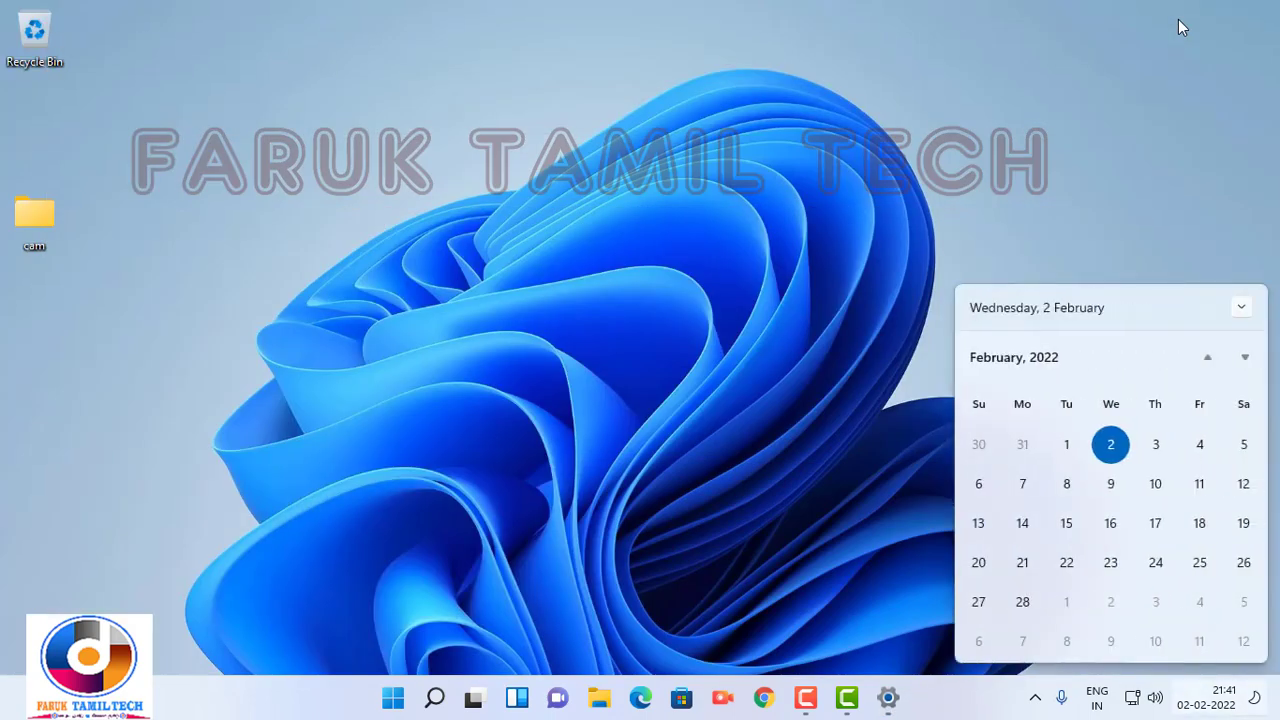
pyautogui.click(1240, 308)
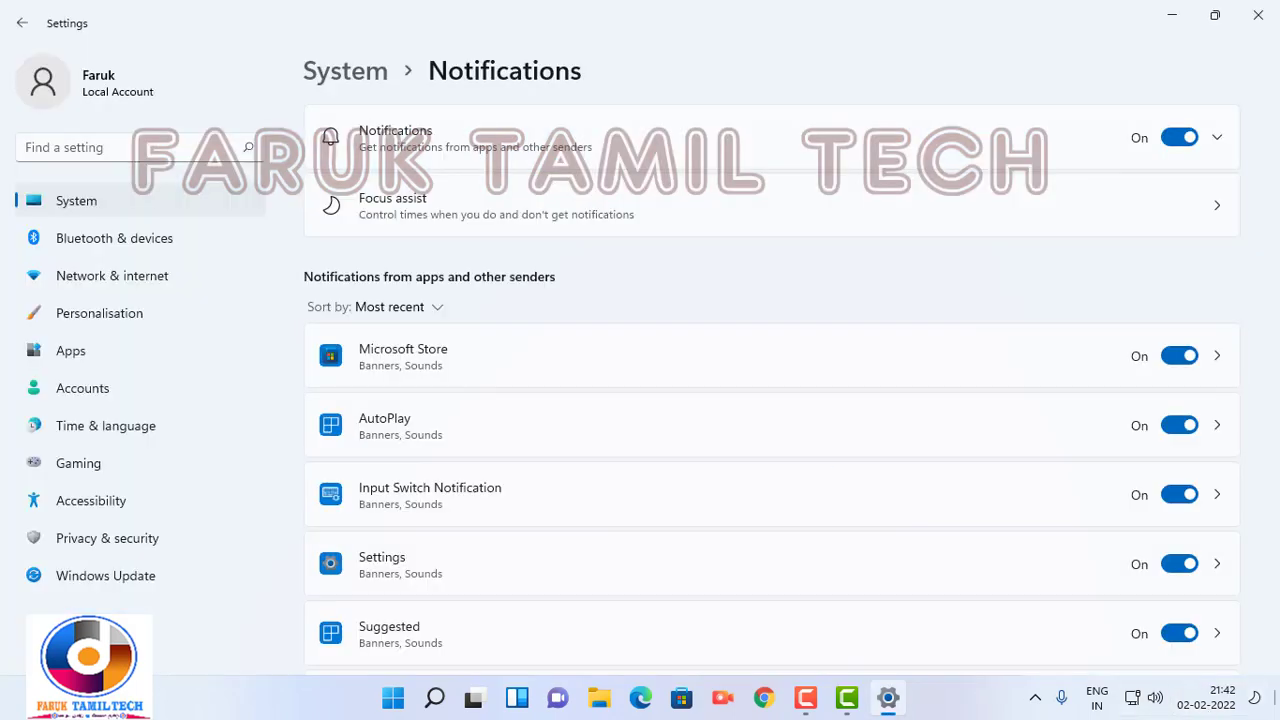
pyautogui.press('super+alt+d')
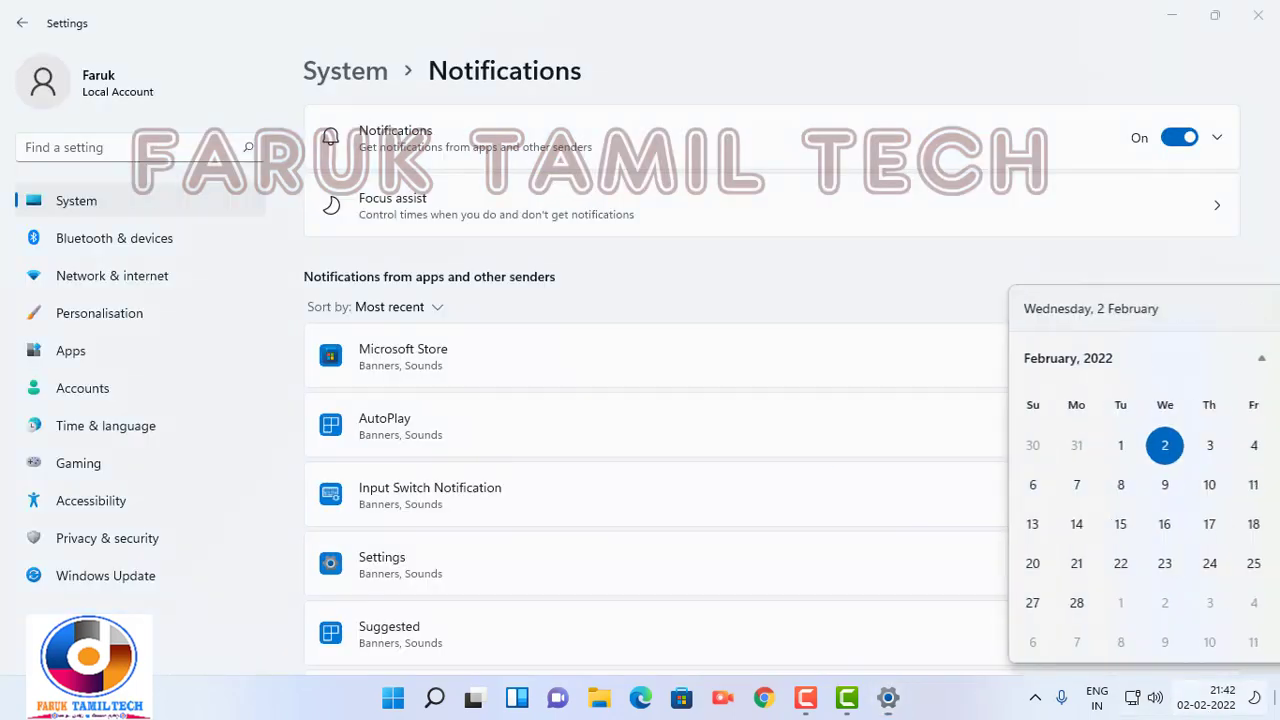
pyautogui.press('super+alt+d')
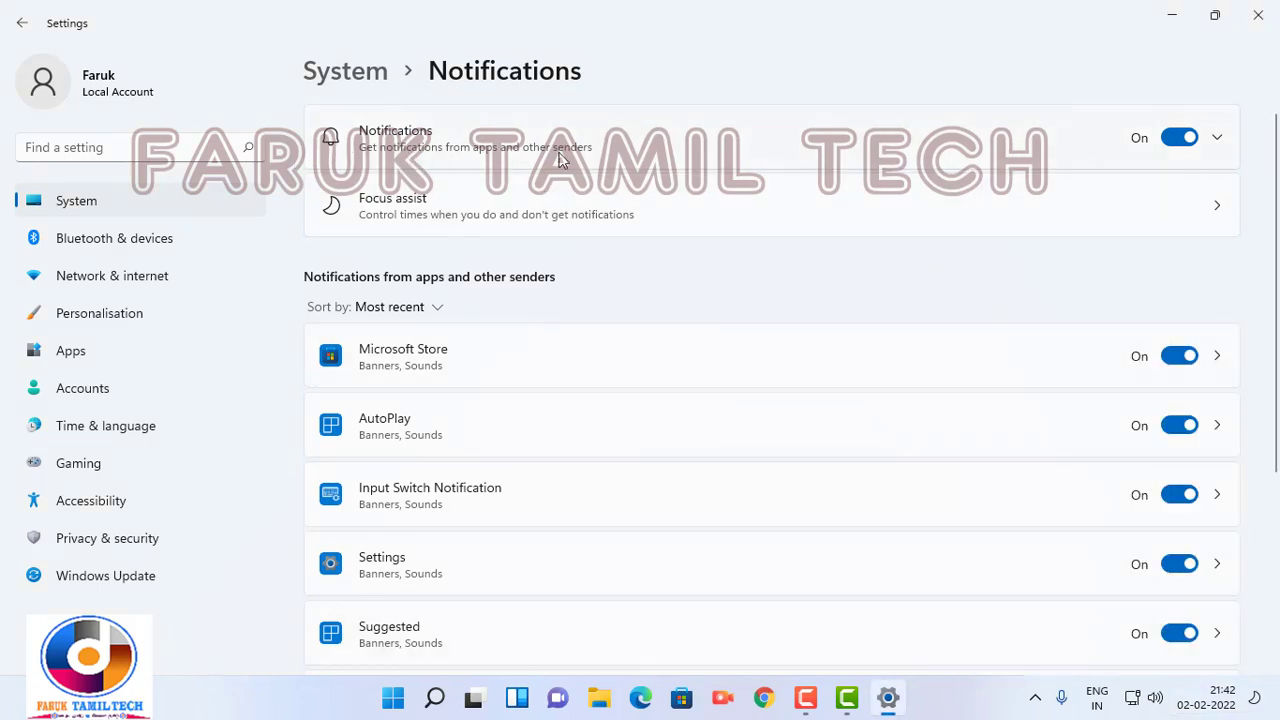
# - Expand the Notifications options and disable lock screen notifications, lock screen reminders and VoIP calls, and notification sounds
pyautogui.click(1218, 140)
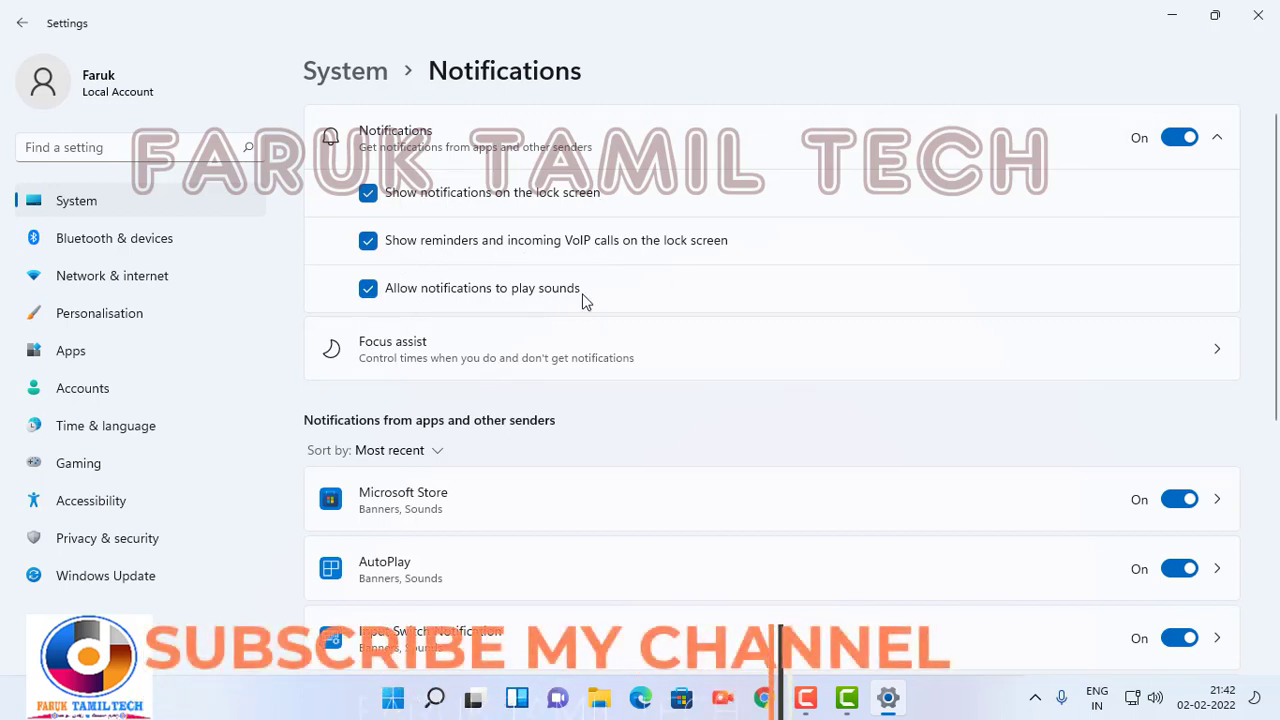
pyautogui.click(368, 290)
pyautogui.click(368, 241)
# - Disable the device setup suggestions and the tips and suggestions when using Windows
pyautogui.scroll(-5, 496, 340)
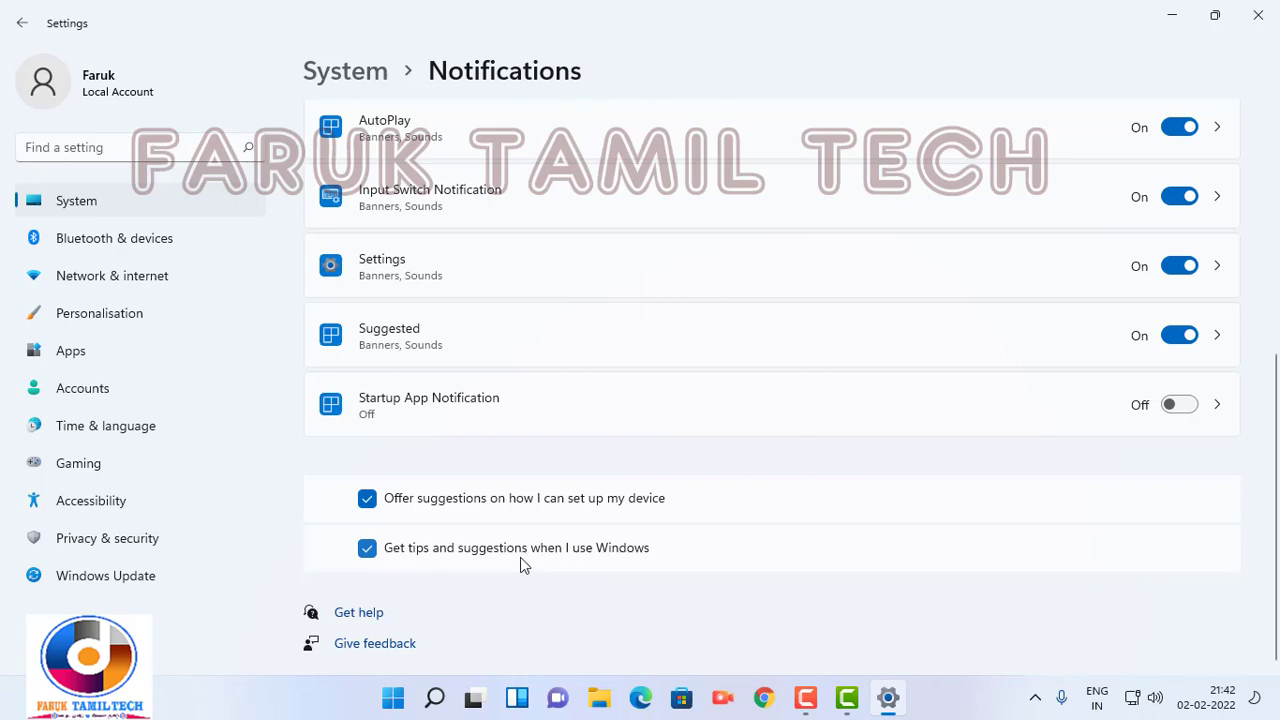
pyautogui.scroll(2, 654, 595)
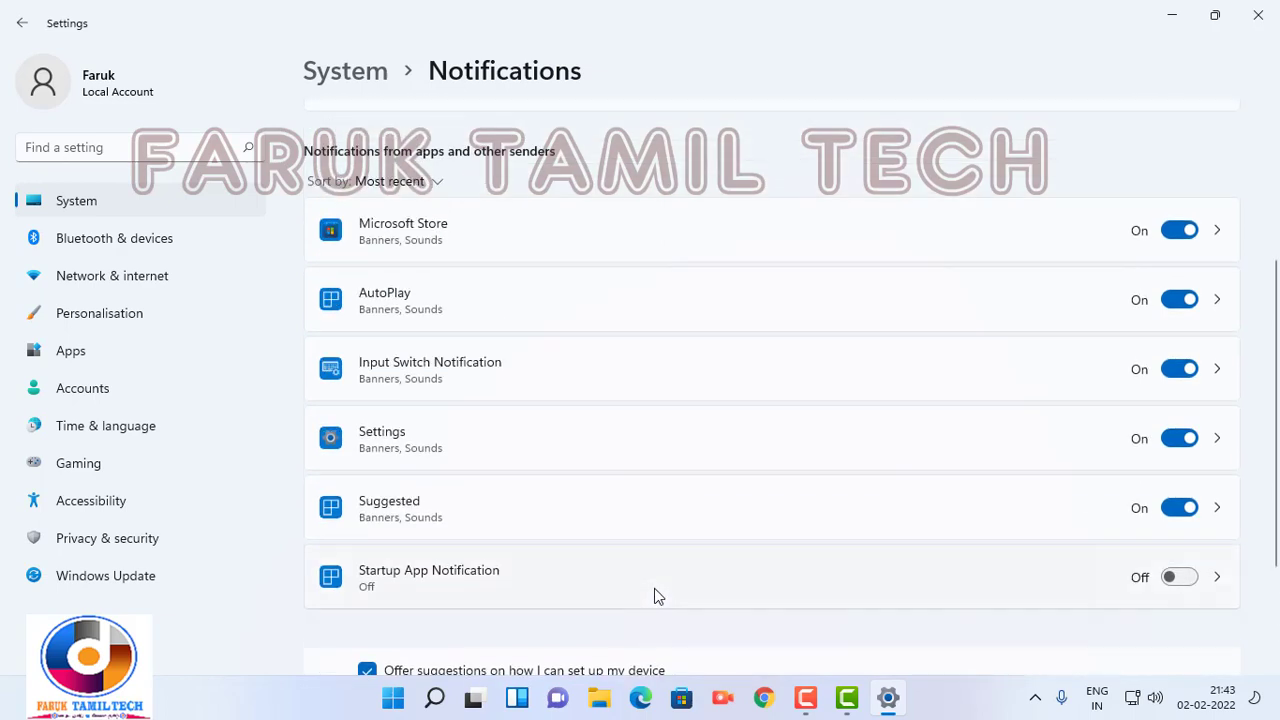
pyautogui.scroll(-2, 654, 590)
pyautogui.click(367, 548)
pyautogui.click(367, 498)
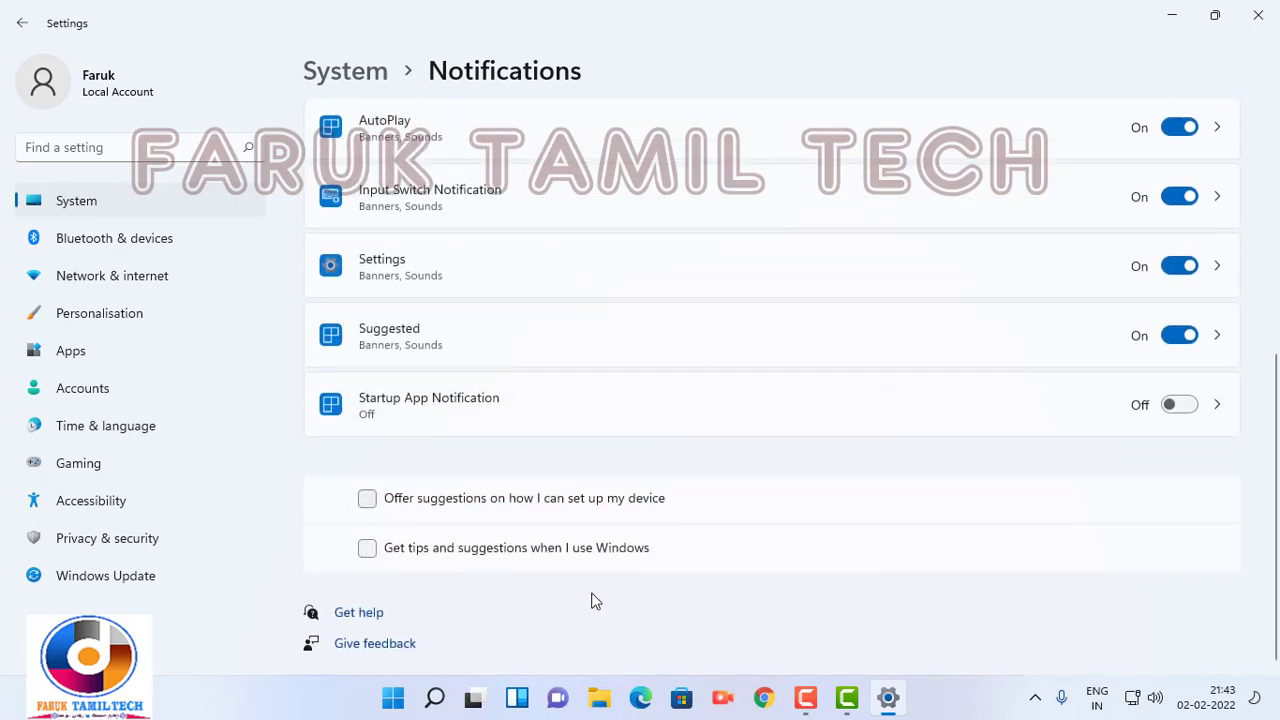
# - Switch the notifications from Microsoft Store and from Settings off and back on
pyautogui.scroll(5, 593, 600)
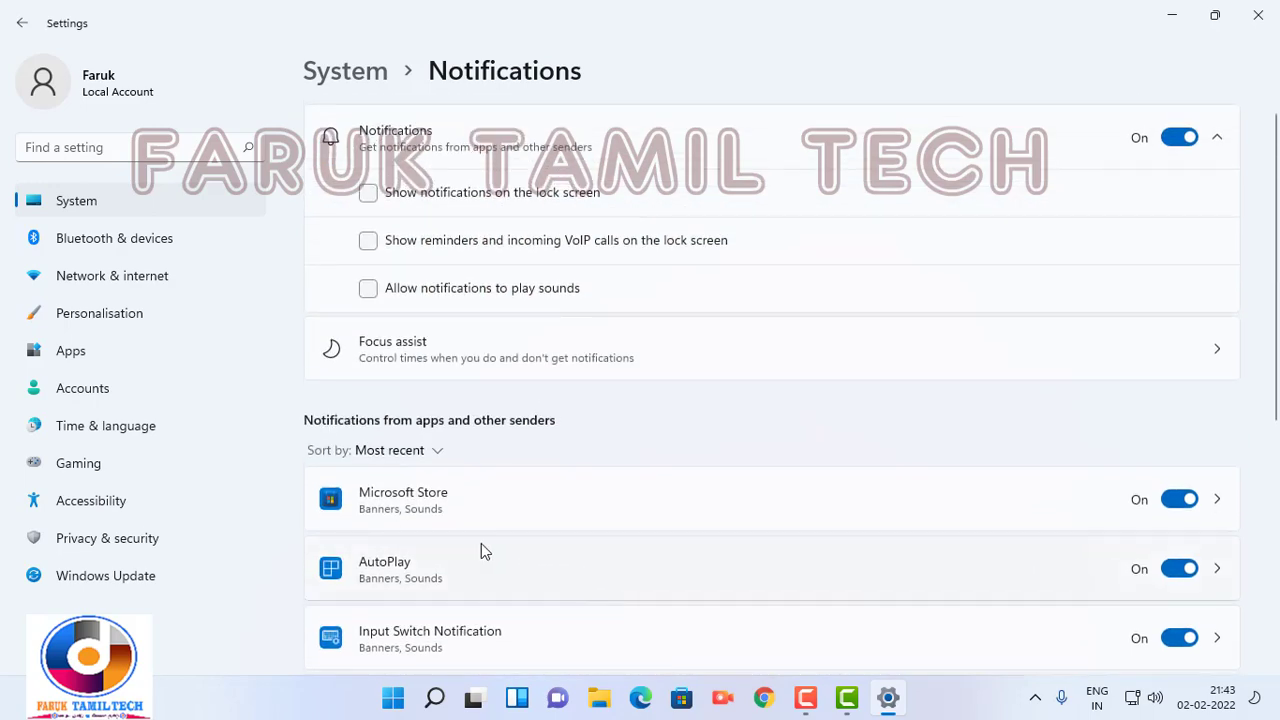
pyautogui.scroll(-3, 481, 545)
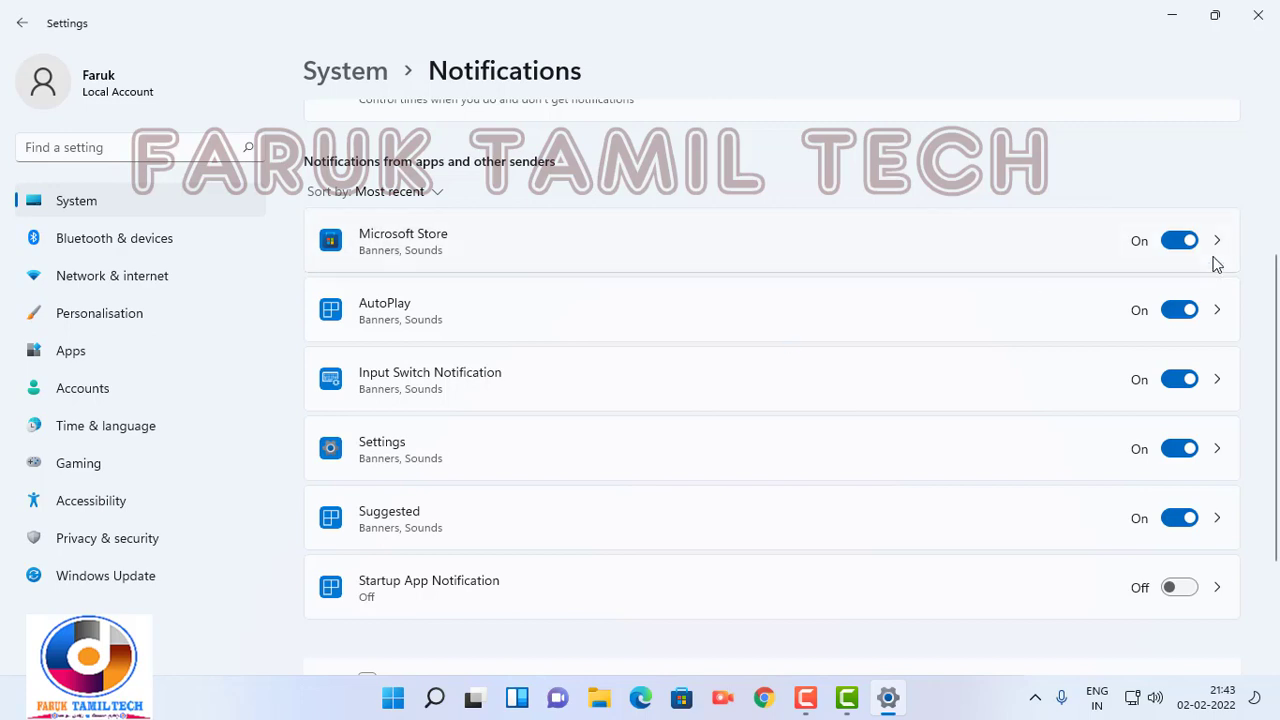
pyautogui.click(1186, 241)
pyautogui.click(1184, 241)
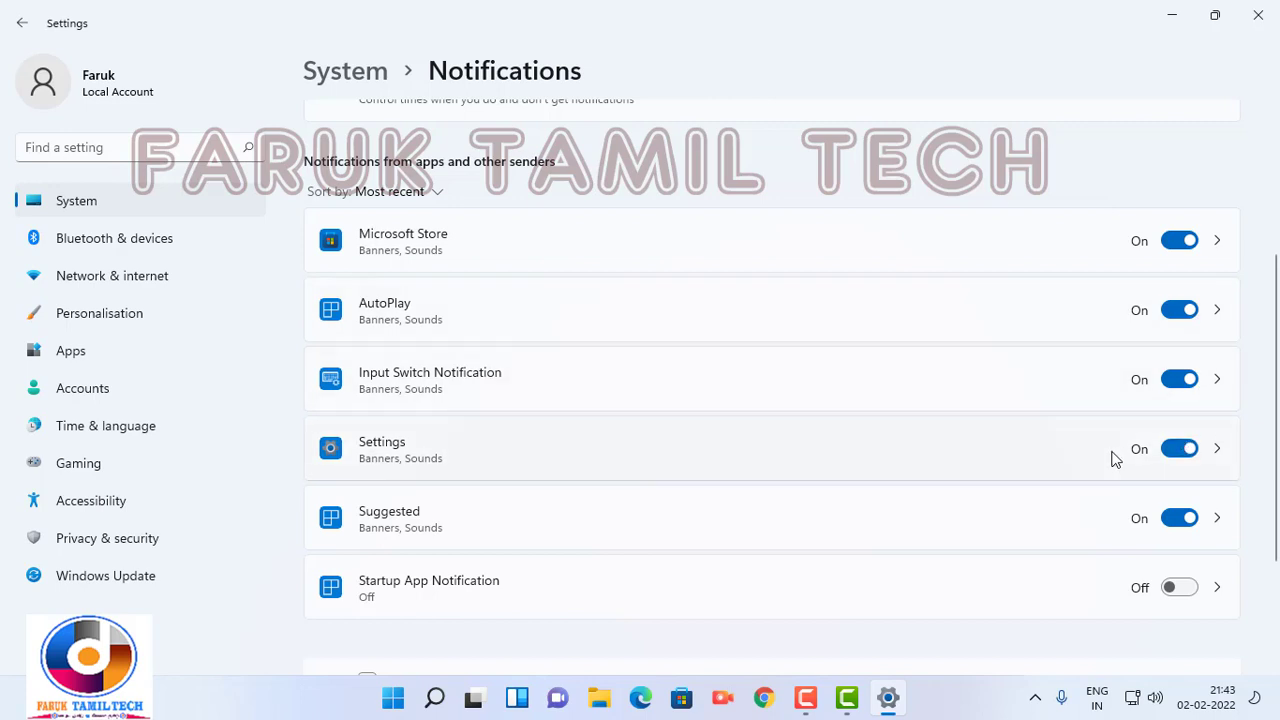
pyautogui.click(1186, 452)
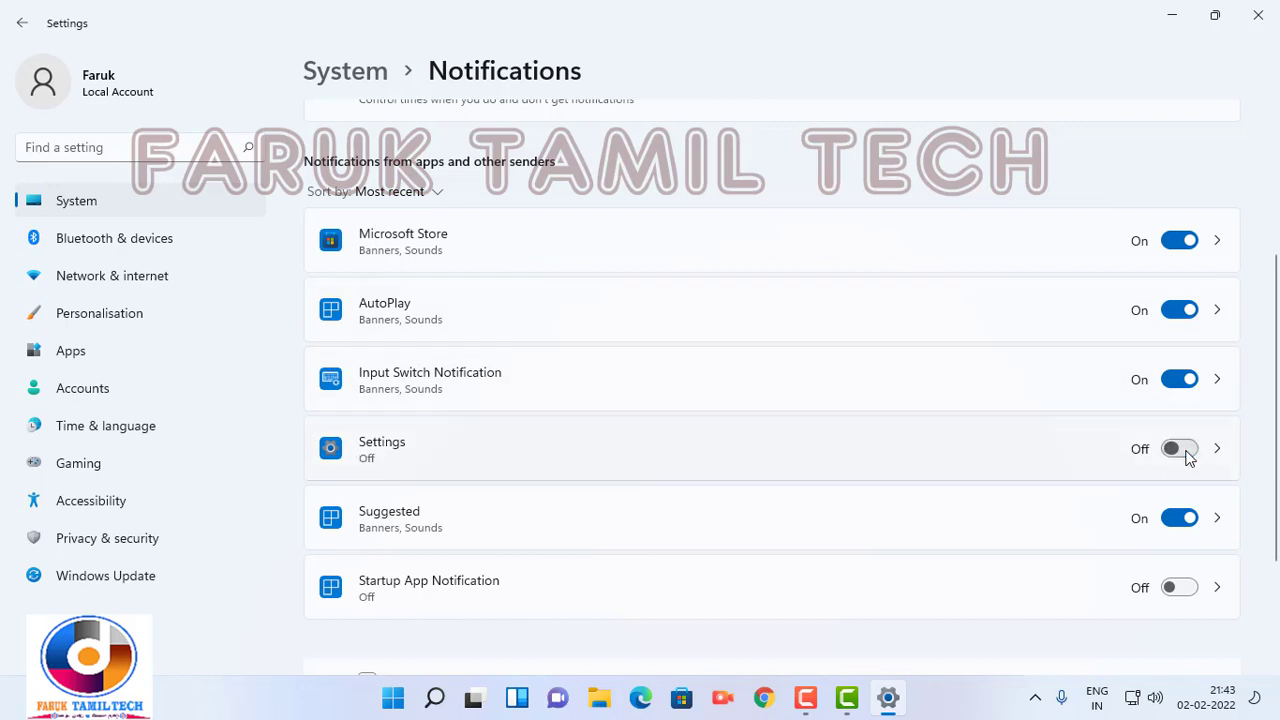
pyautogui.click(1183, 450)
# - Turn off notifications from apps and other senders altogether
pyautogui.scroll(3, 920, 449)
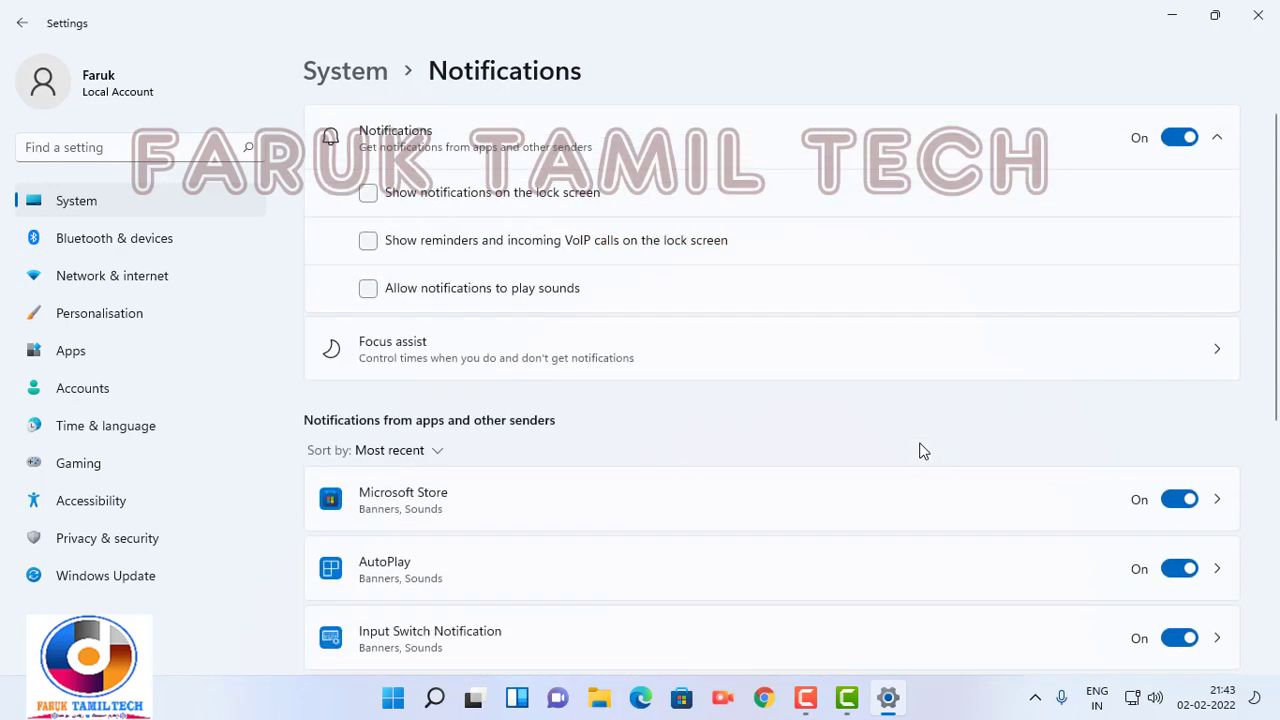
pyautogui.click(1183, 143)
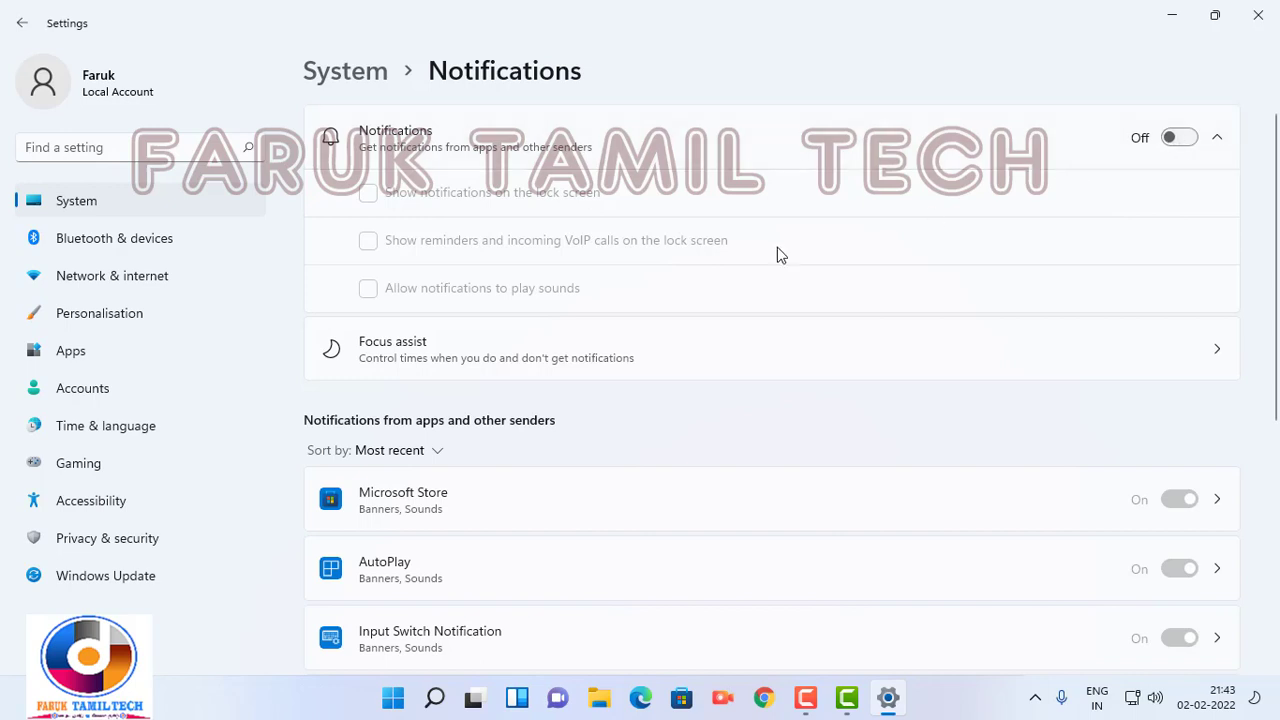
# - Return to the System page, open Focus assist and set it to Off
pyautogui.click(72, 217)
pyautogui.scroll(-1, 640, 423)
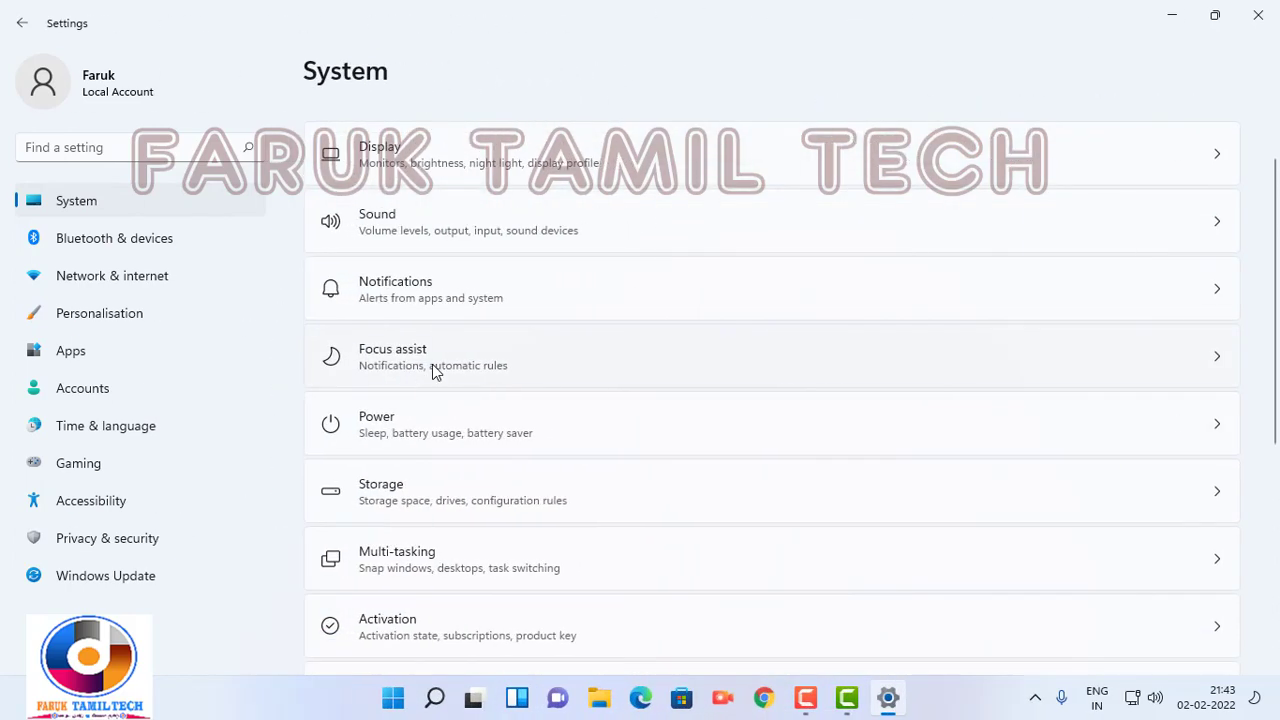
pyautogui.click(435, 371)
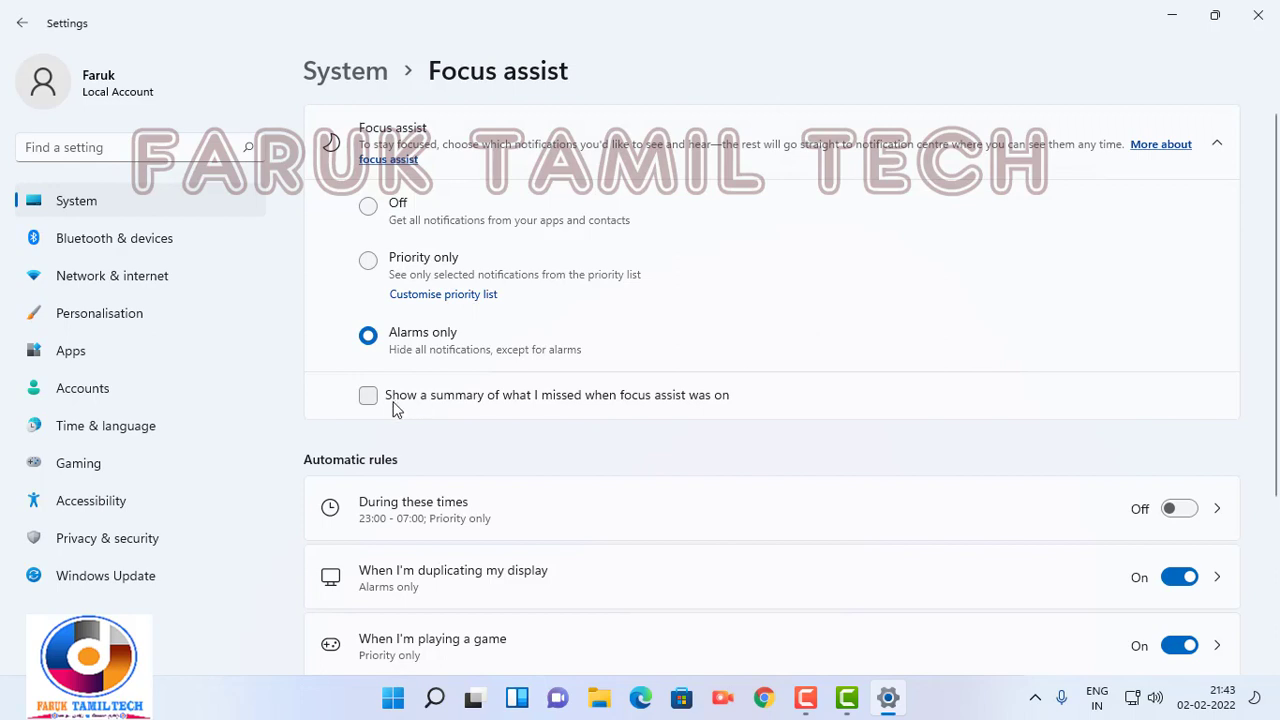
pyautogui.click(368, 210)
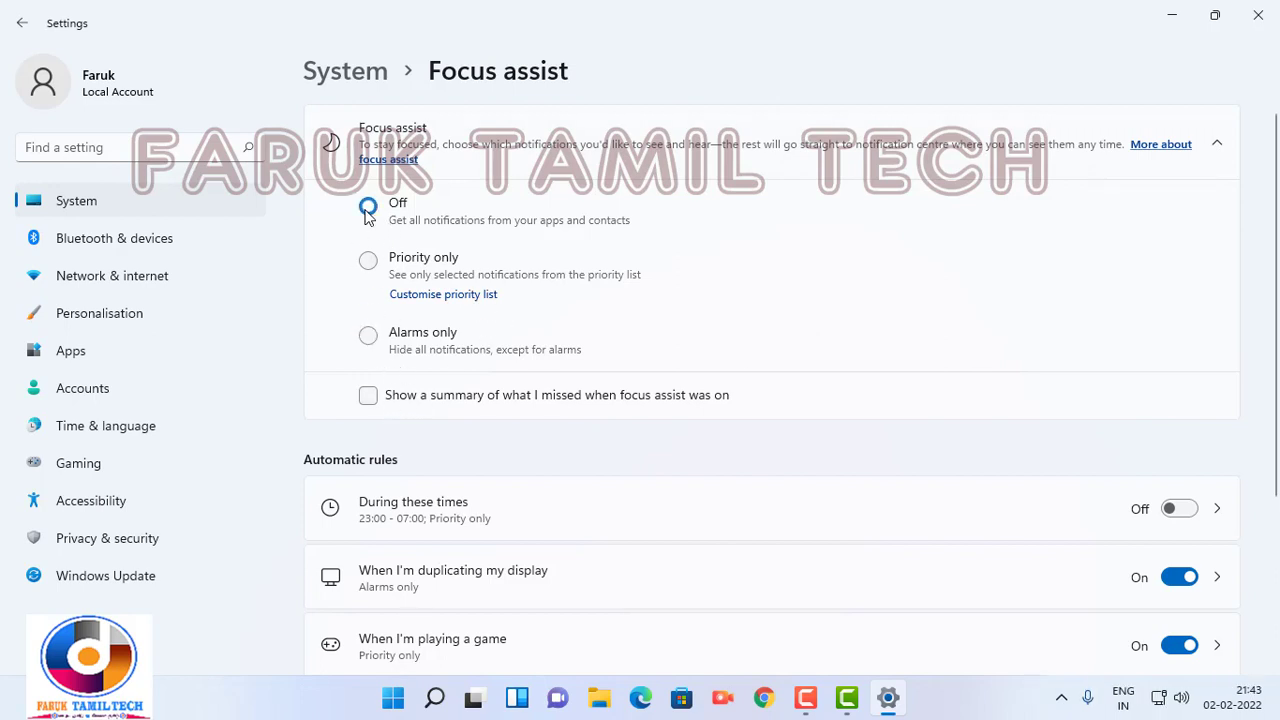
# - Turn the During these times automatic rule on and back off
pyautogui.scroll(-3, 400, 374)
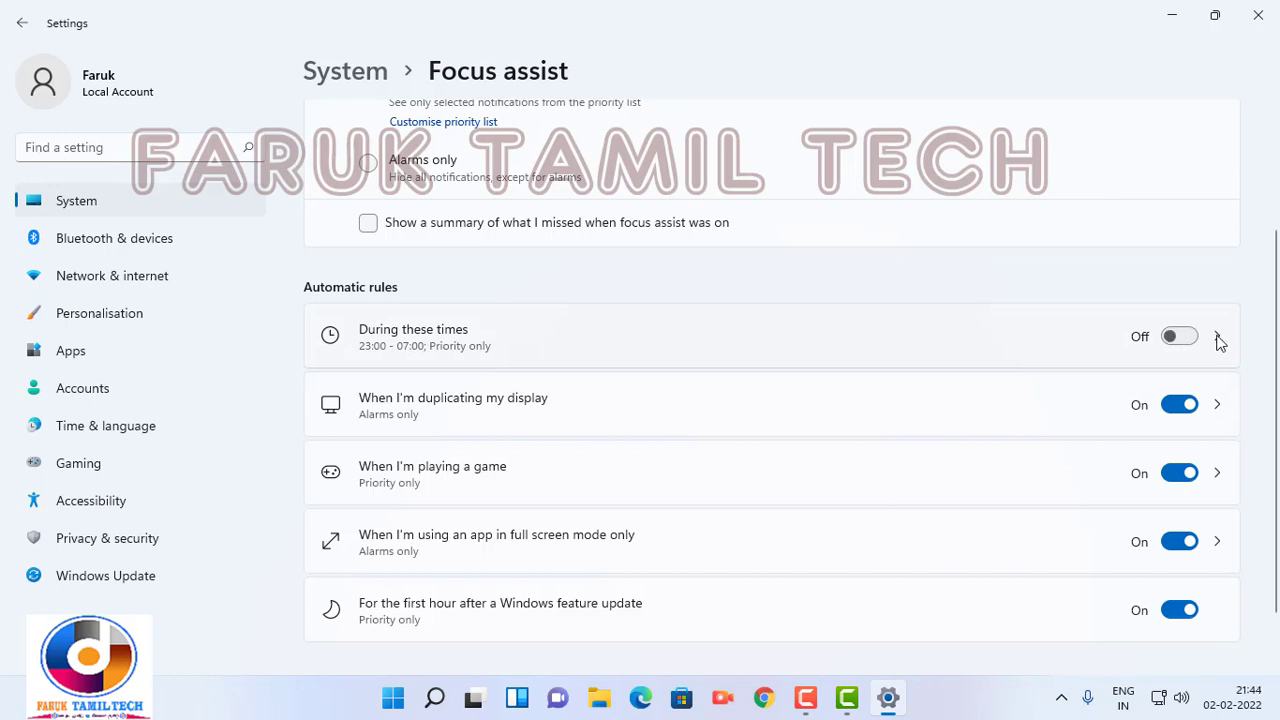
pyautogui.click(1172, 336)
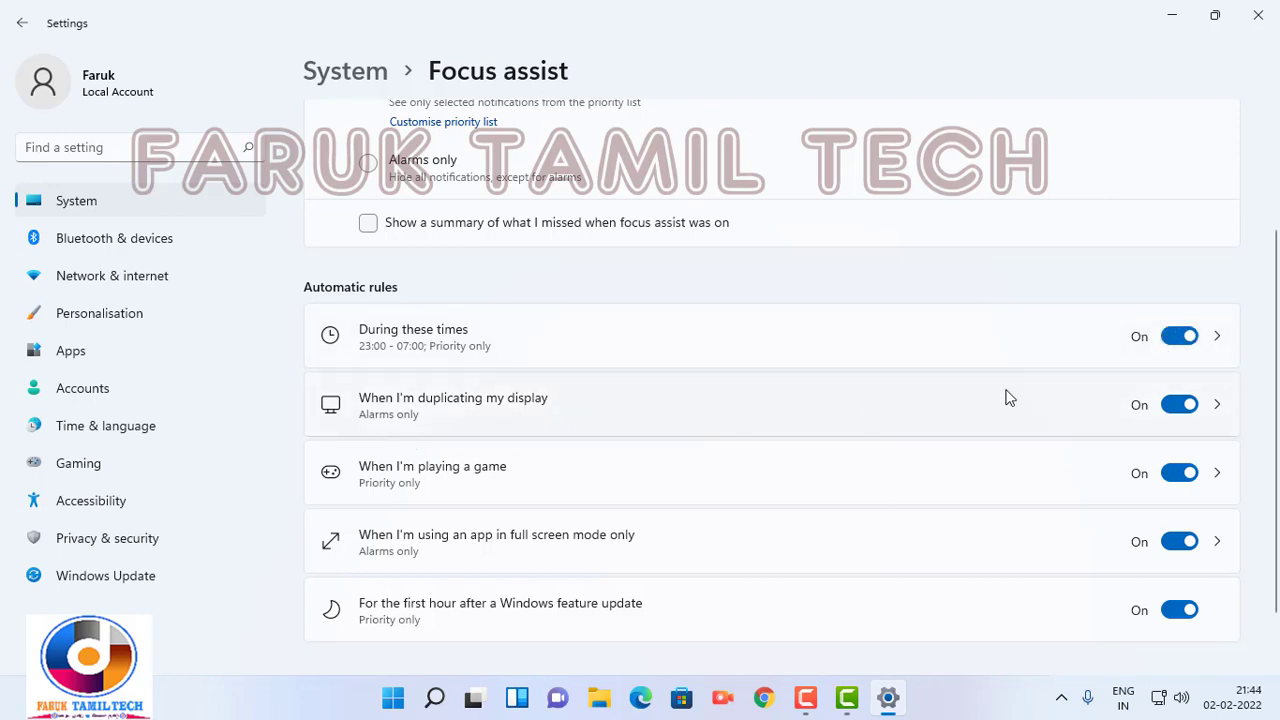
pyautogui.click(1177, 336)
# - Review the Focus assist modes and the automatic rules for display duplication, gaming, full screen apps and feature updates
pyautogui.scroll(3, 777, 355)
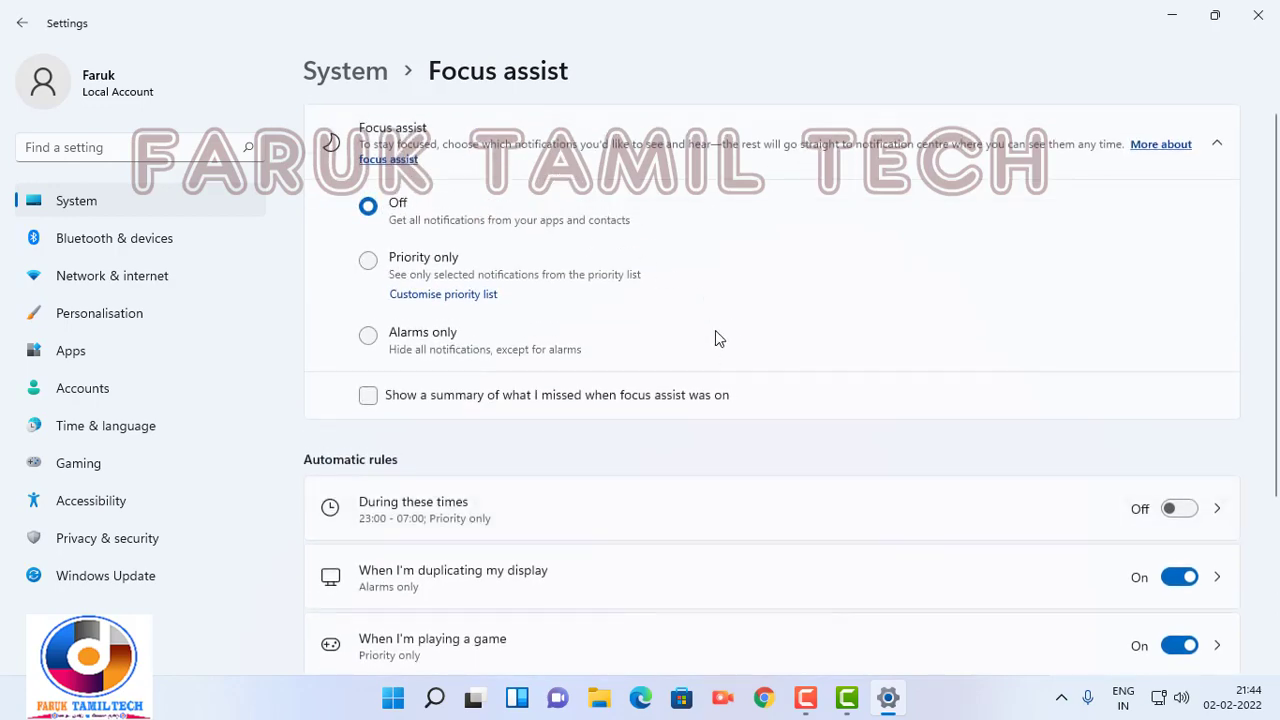
pyautogui.scroll(-3, 715, 338)
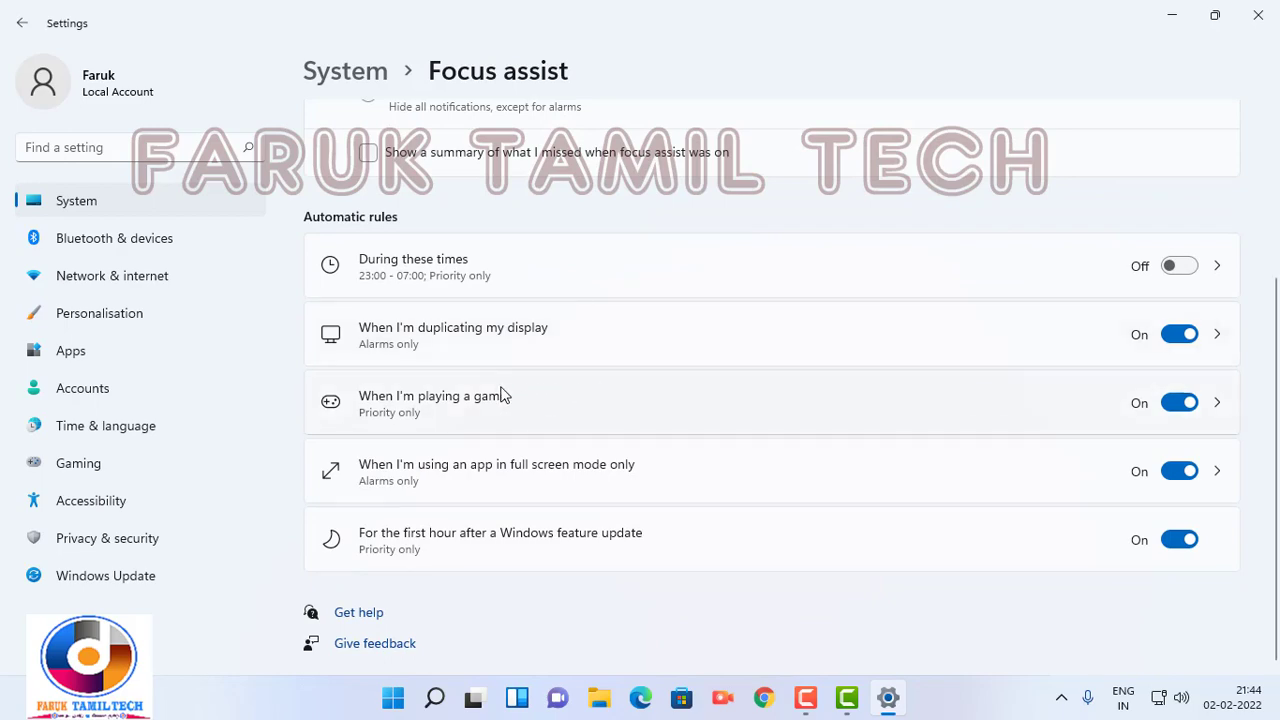
pyautogui.scroll(3, 505, 395)
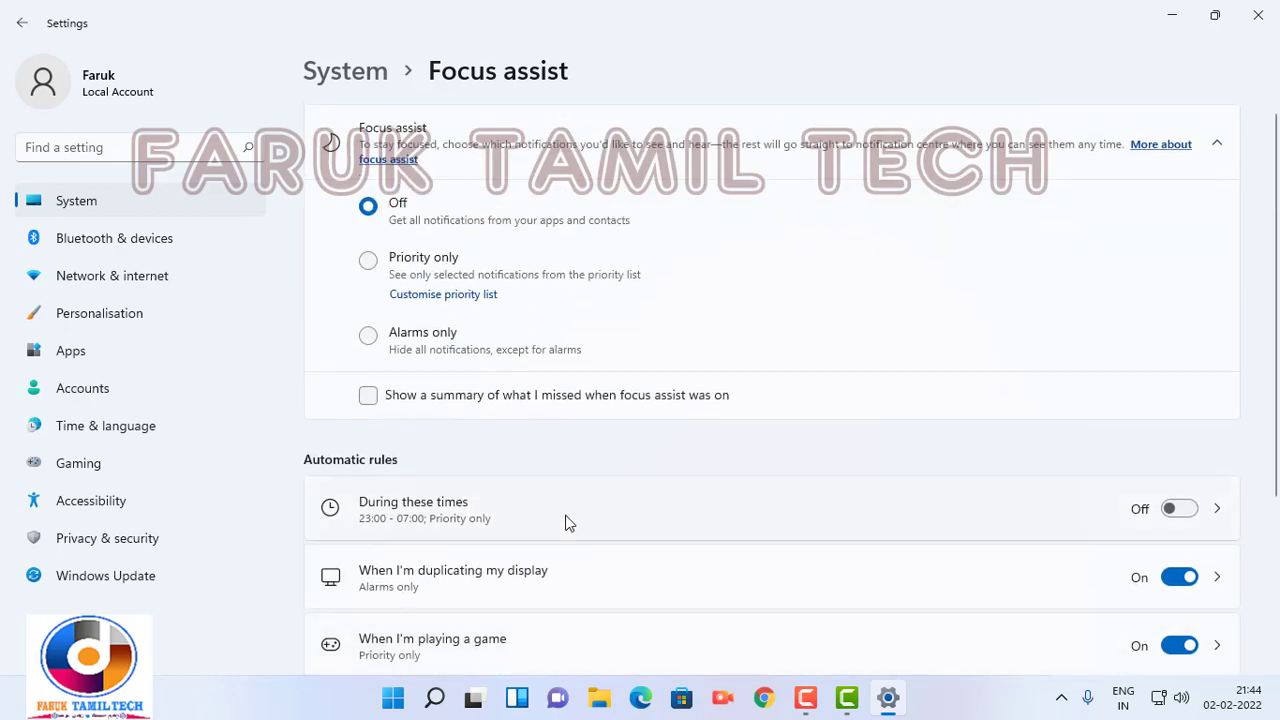
pyautogui.scroll(-2, 566, 523)
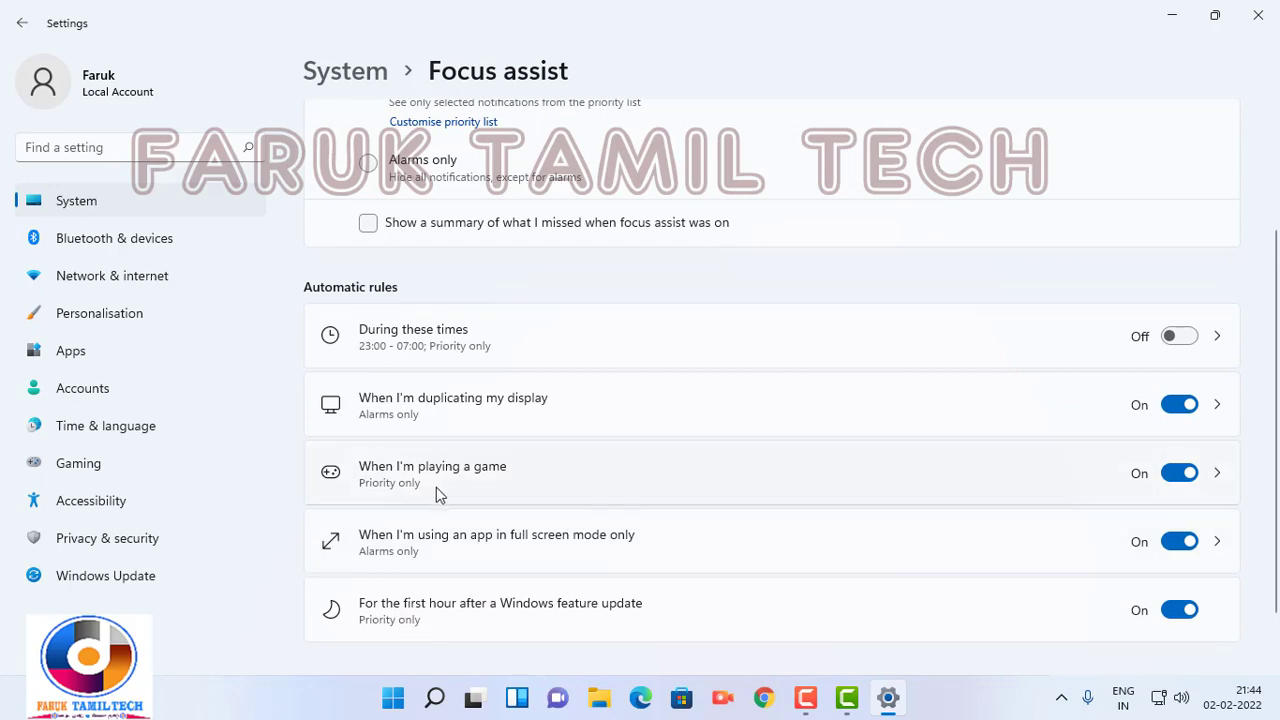
pyautogui.scroll(-1, 457, 557)
pyautogui.scroll(3, 457, 557)
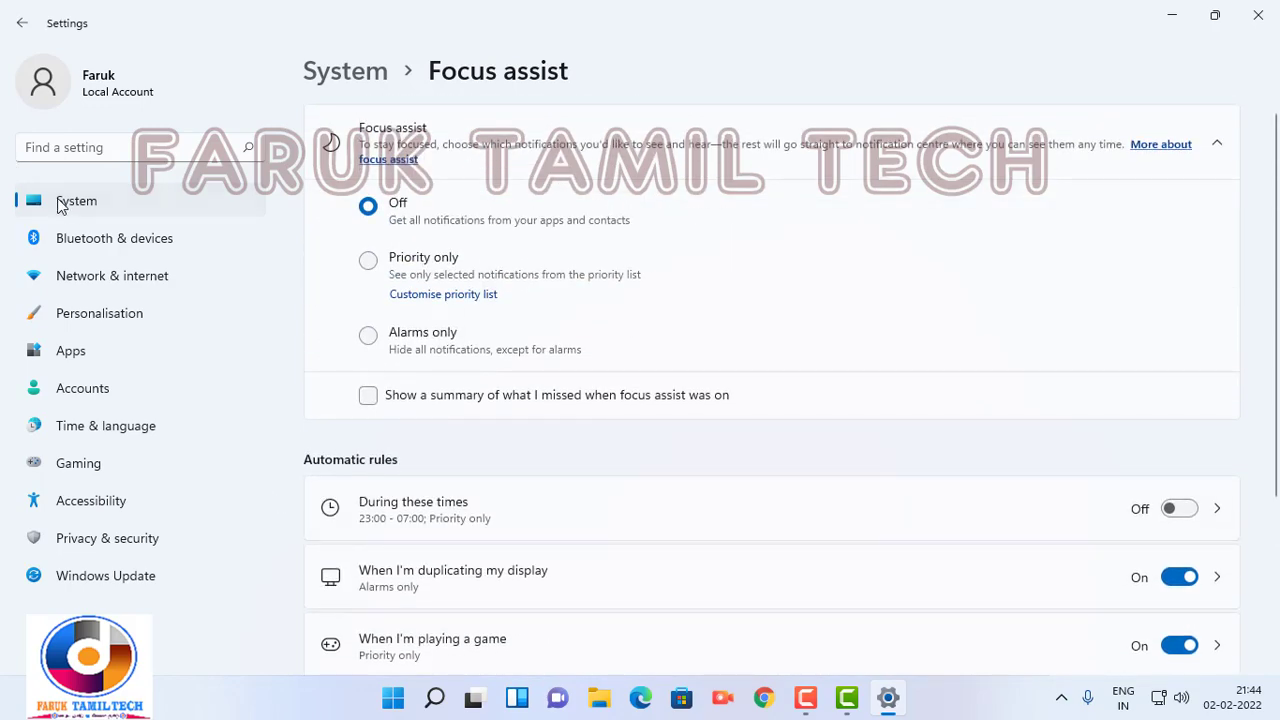
# - Return to the System page, open the Power settings and expand Screen and sleep
pyautogui.click(62, 206)
pyautogui.scroll(-1, 746, 497)
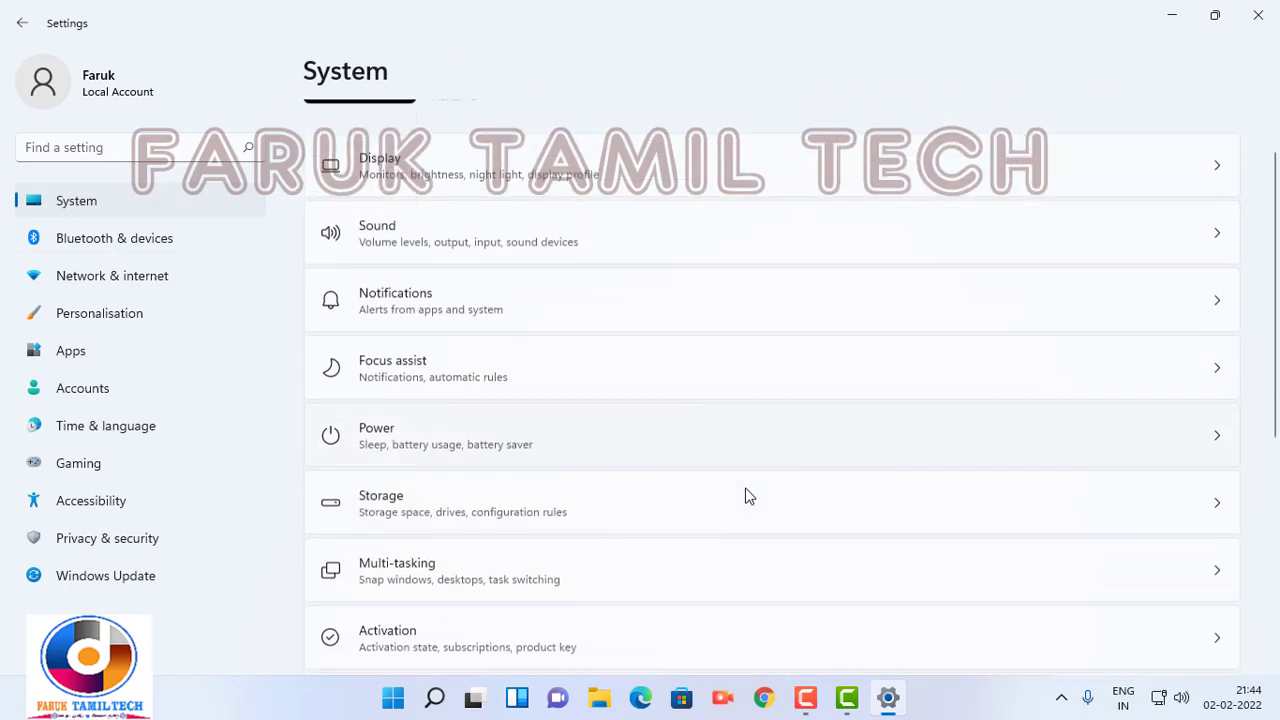
pyautogui.click(366, 433)
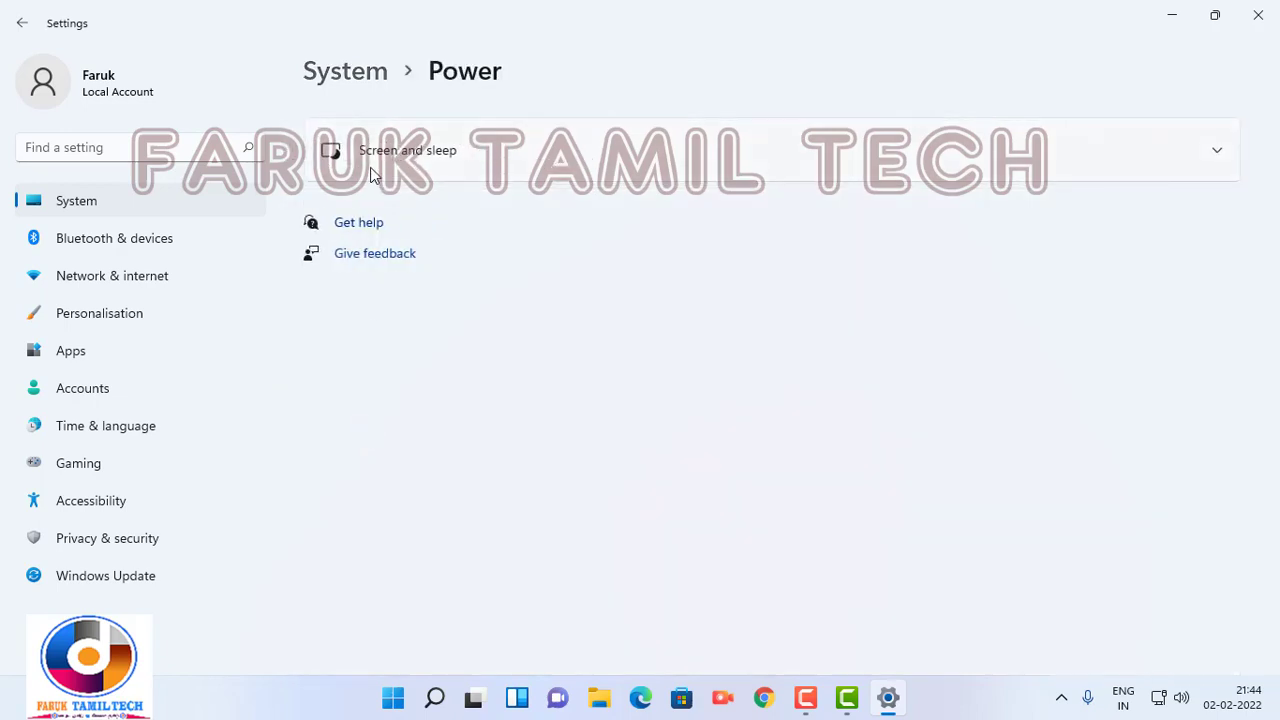
pyautogui.click(1217, 163)
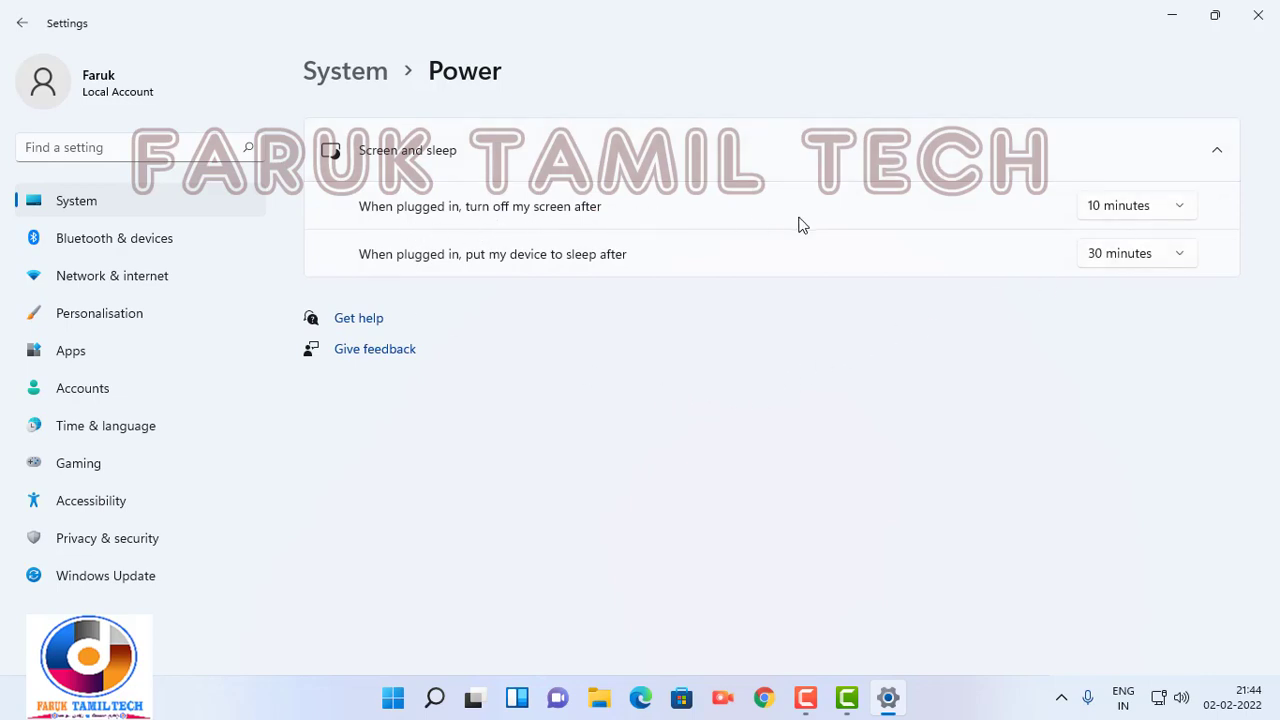
# - Set the device to go to sleep after 25 minutes when plugged in
pyautogui.click(1184, 213)
pyautogui.click(1176, 259)
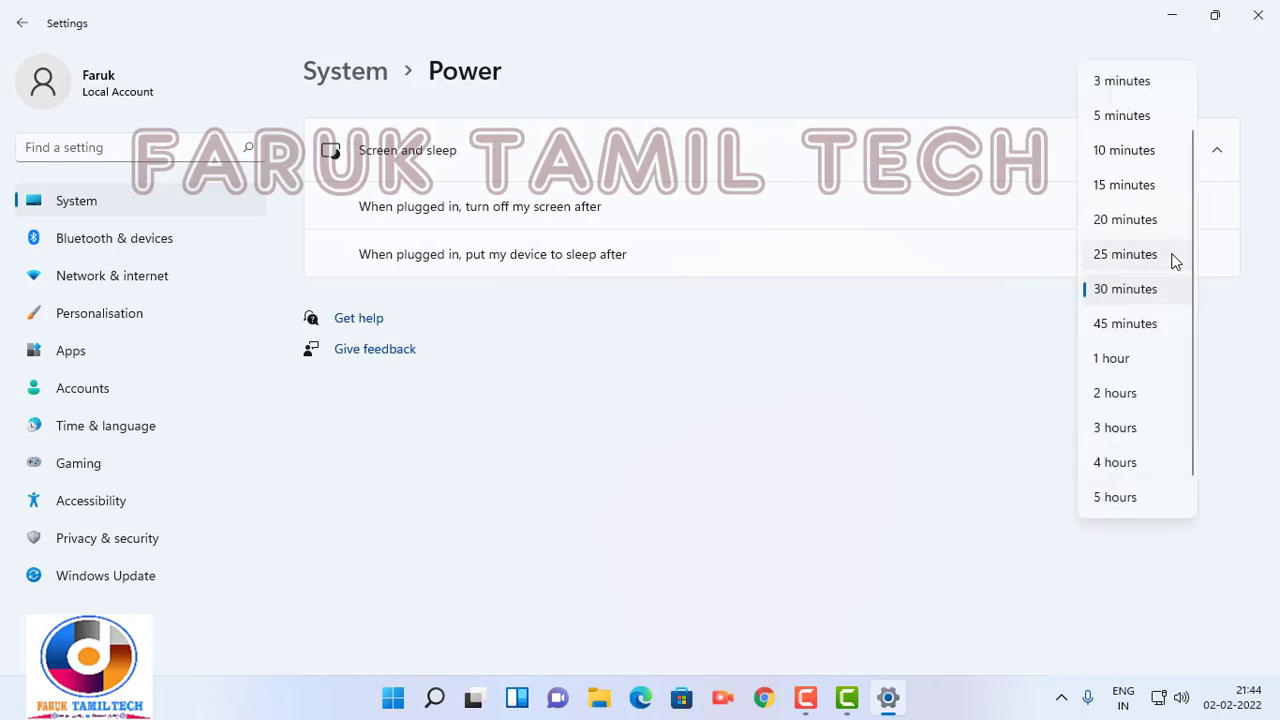
pyautogui.click(1172, 256)
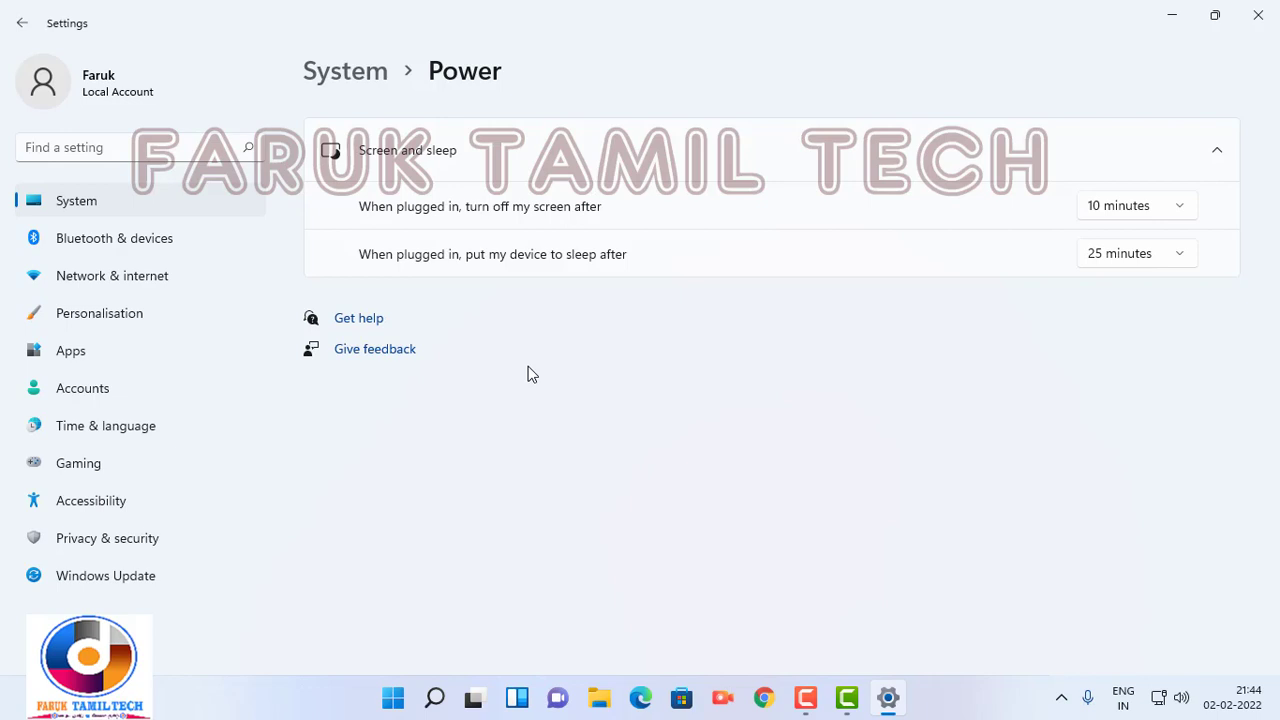
# - Look through the available screen turn-off times for when the device is plugged in and close the list
pyautogui.click(1186, 216)
pyautogui.scroll(-2, 1148, 378)
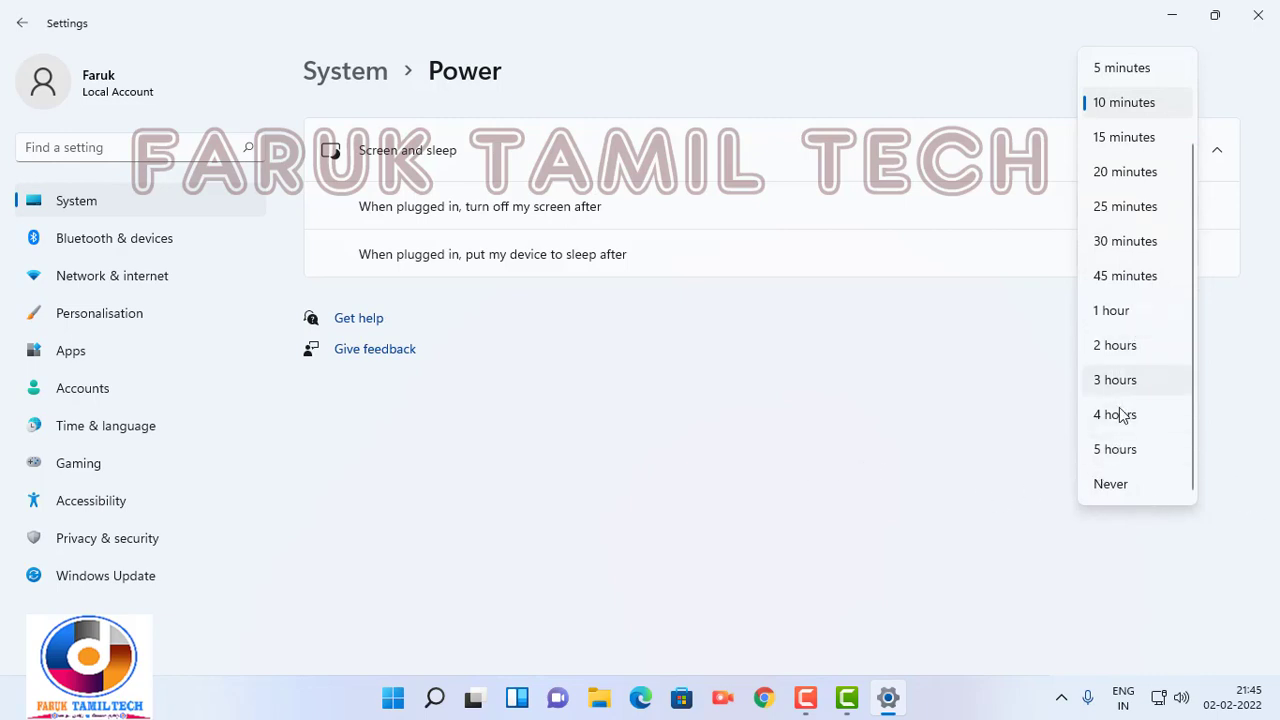
pyautogui.scroll(2, 1106, 285)
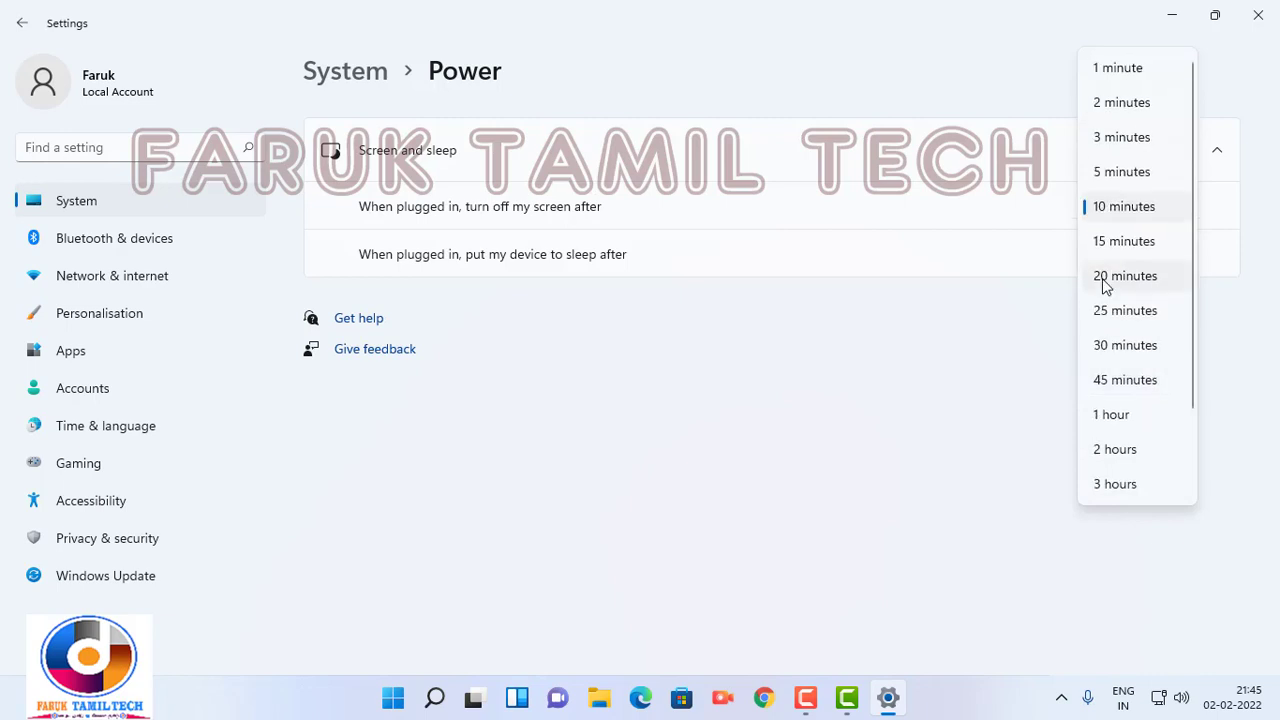
pyautogui.scroll(-2, 1123, 447)
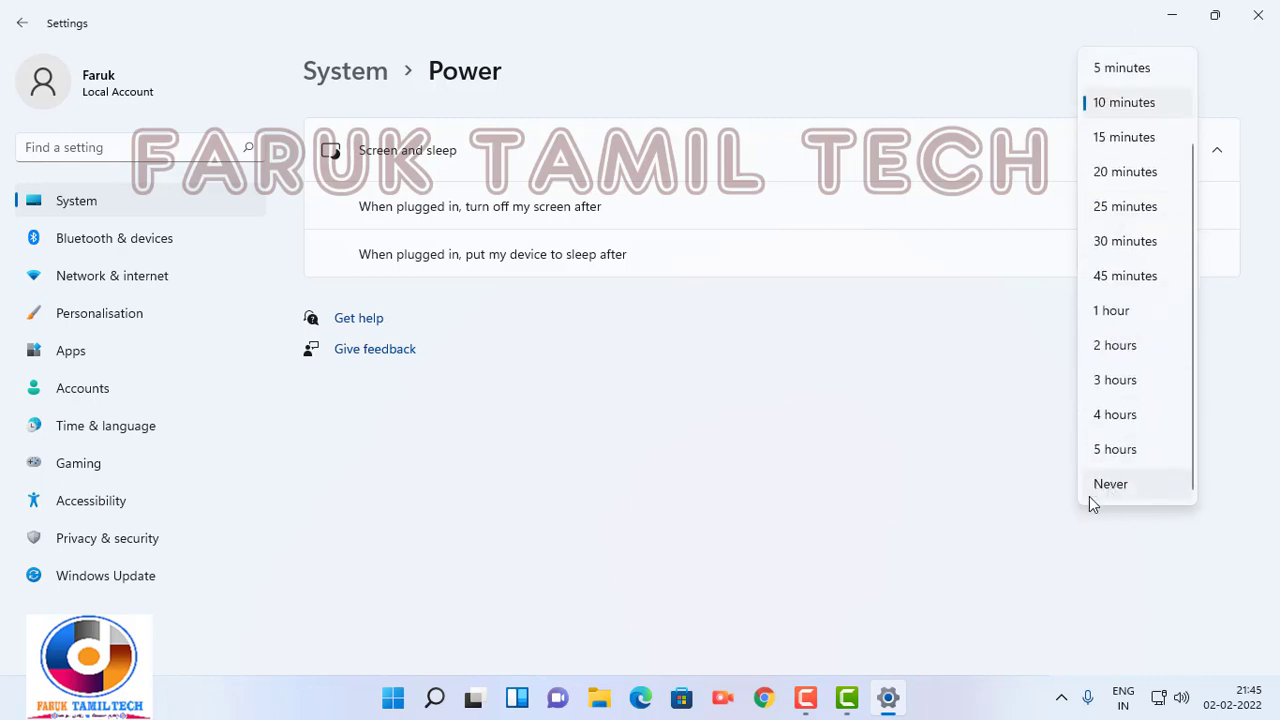
pyautogui.click(839, 503)
# - Look through the available sleep times for when the device is plugged in and close the list without changing it
pyautogui.click(1140, 256)
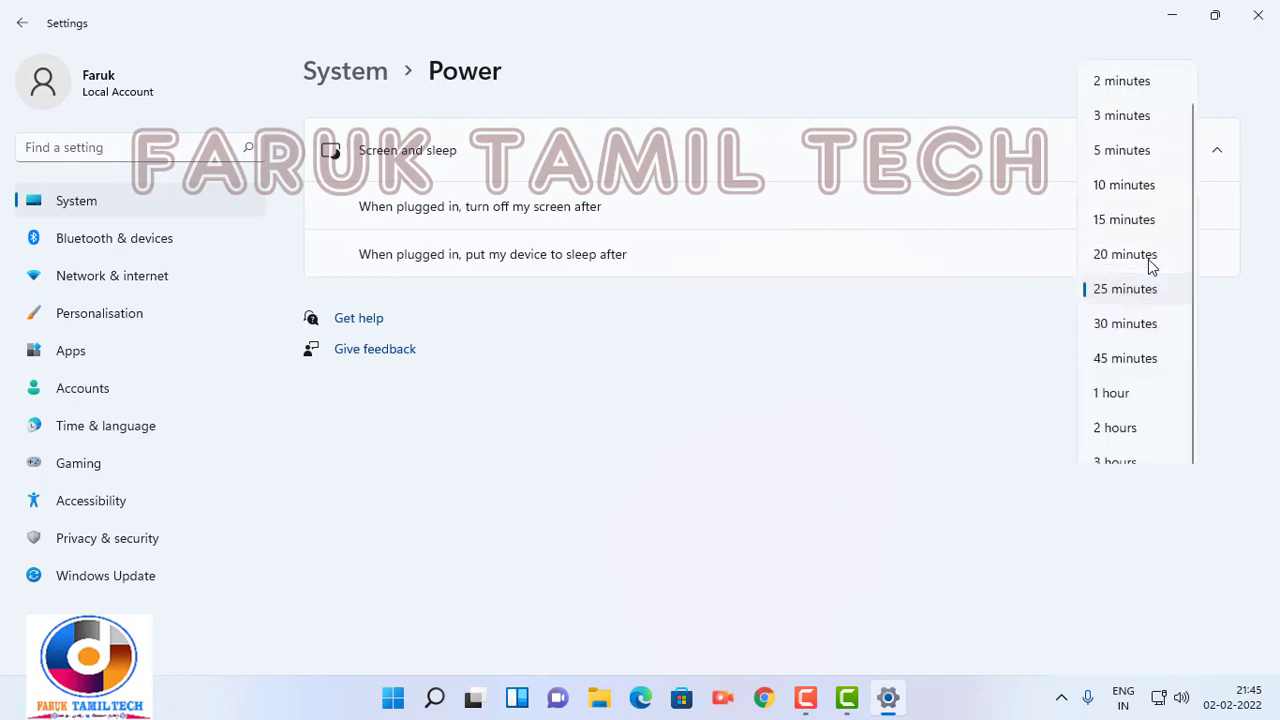
pyautogui.scroll(-2, 1120, 449)
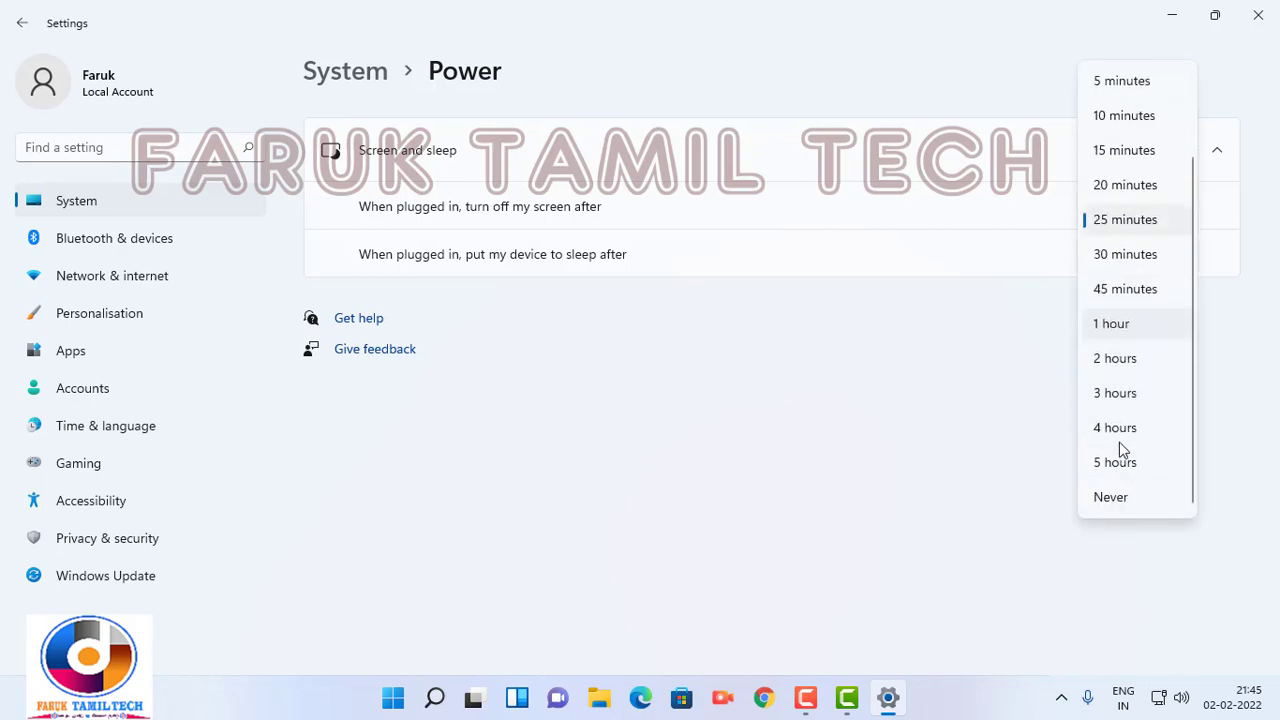
pyautogui.click(1096, 541)
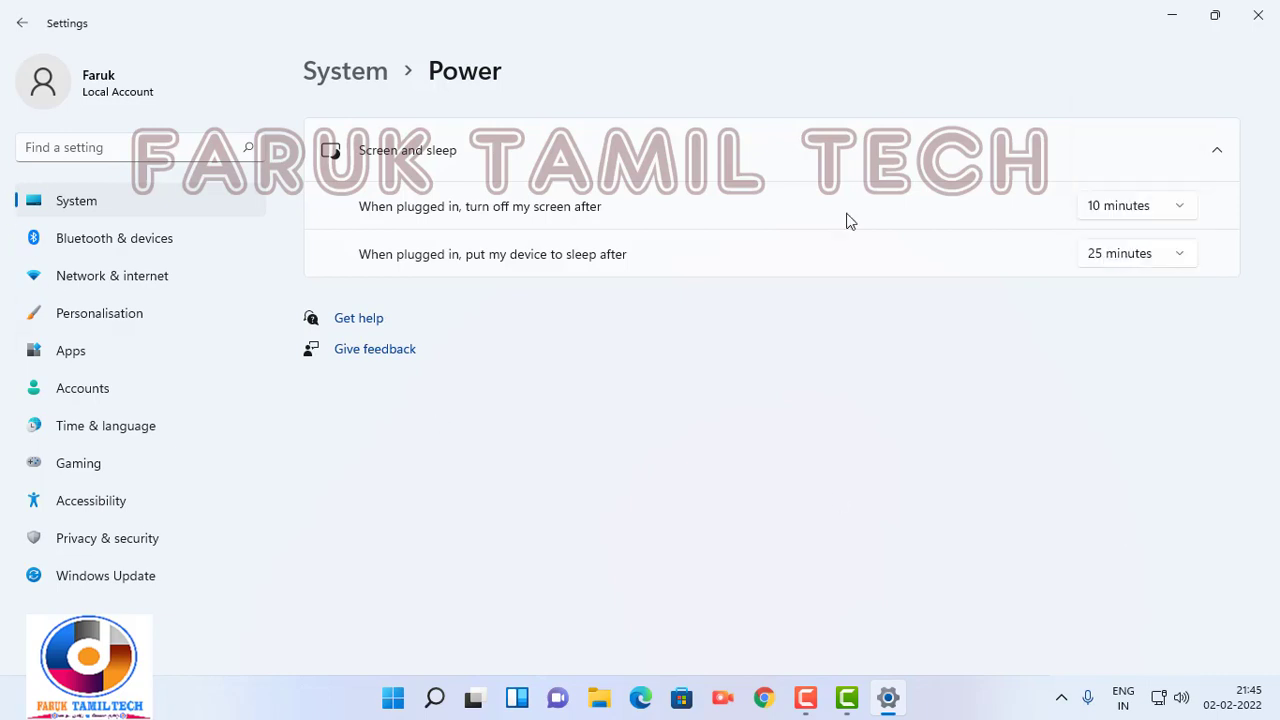
# - Return to the System page, open the Storage settings and review the disk usage categories and storage management options
pyautogui.click(89, 208)
pyautogui.scroll(-2, 420, 457)
pyautogui.scroll(-1, 420, 457)
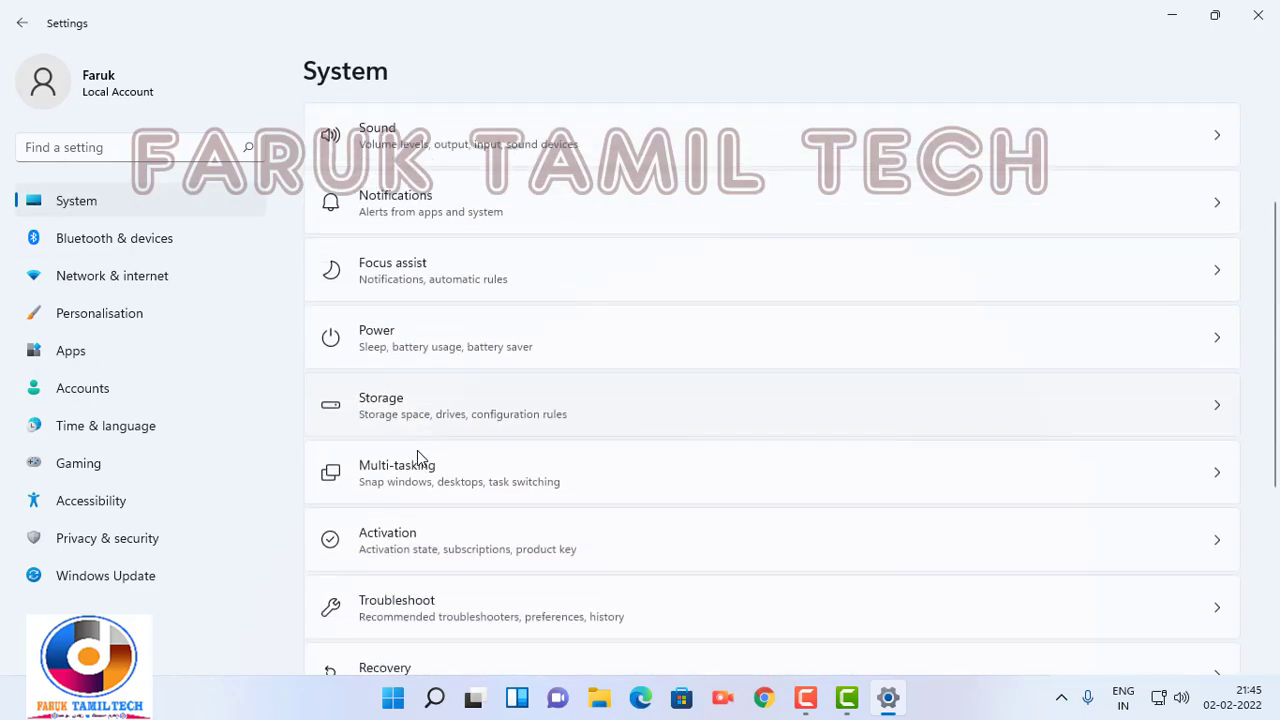
pyautogui.click(420, 405)
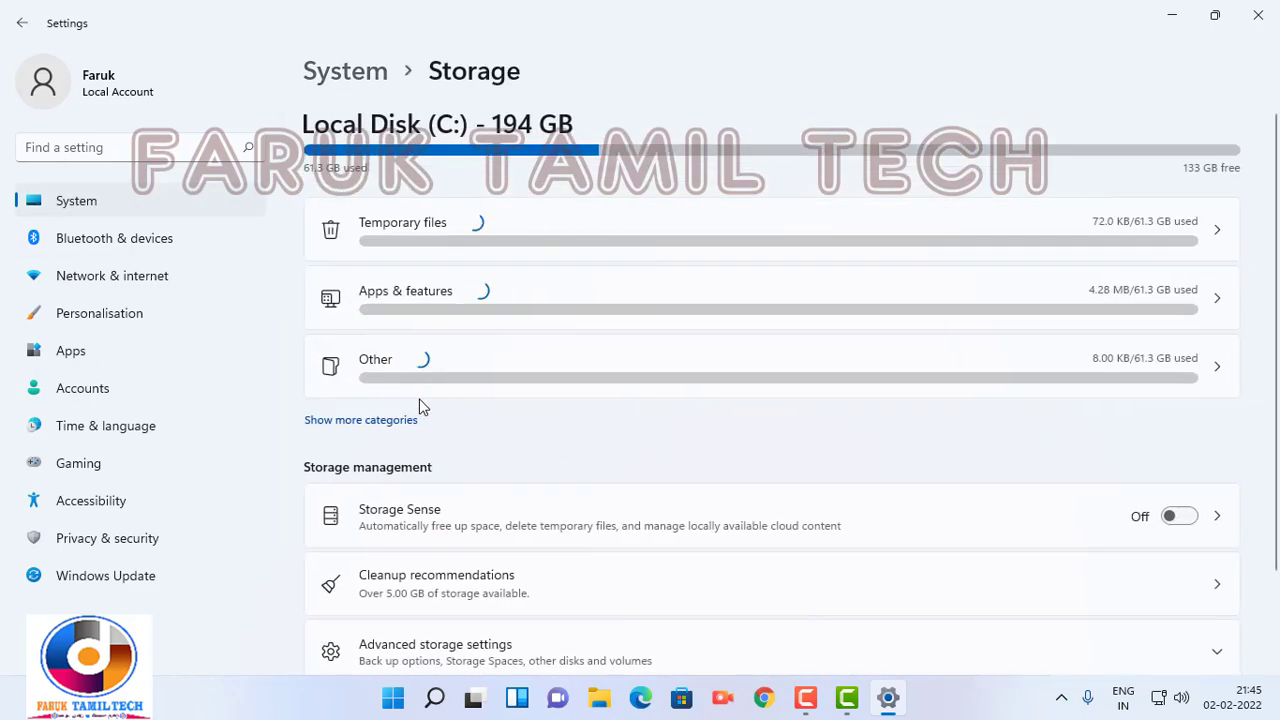
pyautogui.scroll(-2, 420, 405)
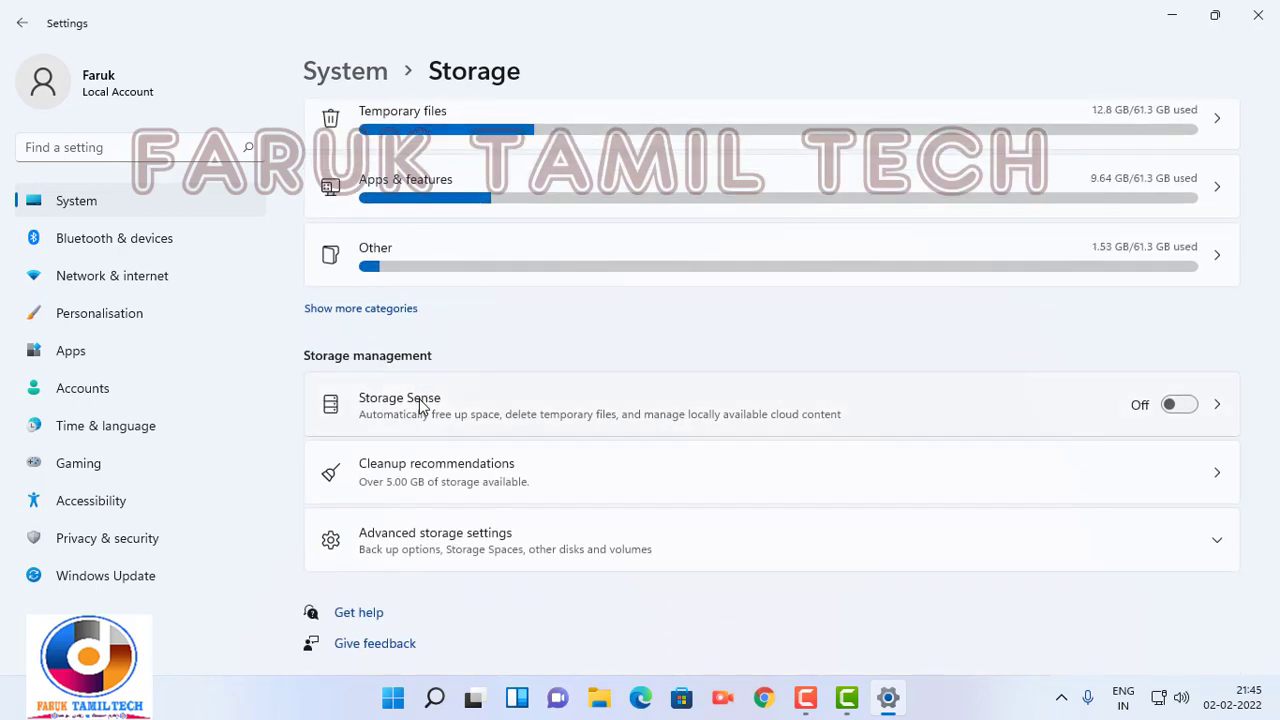
# - Go back to the System page and open the Multi-tasking settings
pyautogui.click(23, 23)
pyautogui.scroll(-3, 611, 424)
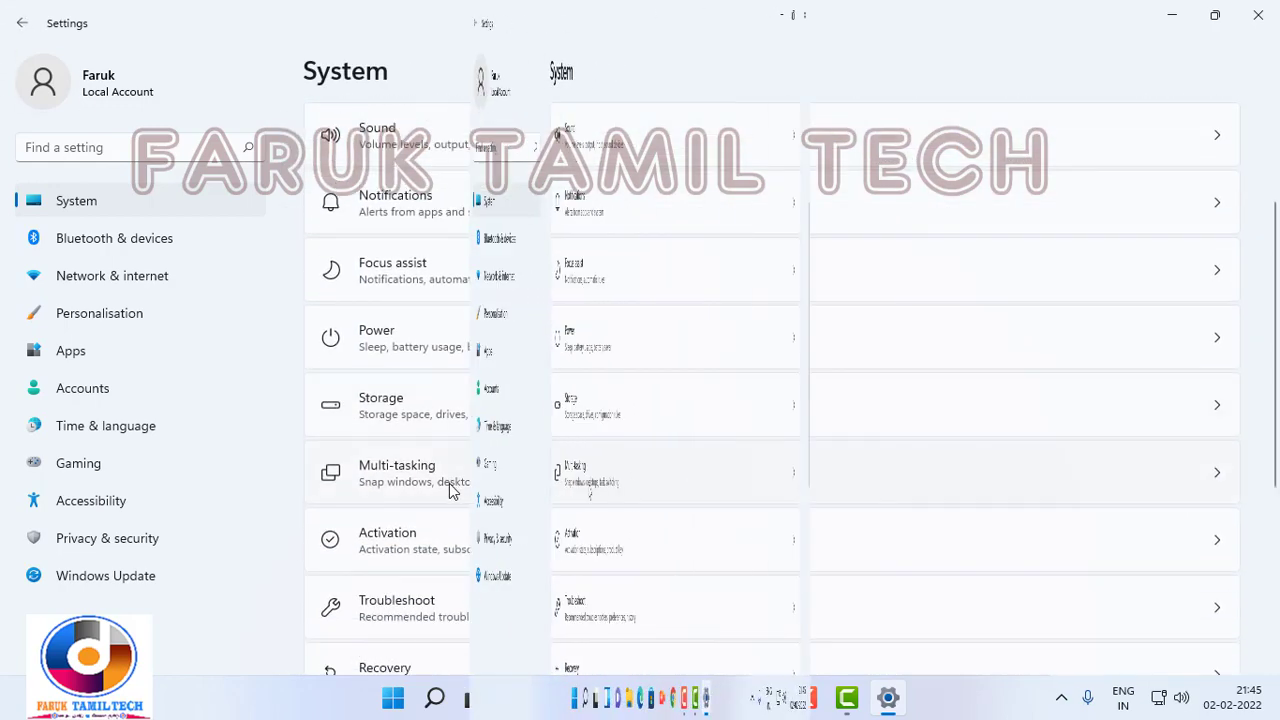
pyautogui.click(455, 485)
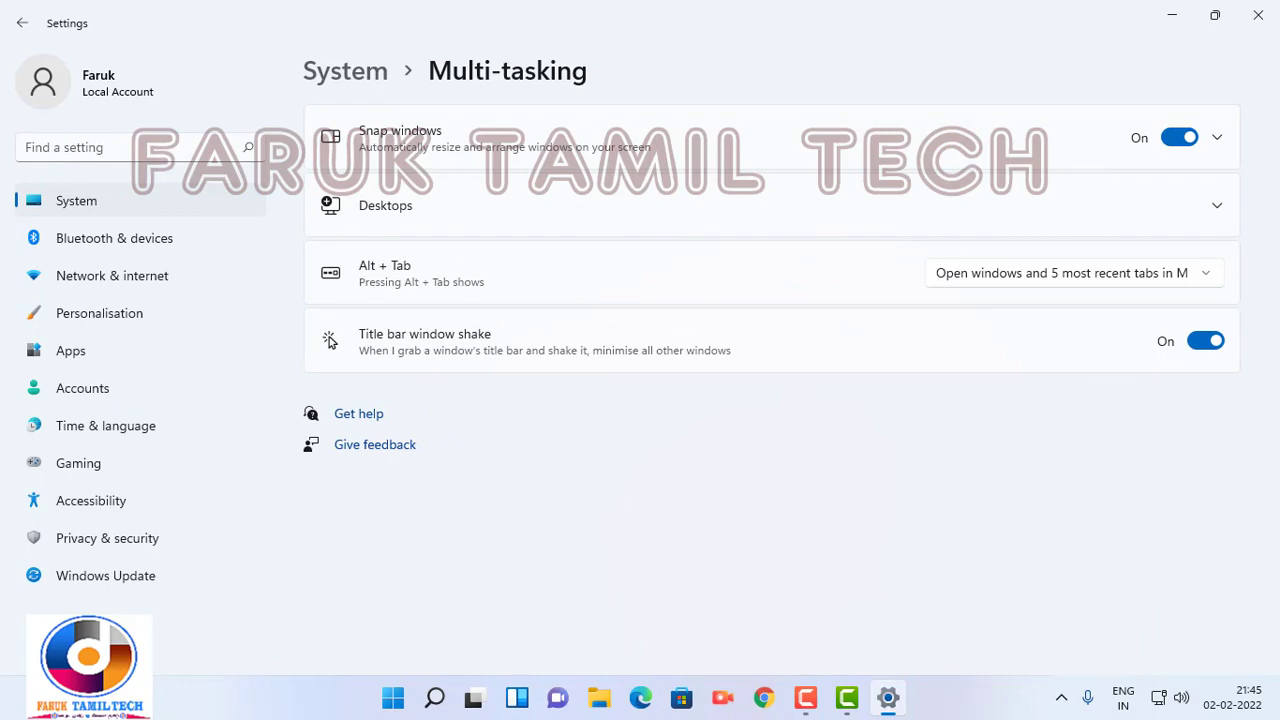
# - Snap the Settings window into the wider zone of the unequal two-column snap layout and maximise it again
pyautogui.click(1215, 17)
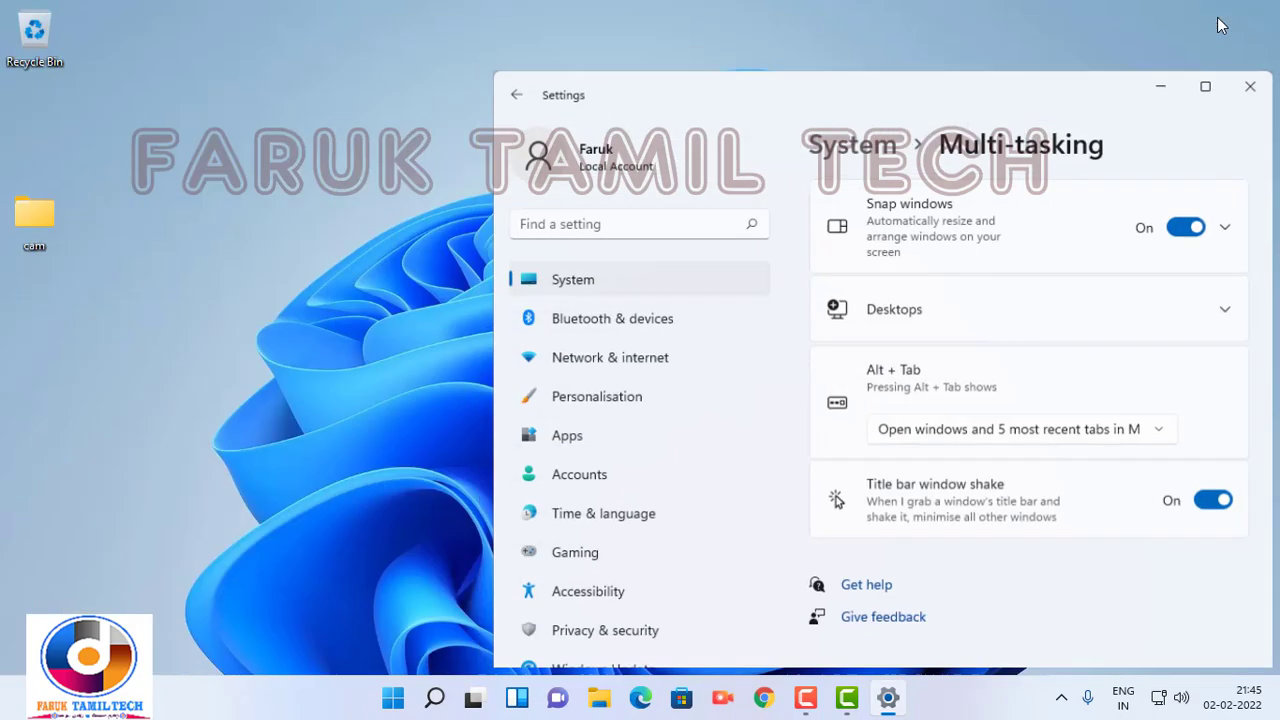
pyautogui.click(1205, 87)
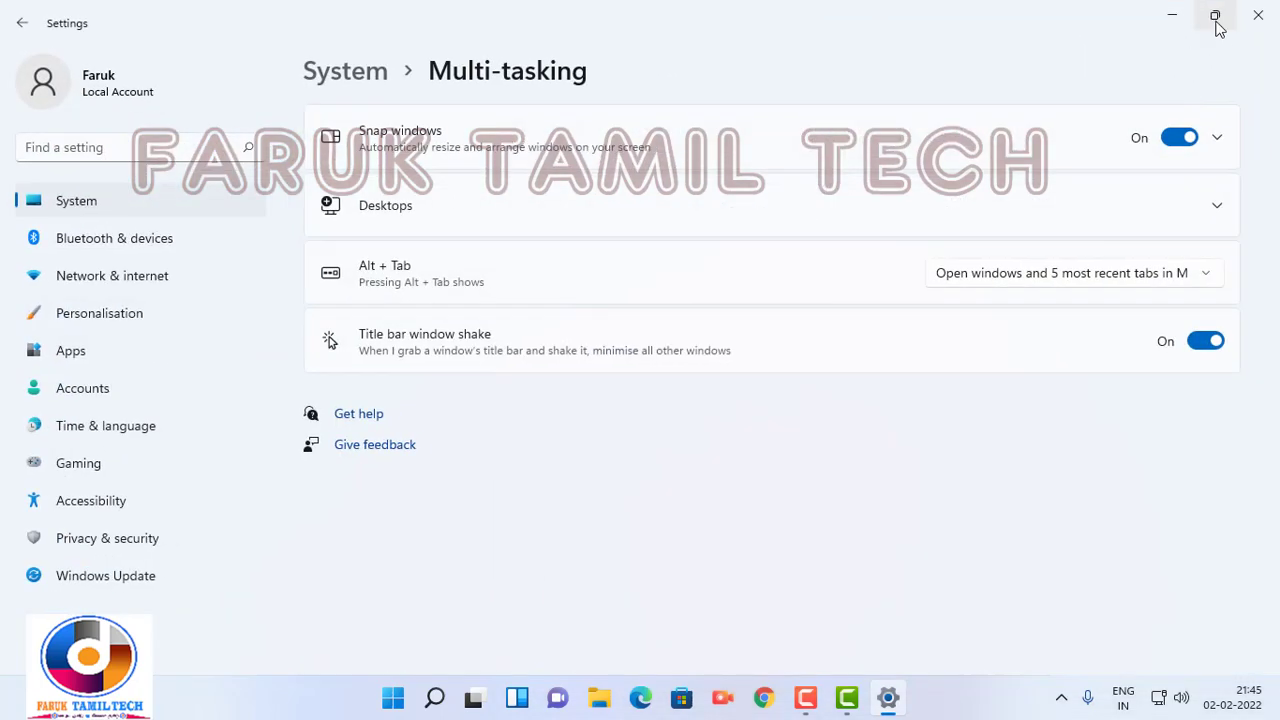
pyautogui.moveTo(1216, 20)
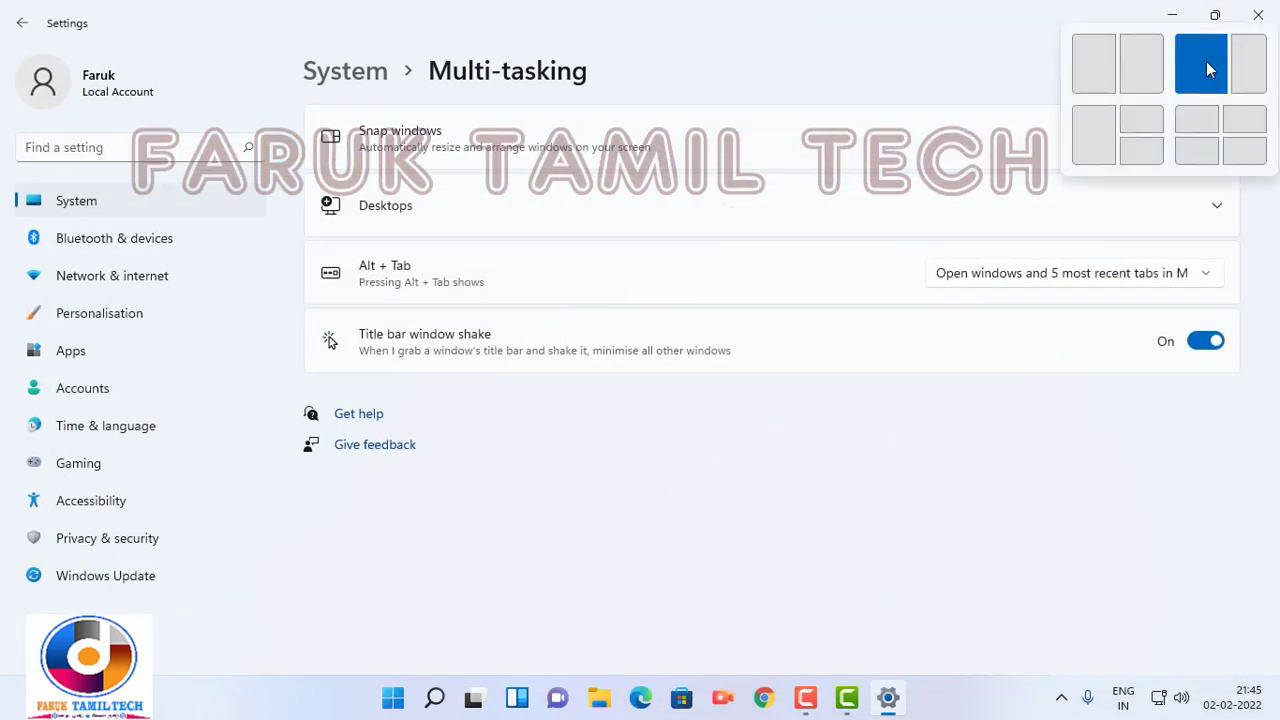
pyautogui.click(1207, 63)
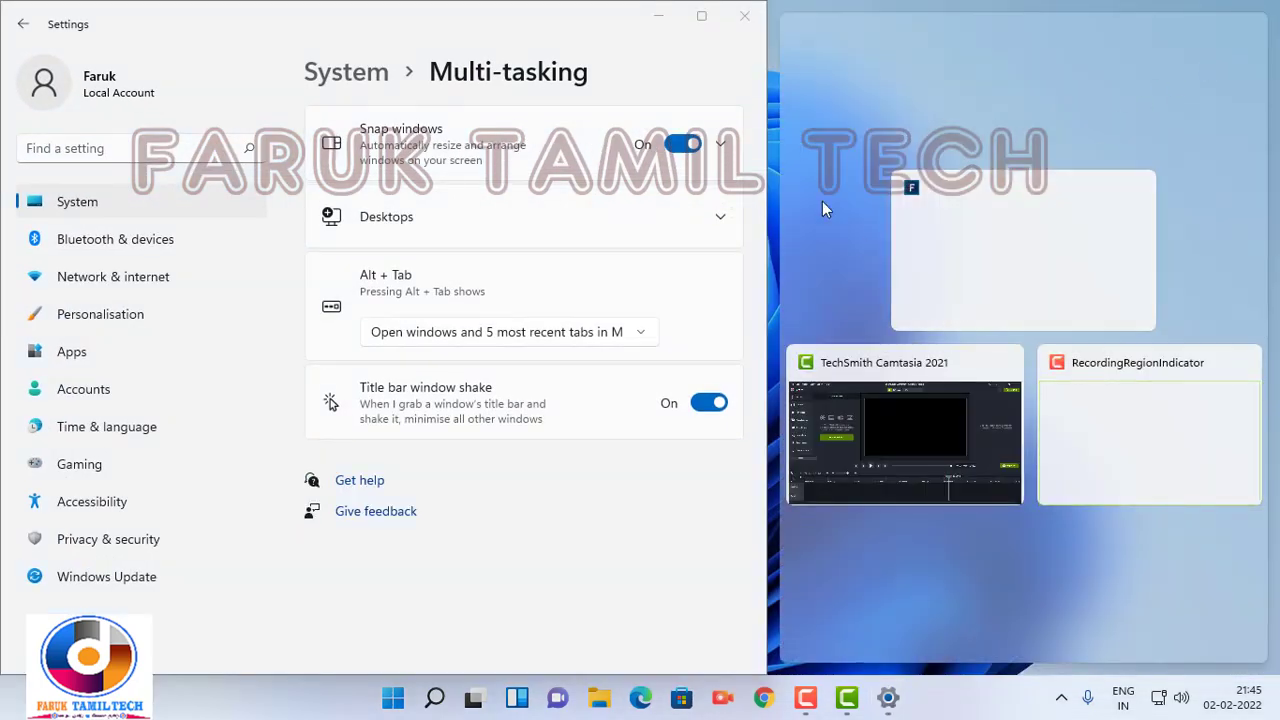
pyautogui.click(703, 18)
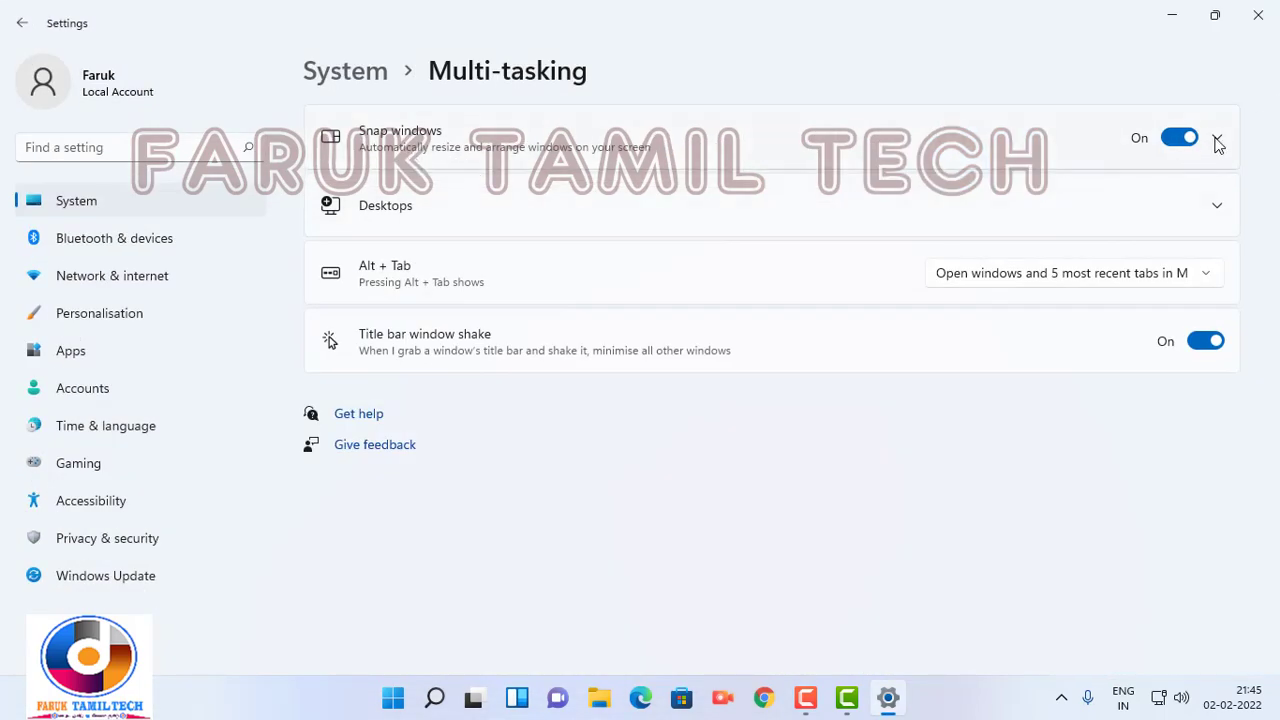
# - Expand the Snap windows options, switch Snap windows off and back on, and review the individual snap settings
pyautogui.click(1218, 145)
pyautogui.click(1182, 142)
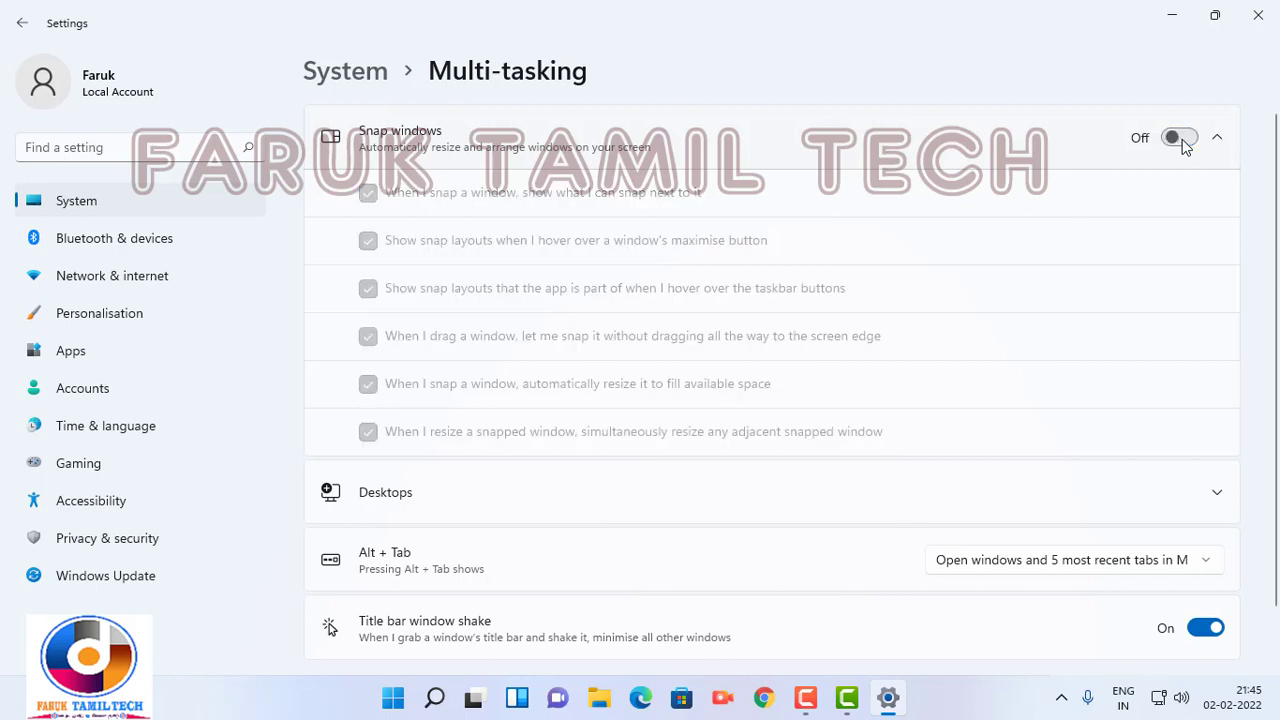
pyautogui.click(1182, 140)
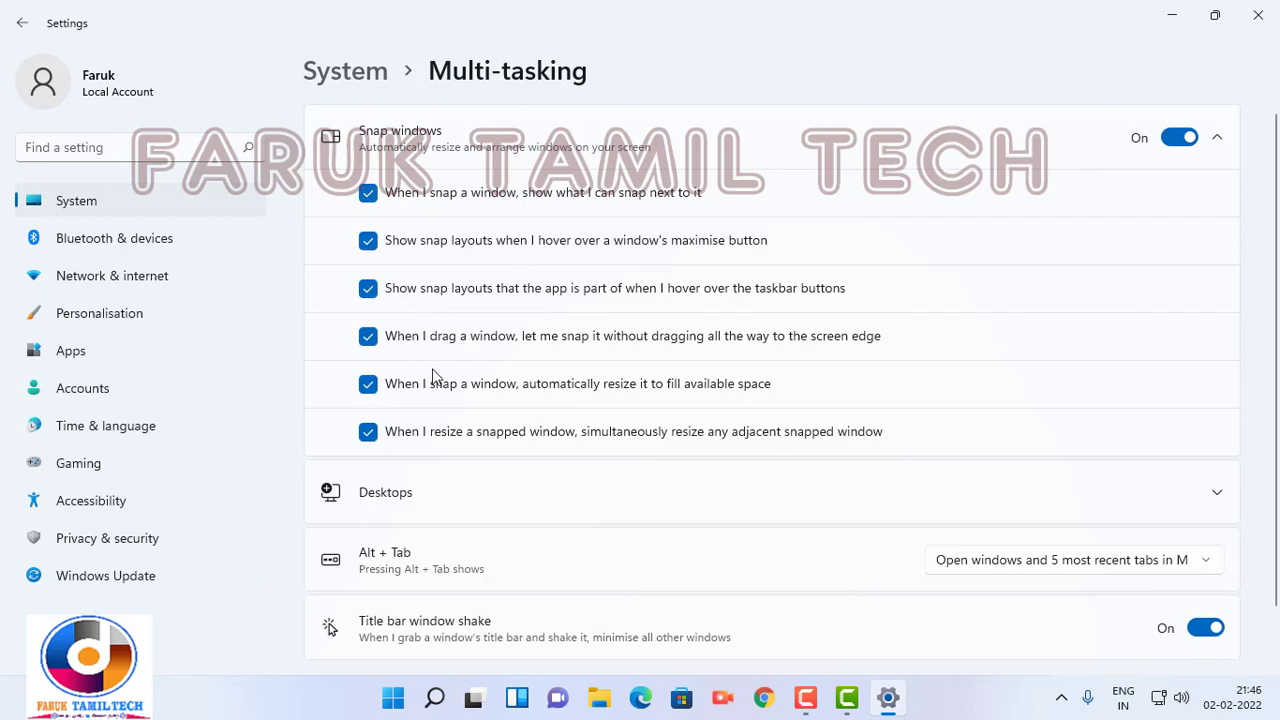
pyautogui.scroll(-2, 484, 474)
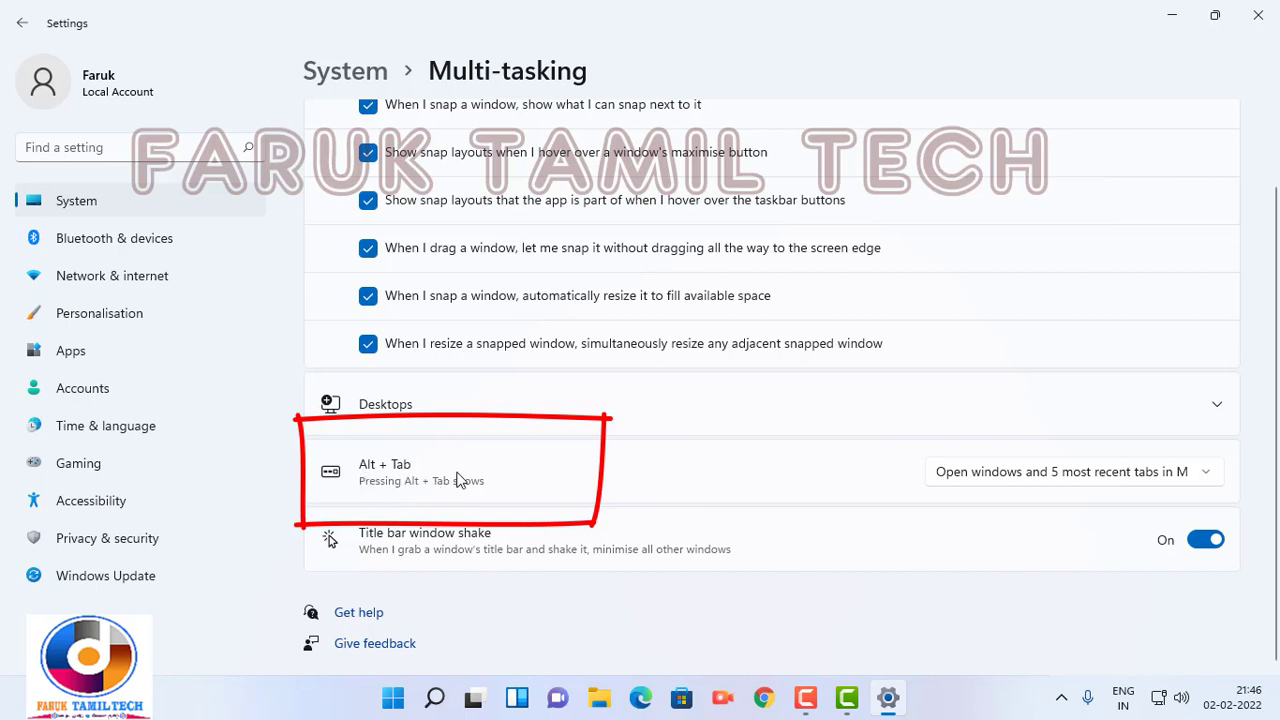
# - Preview the open windows in the Alt + Tab switcher, return to Settings and check the Alt + Tab display option
pyautogui.hotkey('alt', 'Tab')
pyautogui.hotkey('alt', 'Tab')
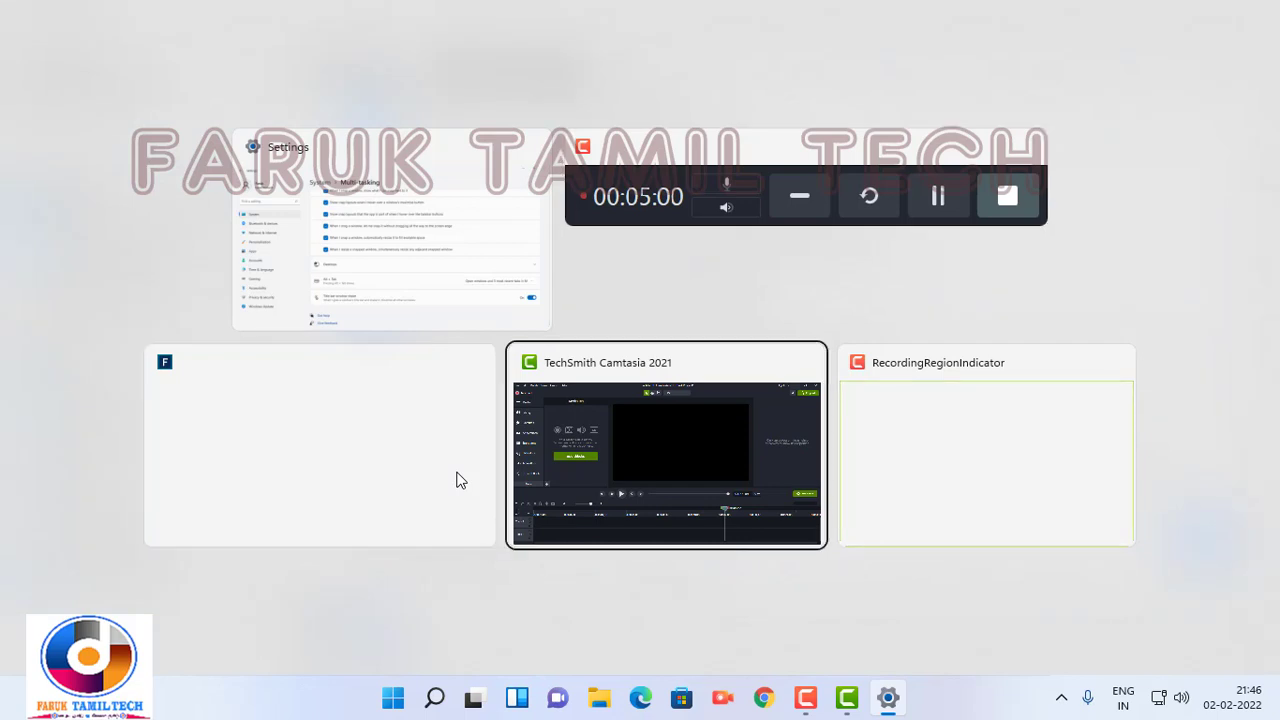
pyautogui.hotkey('alt', 'Tab')
pyautogui.hotkey('alt', 'Tab')
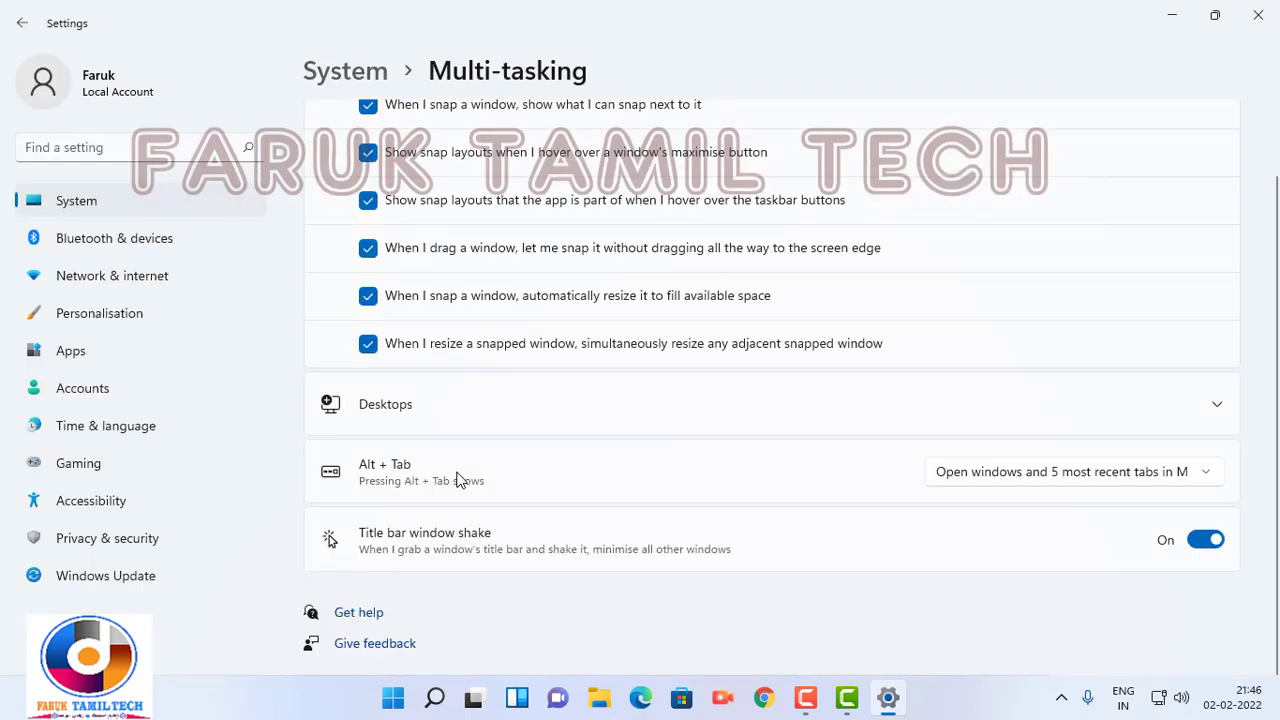
pyautogui.click(988, 481)
pyautogui.click(987, 482)
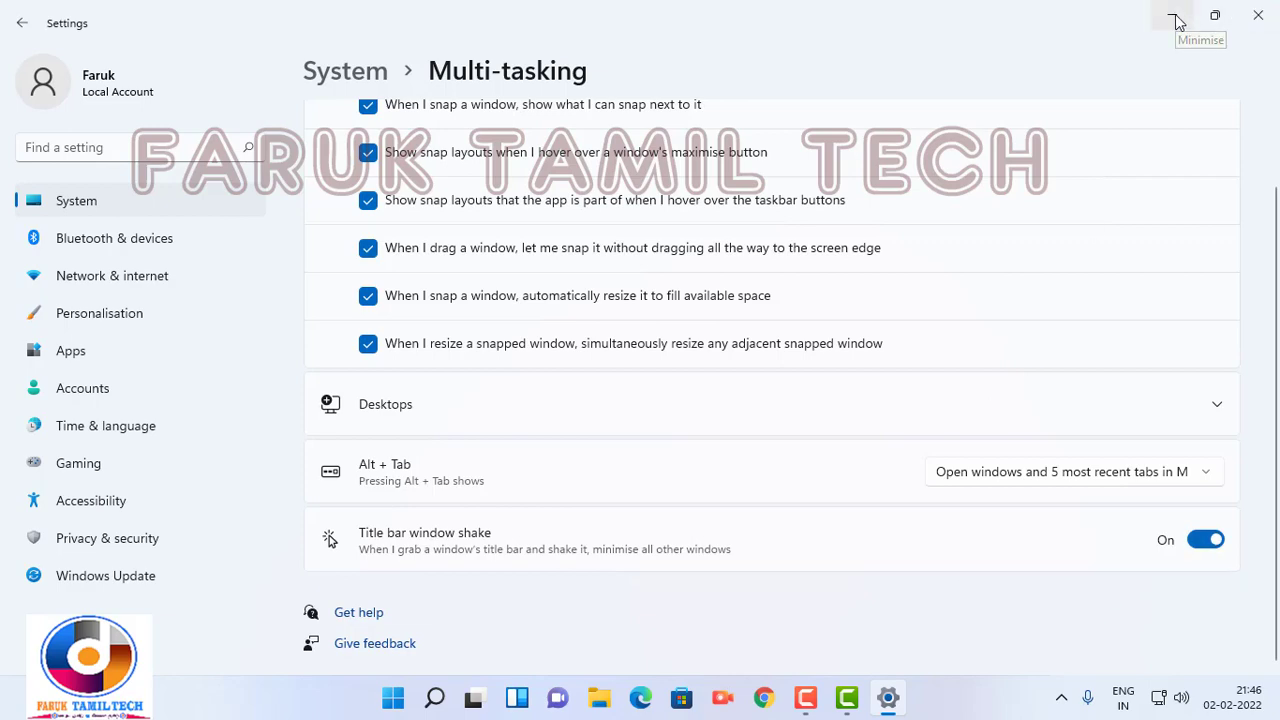
# - Restore the Settings window to a smaller size and open File Explorer
pyautogui.click(1218, 17)
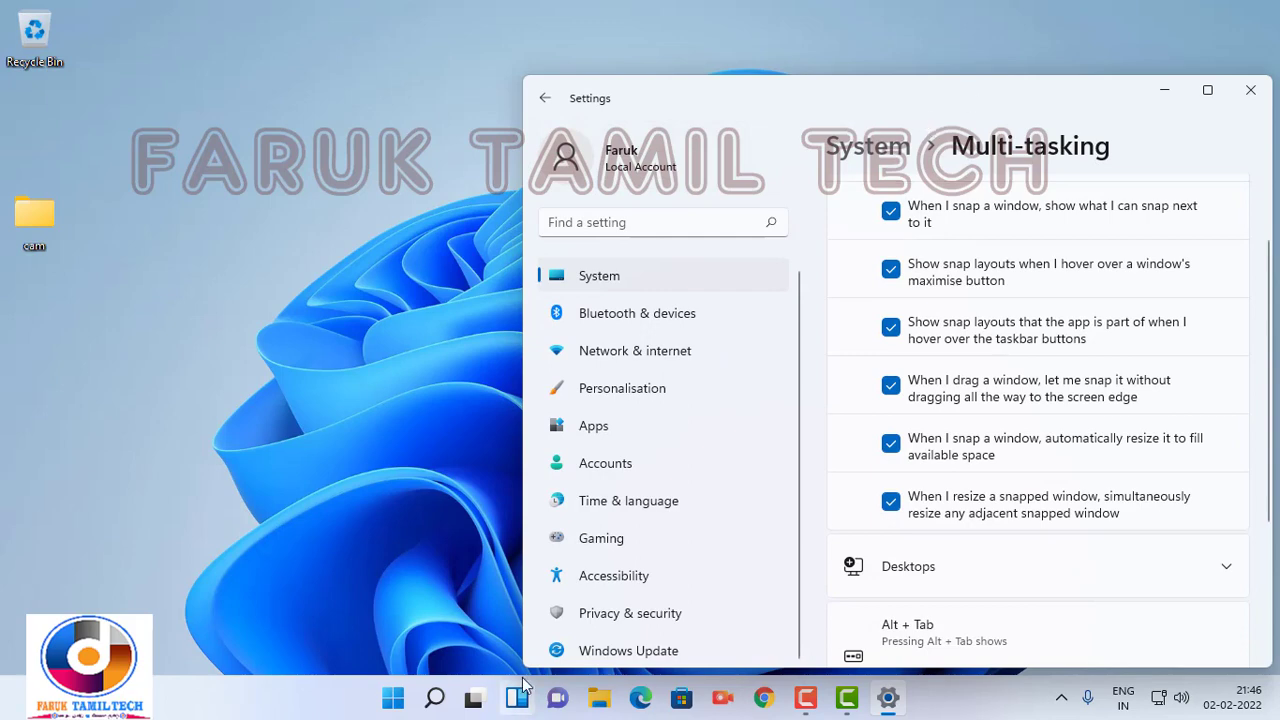
pyautogui.click(600, 700)
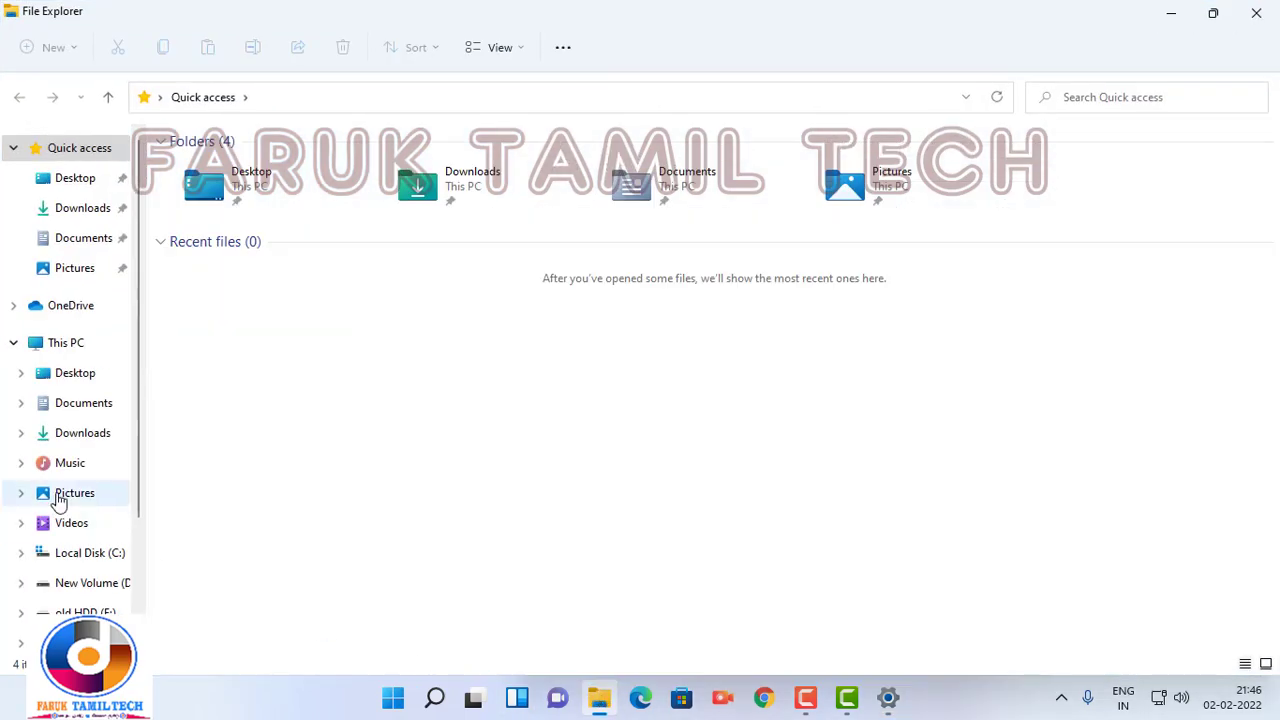
pyautogui.rightClick(140, 370)
pyautogui.click(155, 255)
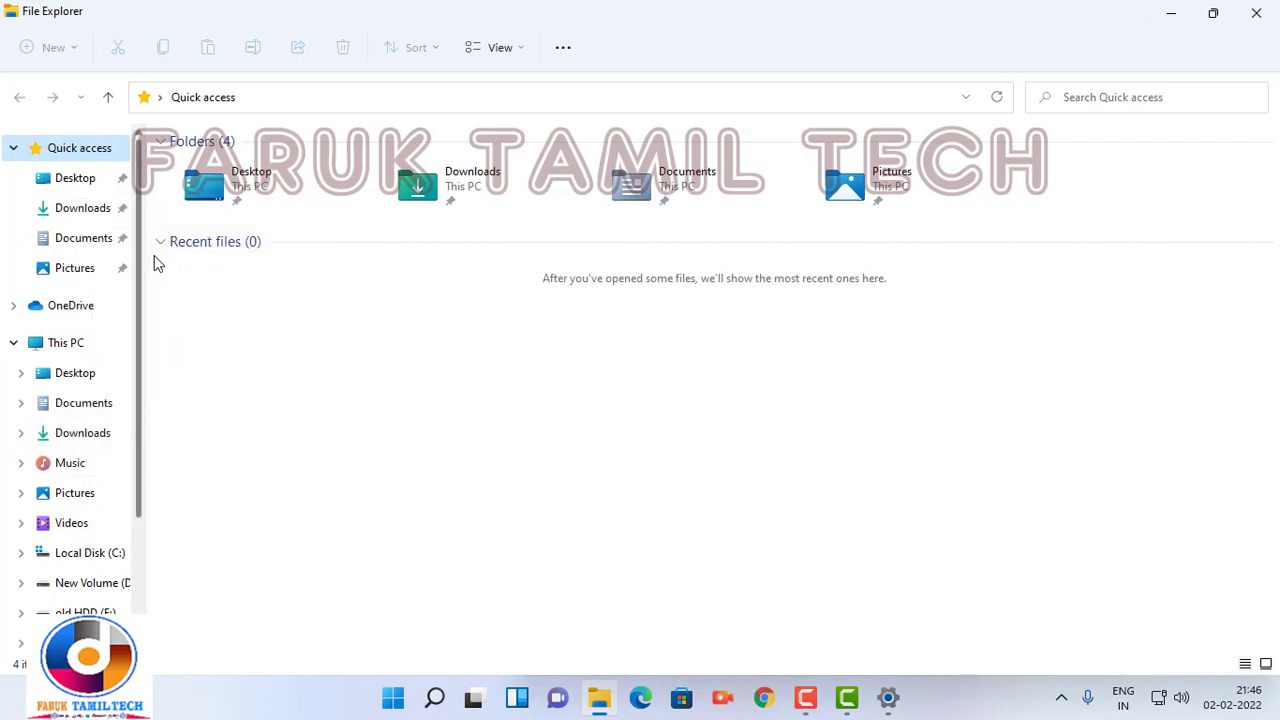
# - Clear the Quick access window out of the way and move the Downloads window by its title bar
pyautogui.click(1213, 16)
pyautogui.hotkey('alt', 'Tab')
pyautogui.click(1171, 14)
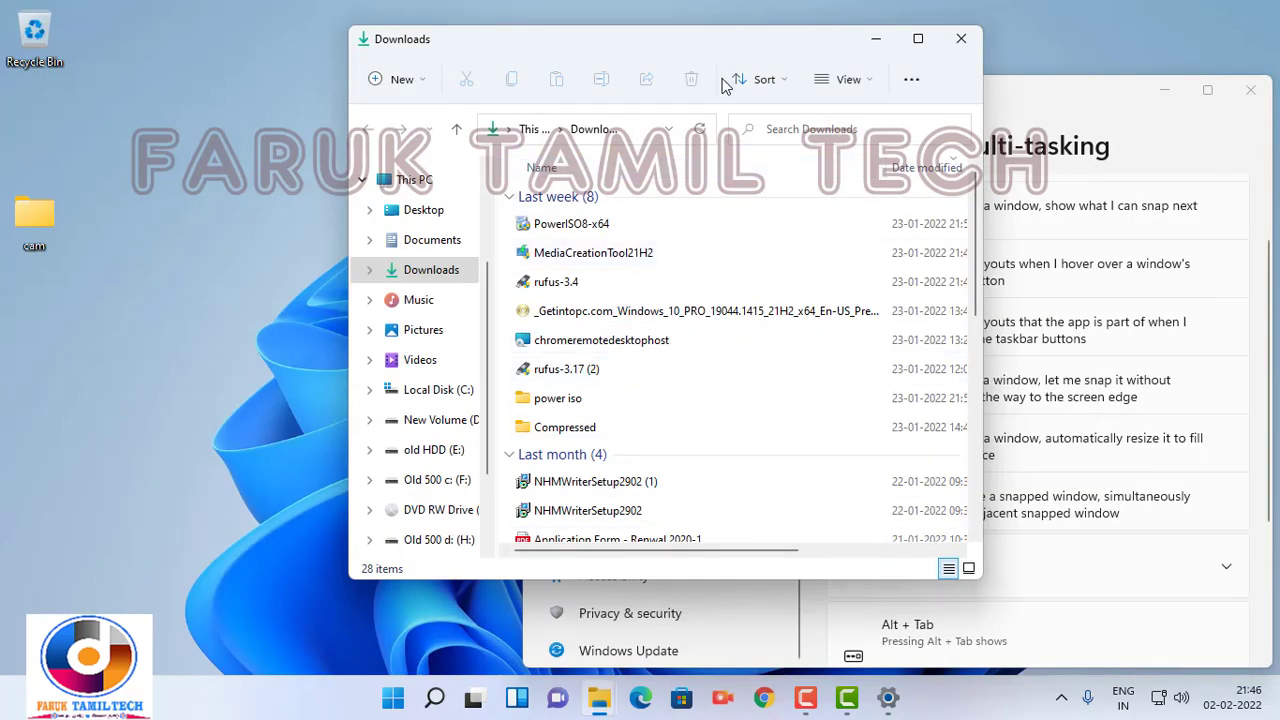
pyautogui.click(747, 253)
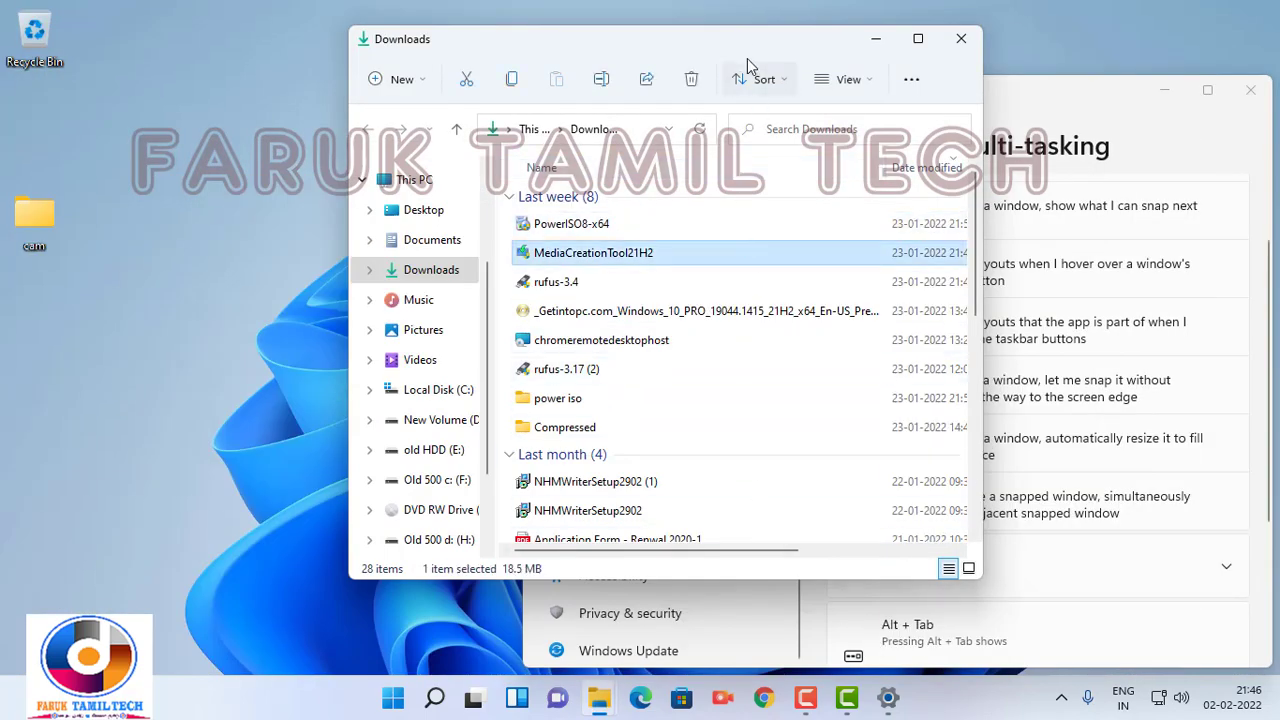
pyautogui.moveTo(747, 43); pyautogui.dragTo(669, 106)
# - Switch back to the Settings window, locate the Title bar window shake option and maximise the window
pyautogui.hotkey('alt', 'Tab')
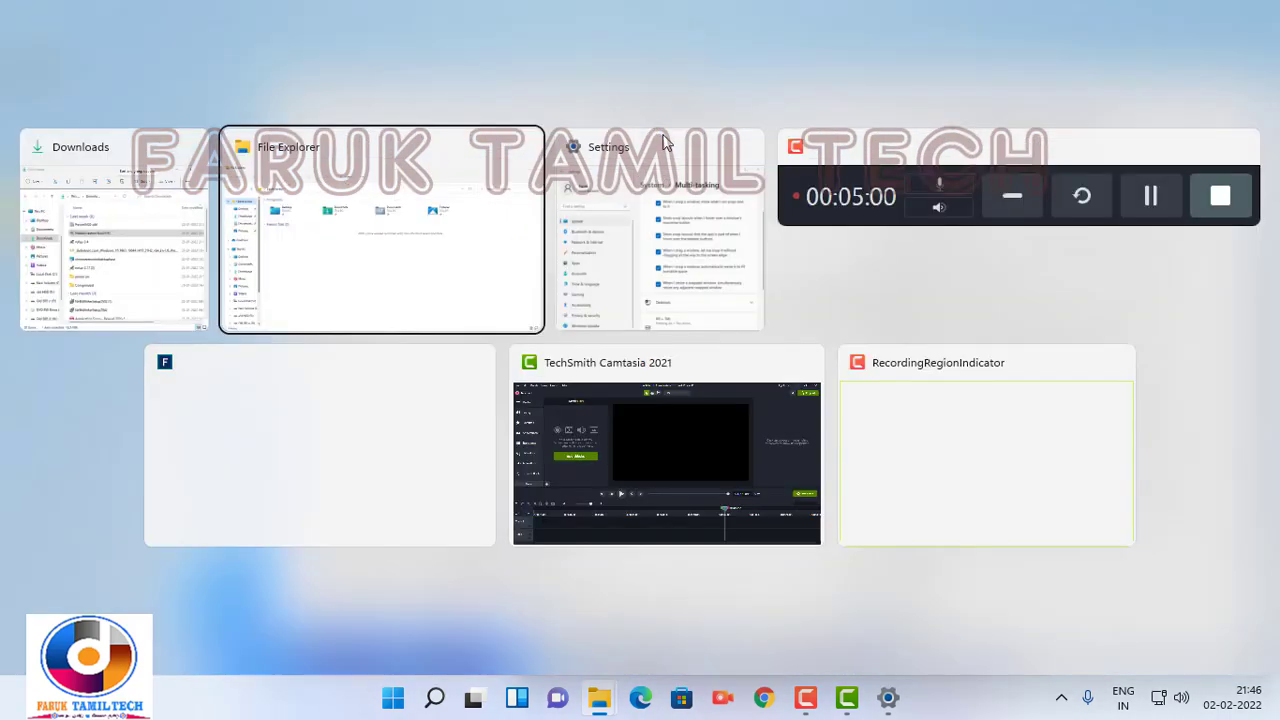
pyautogui.click(668, 204)
pyautogui.scroll(-3, 908, 538)
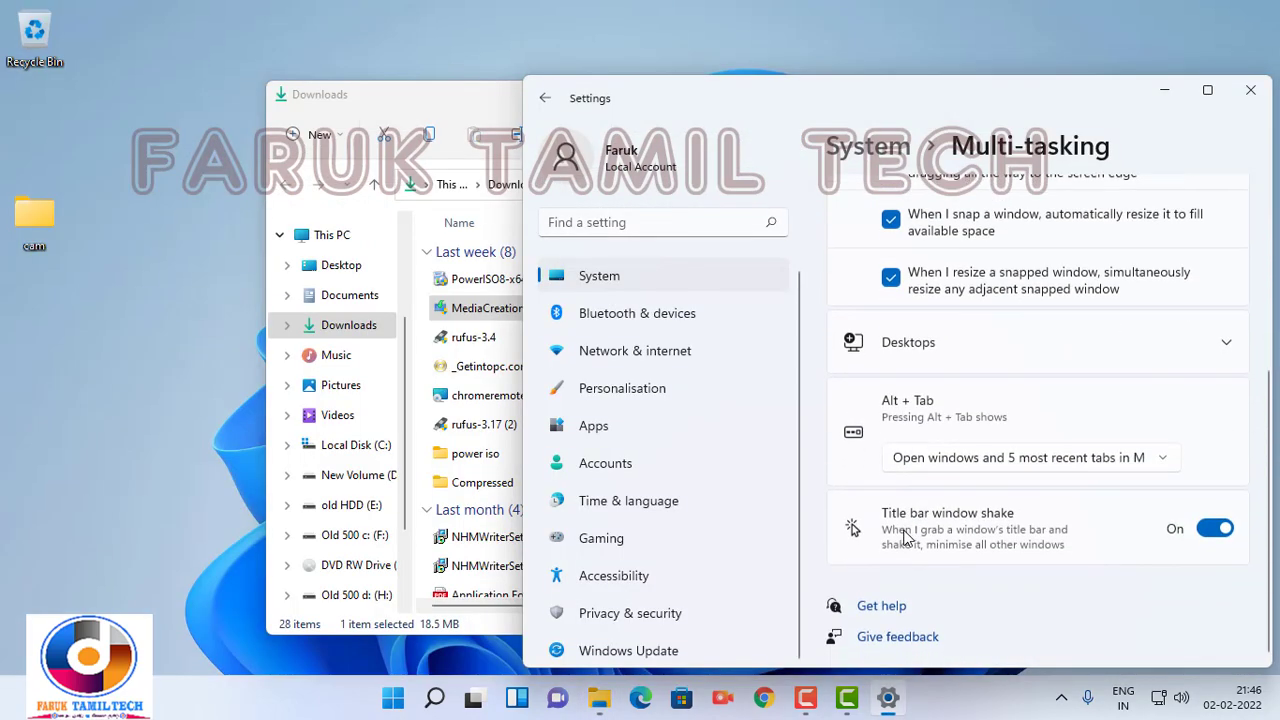
pyautogui.click(1207, 90)
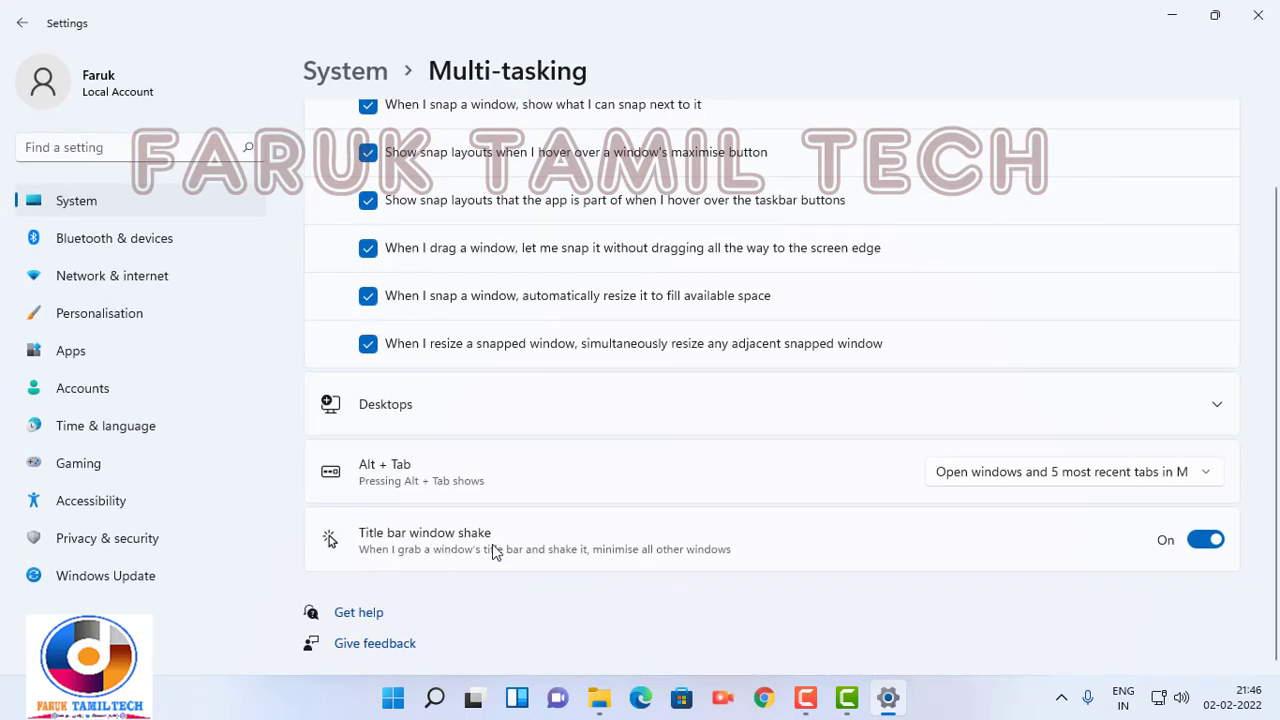
# - Toggle Title bar window shake off and back on
pyautogui.click(1207, 540)
pyautogui.click(1205, 541)
pyautogui.scroll(1, 1205, 545)
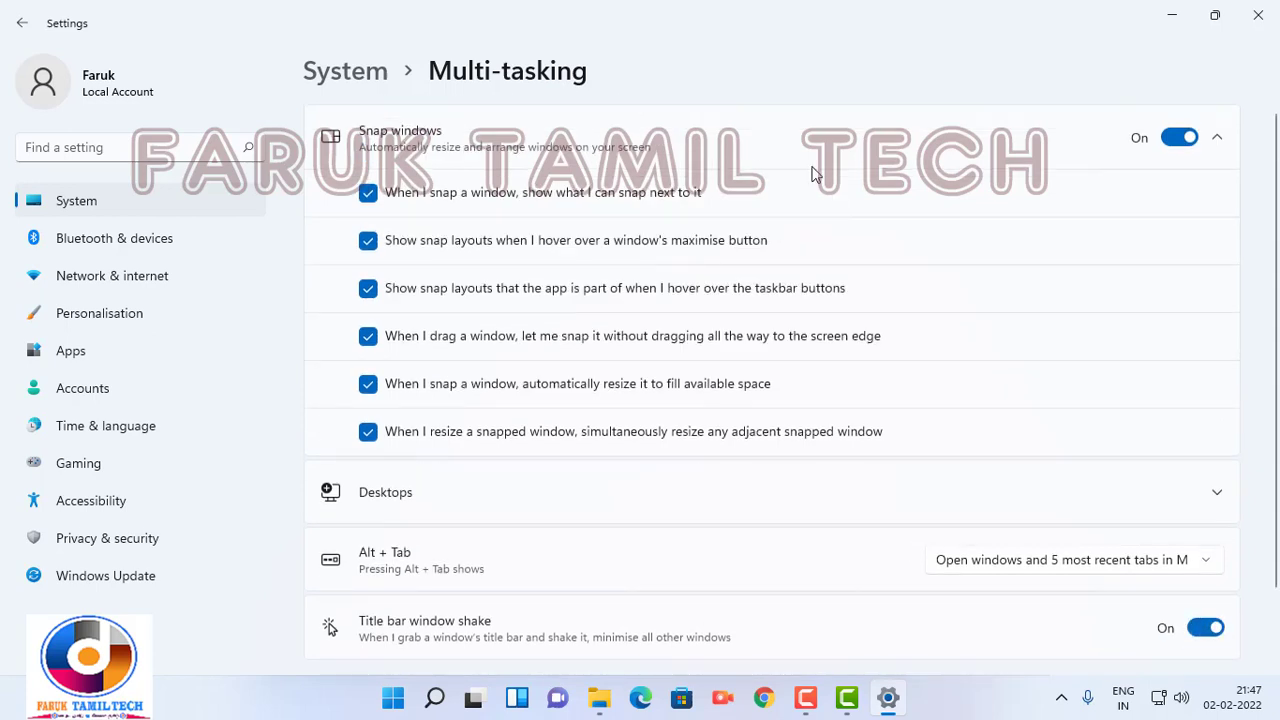
# - Return to the System page and open the Activation settings
pyautogui.click(66, 207)
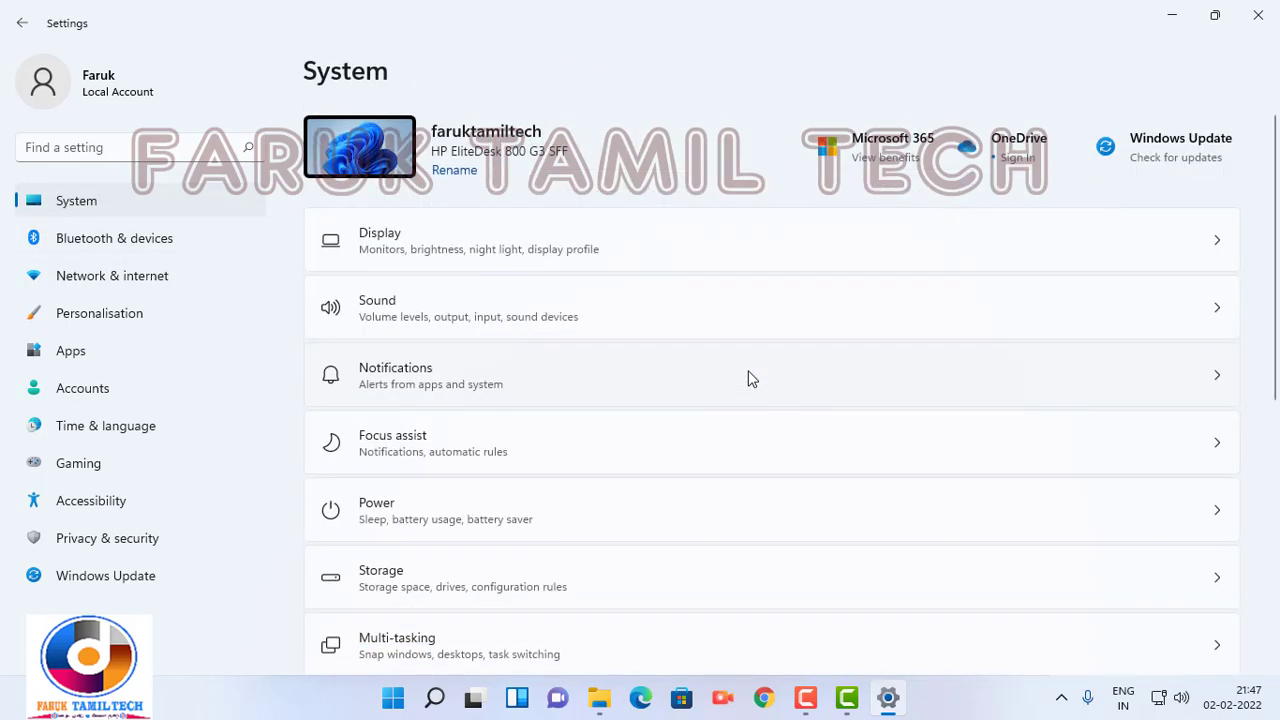
pyautogui.scroll(-2, 752, 378)
pyautogui.scroll(-2, 752, 378)
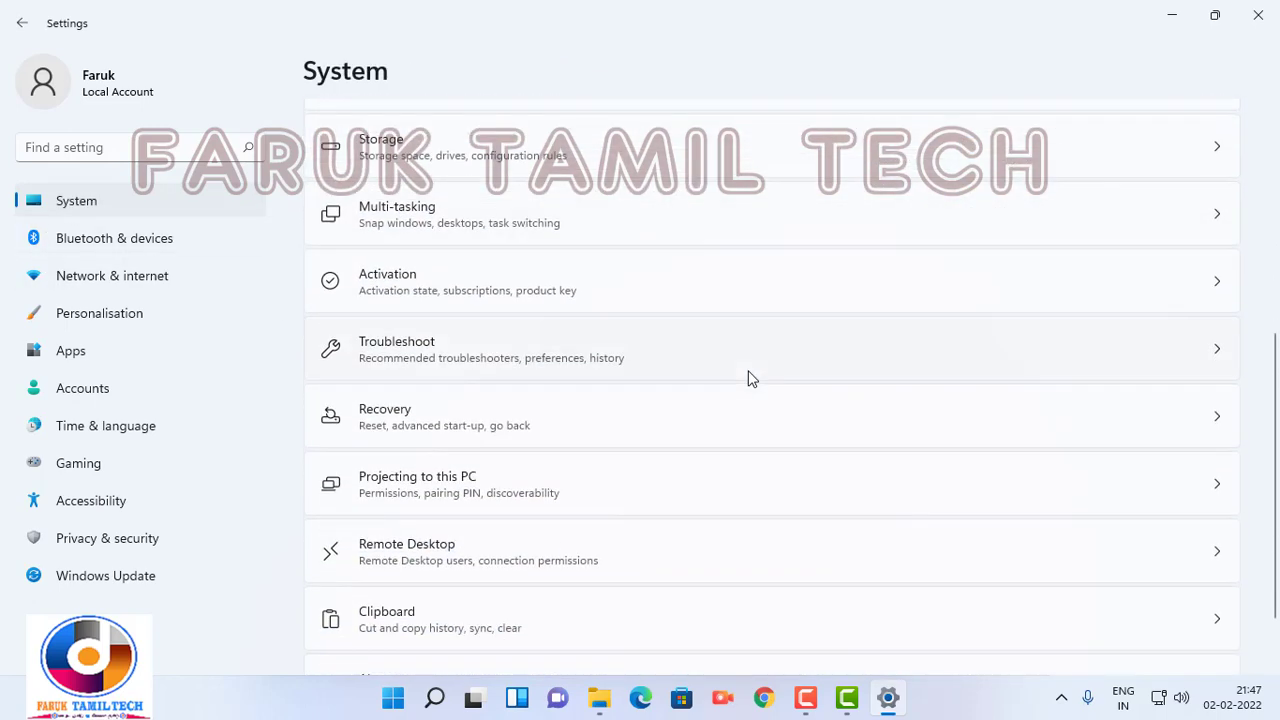
pyautogui.click(398, 290)
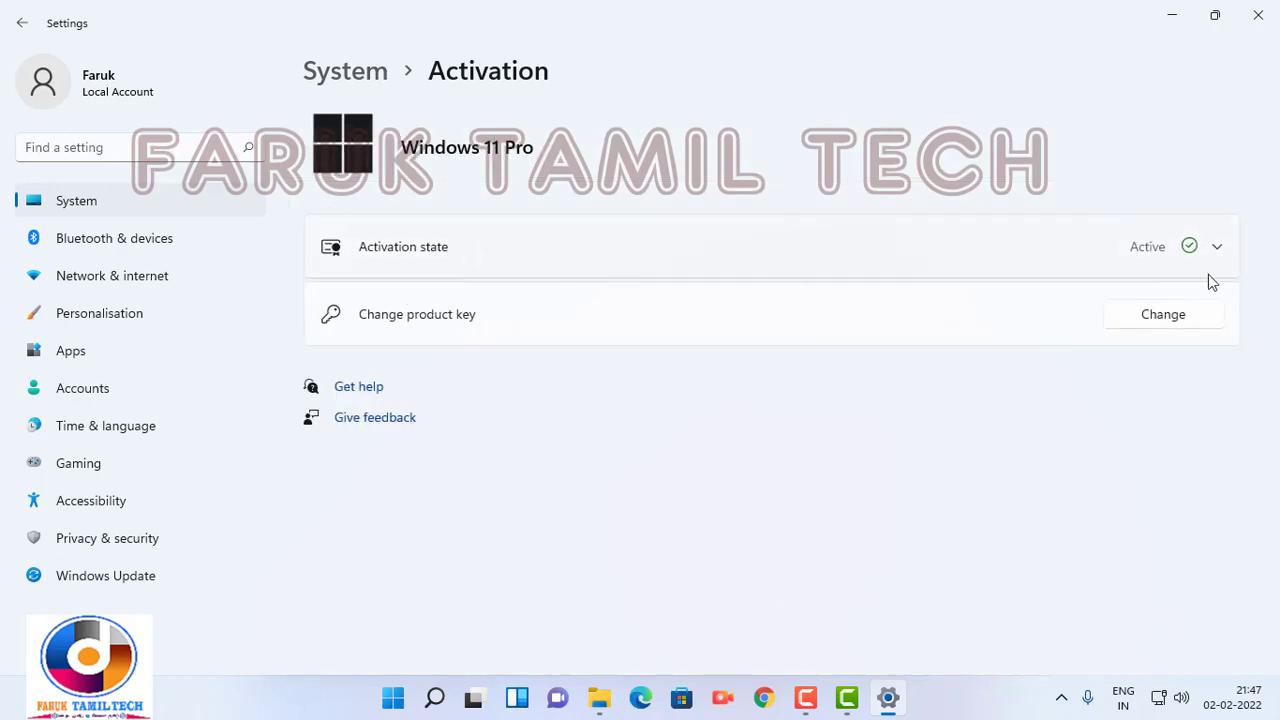
# - Check the activation state details, and open the product key change dialog and cancel it
pyautogui.click(1220, 248)
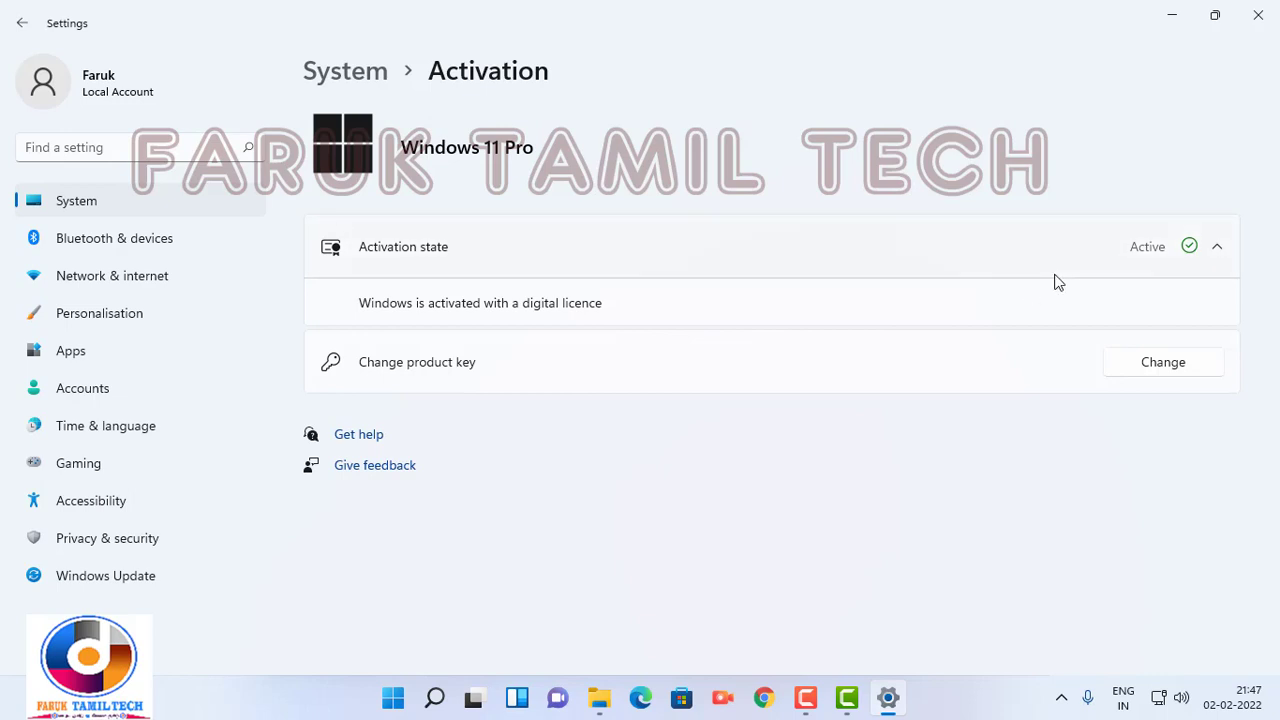
pyautogui.click(1220, 249)
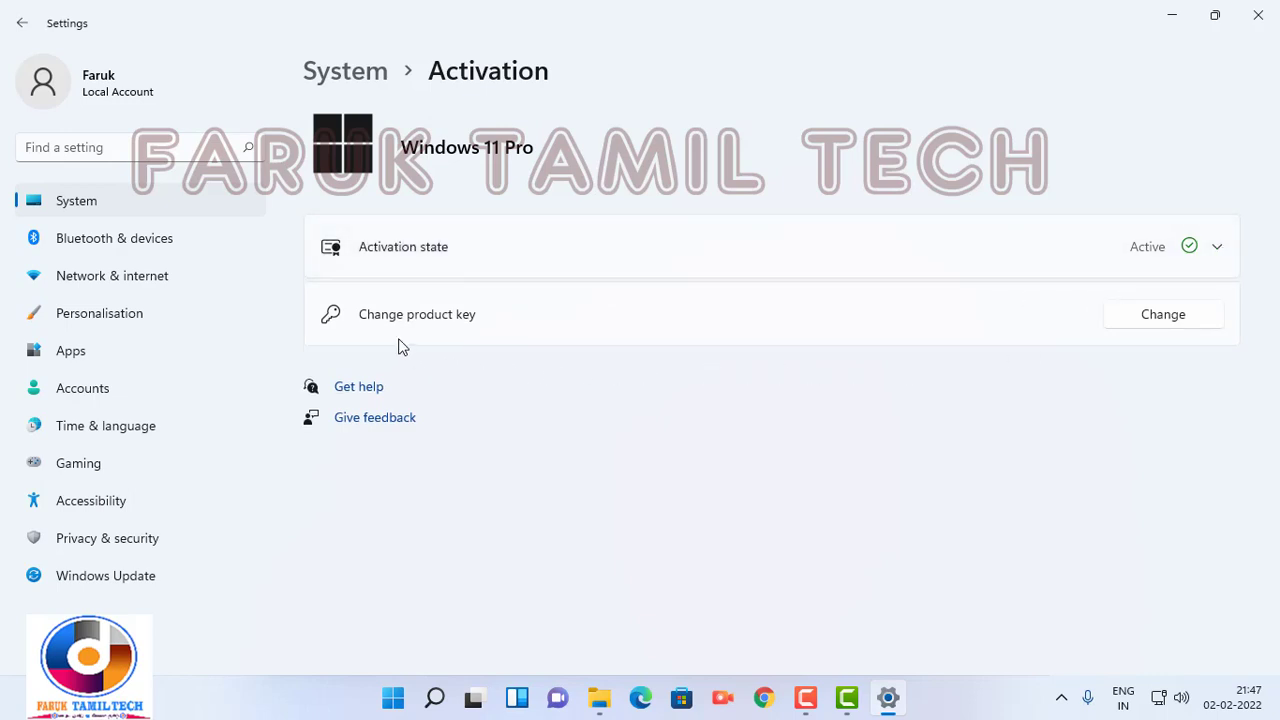
pyautogui.click(1165, 318)
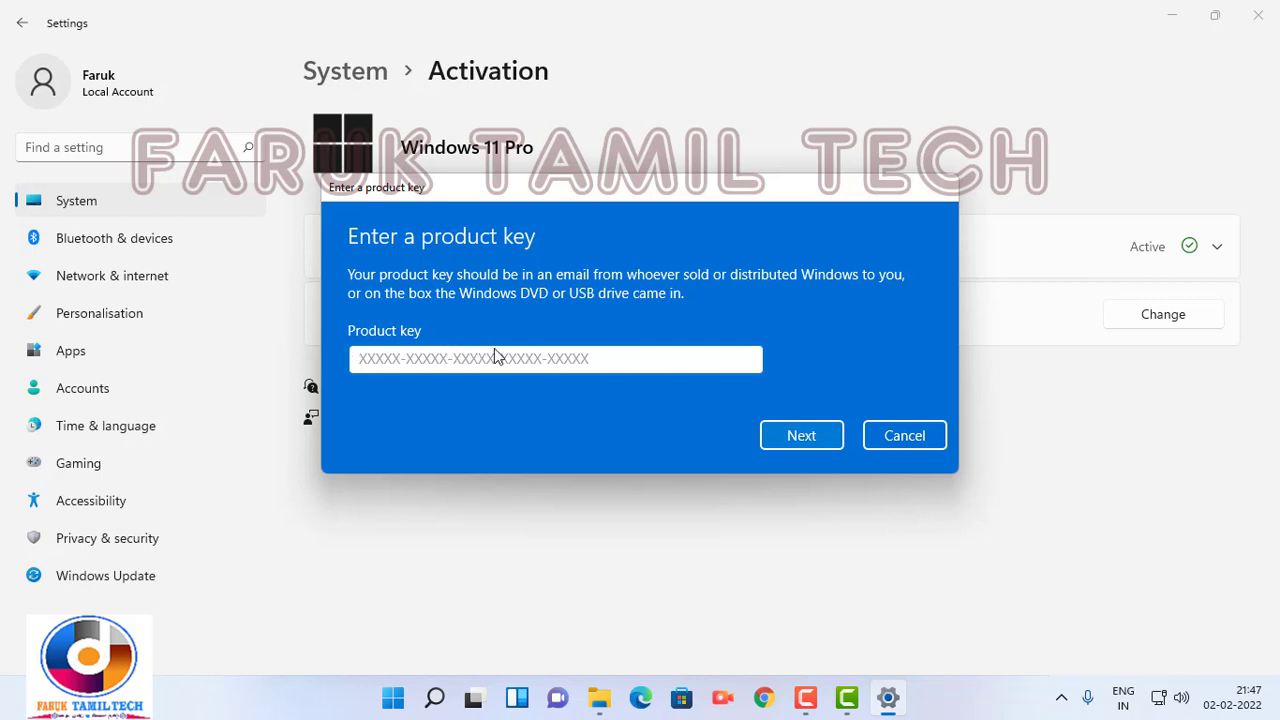
pyautogui.click(904, 436)
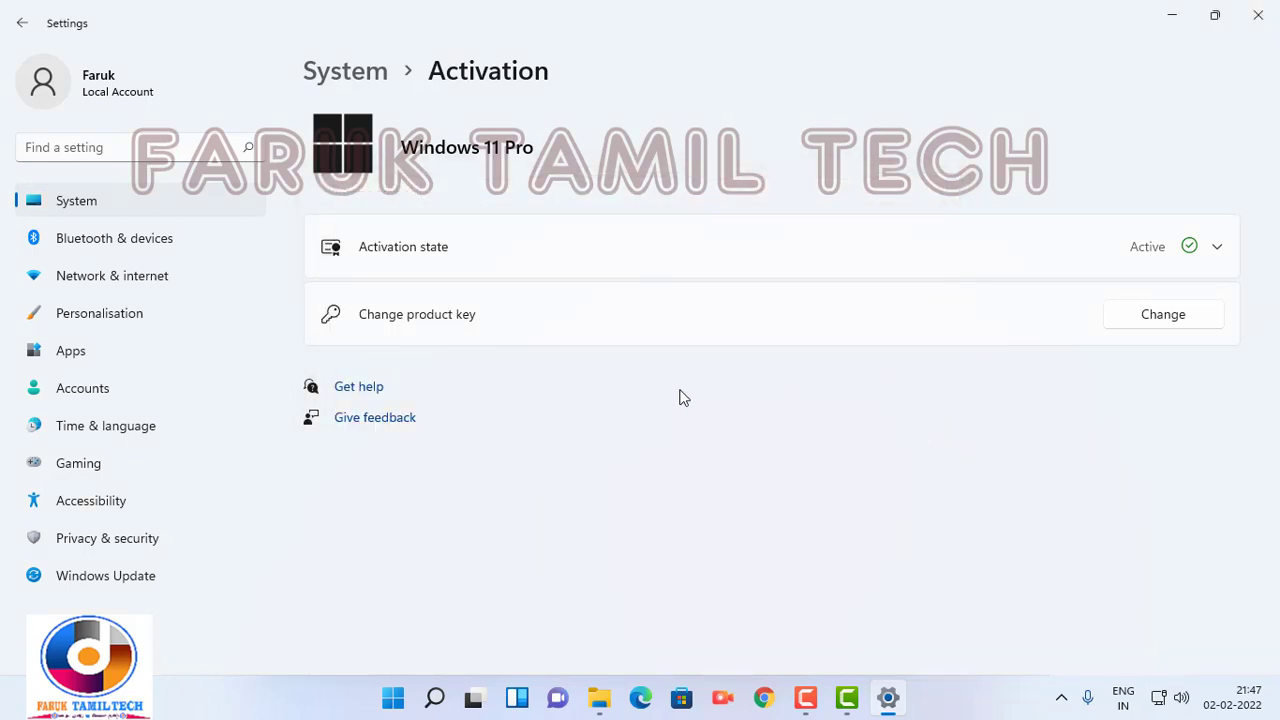
# - Open the Troubleshoot settings from the System page, view the Recommended troubleshooter history and go back
pyautogui.click(72, 215)
pyautogui.scroll(-6, 580, 495)
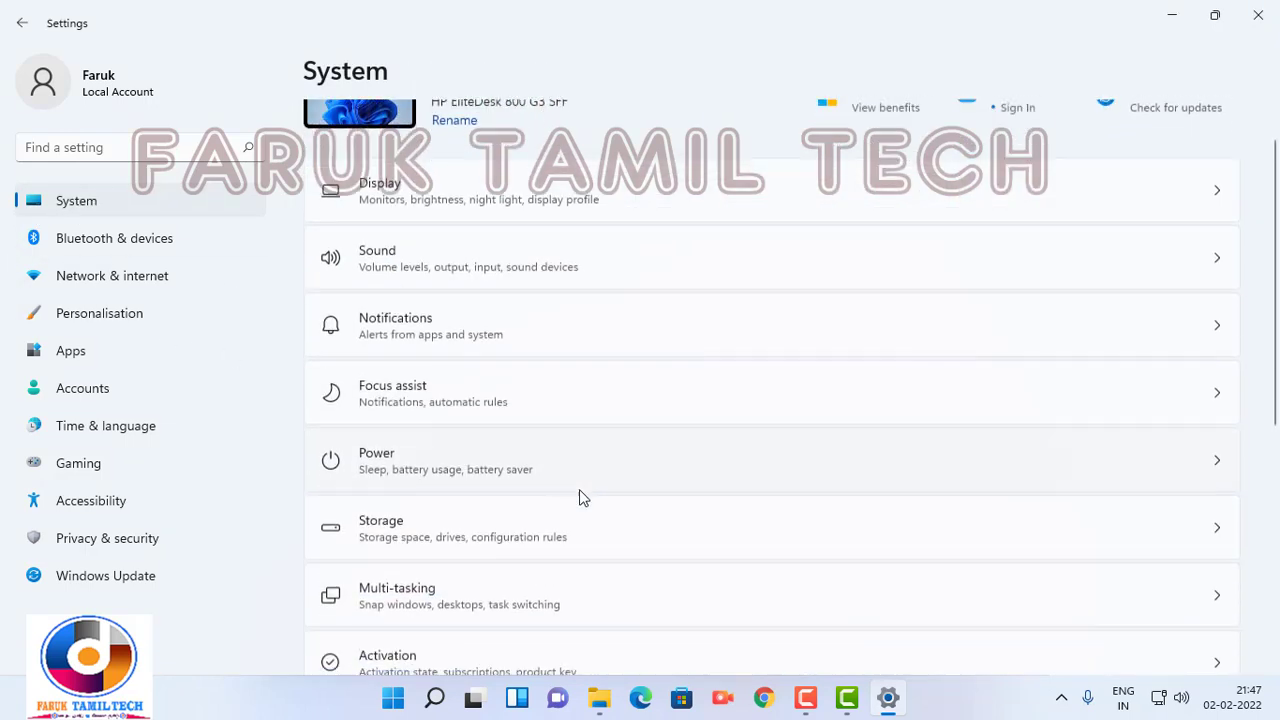
pyautogui.scroll(-3, 580, 497)
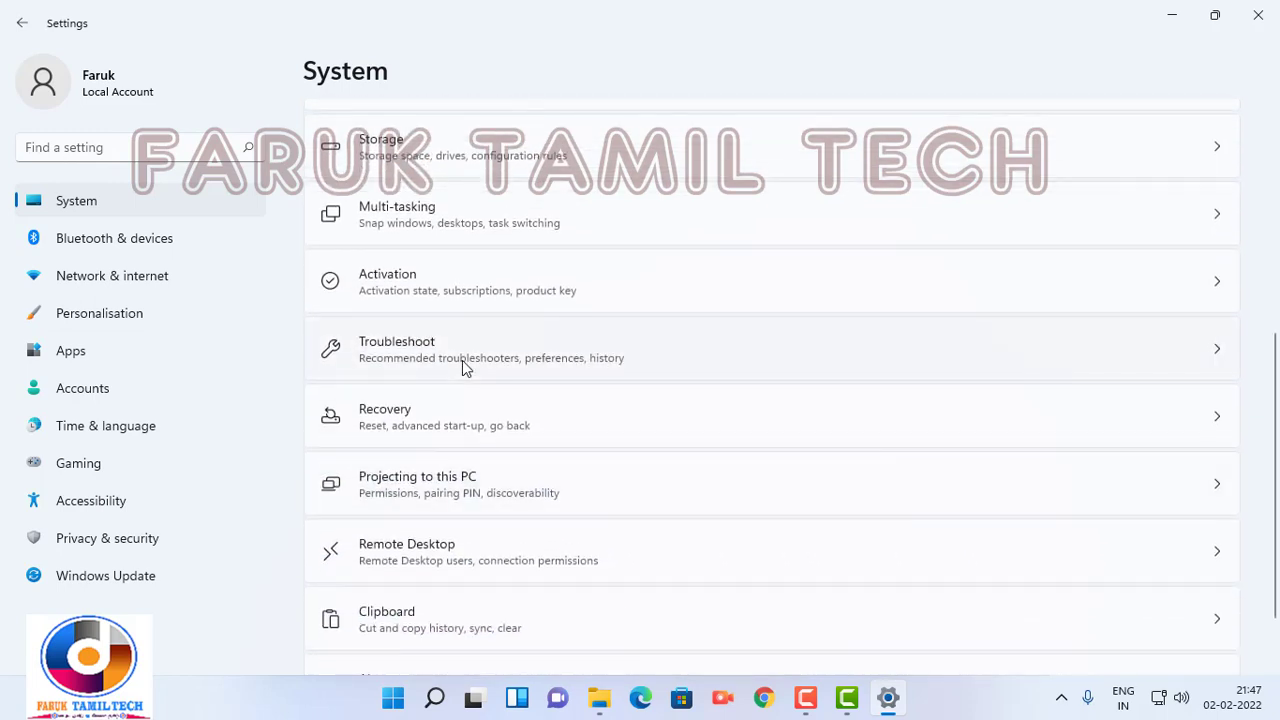
pyautogui.click(462, 366)
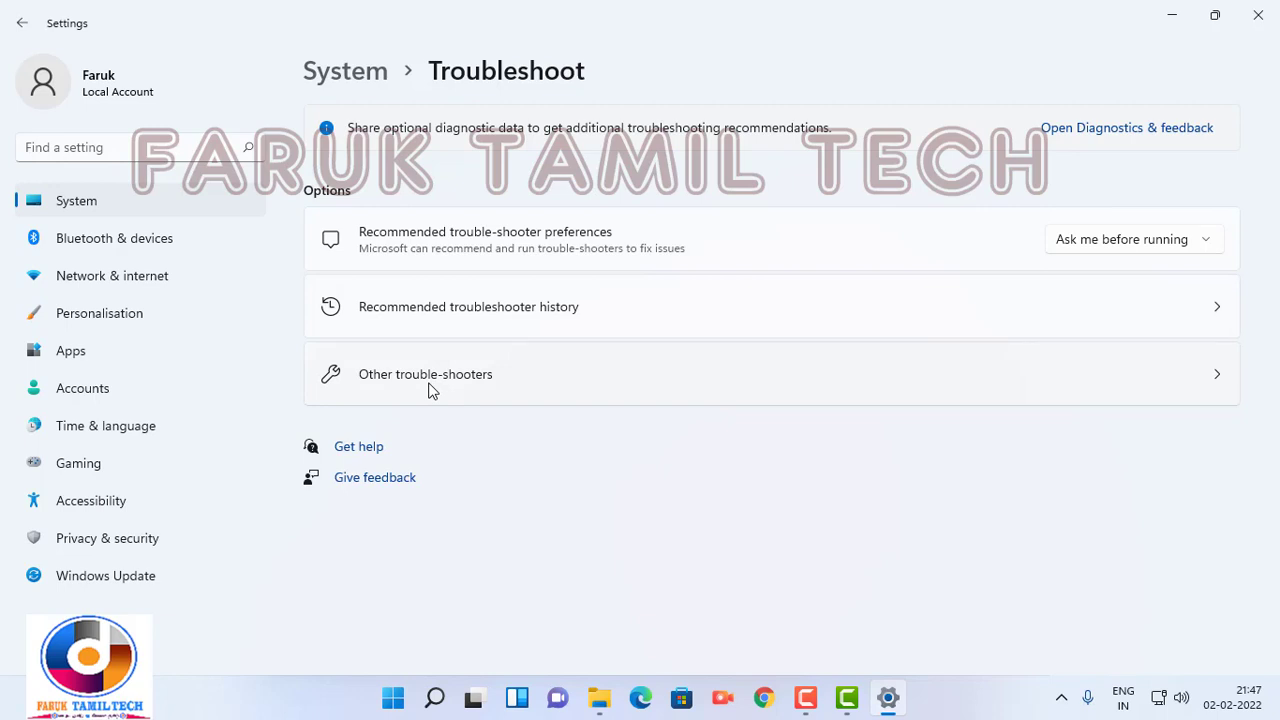
pyautogui.click(689, 306)
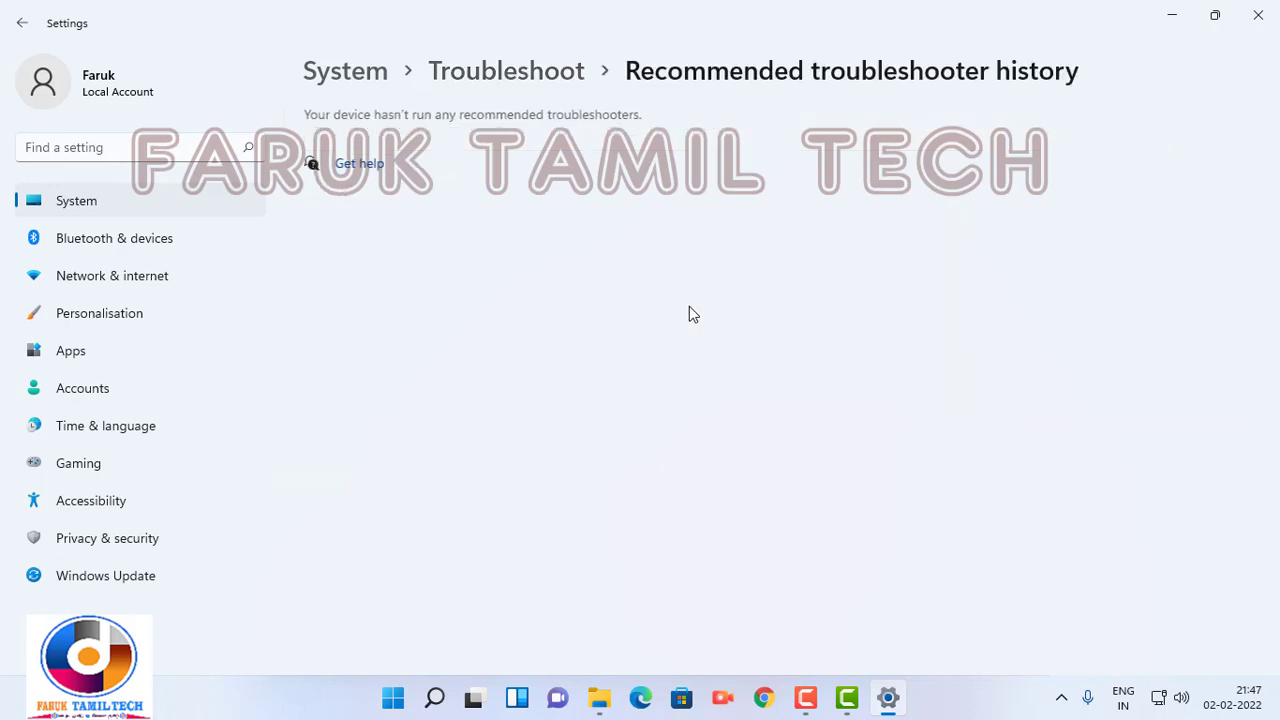
pyautogui.click(22, 22)
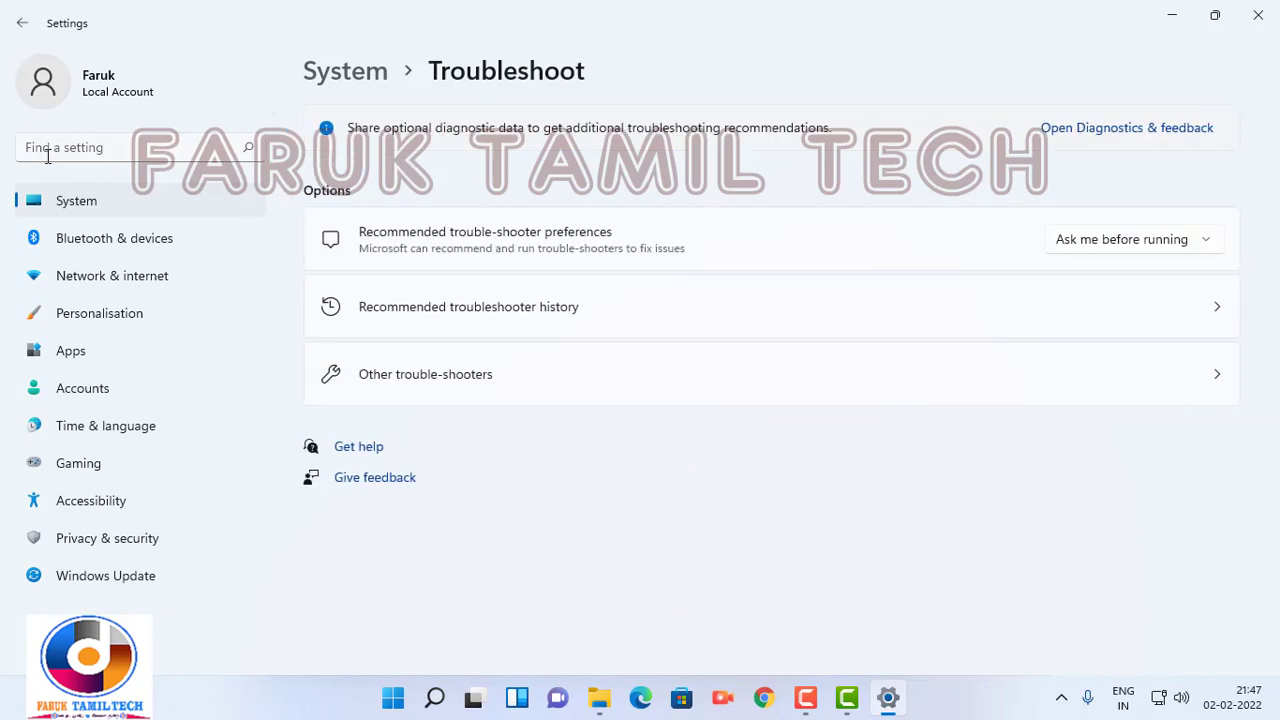
# - Open the Recovery settings from the System page, look at Fix problems without resetting your PC, and go back
pyautogui.click(59, 208)
pyautogui.scroll(-6, 716, 493)
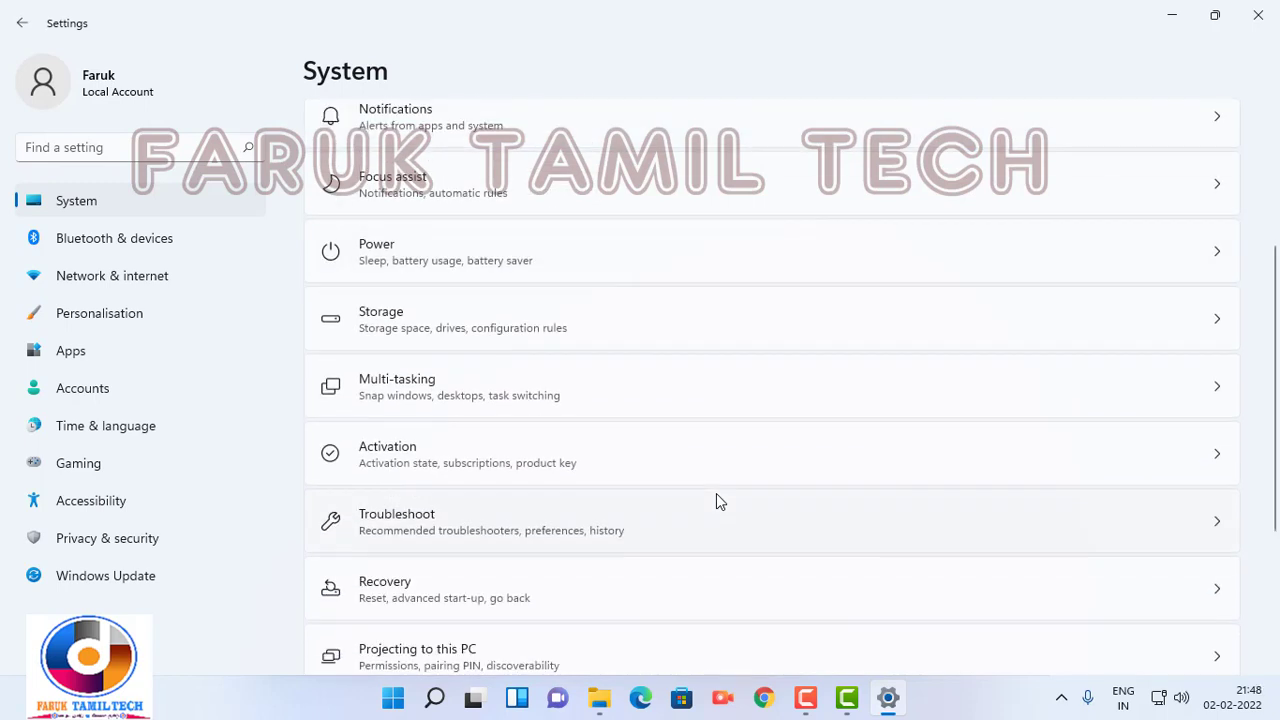
pyautogui.scroll(-1, 716, 500)
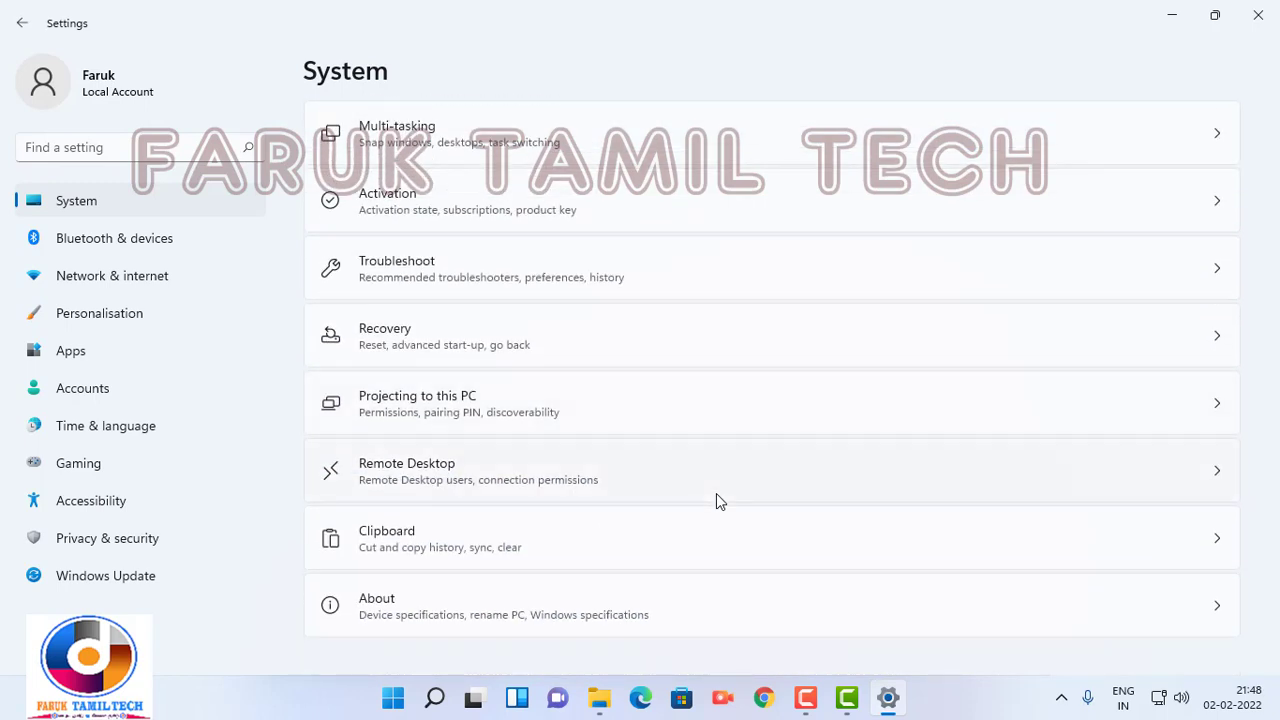
pyautogui.click(418, 346)
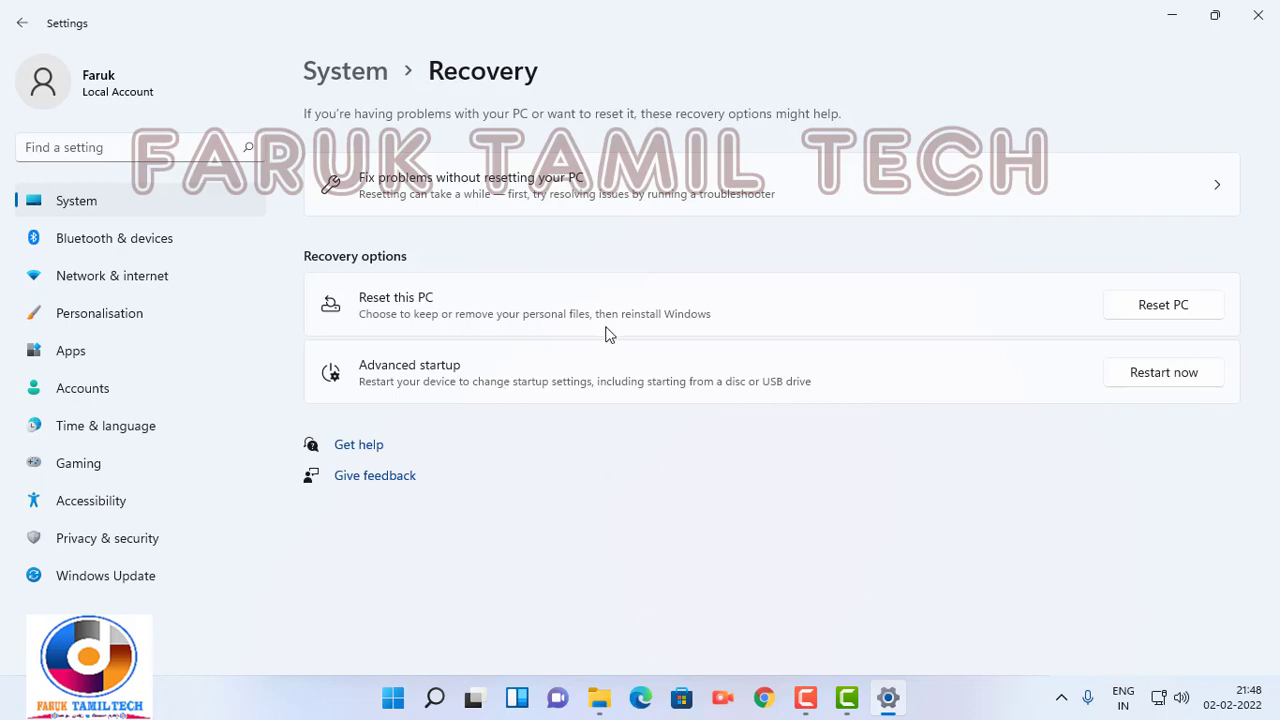
pyautogui.click(859, 203)
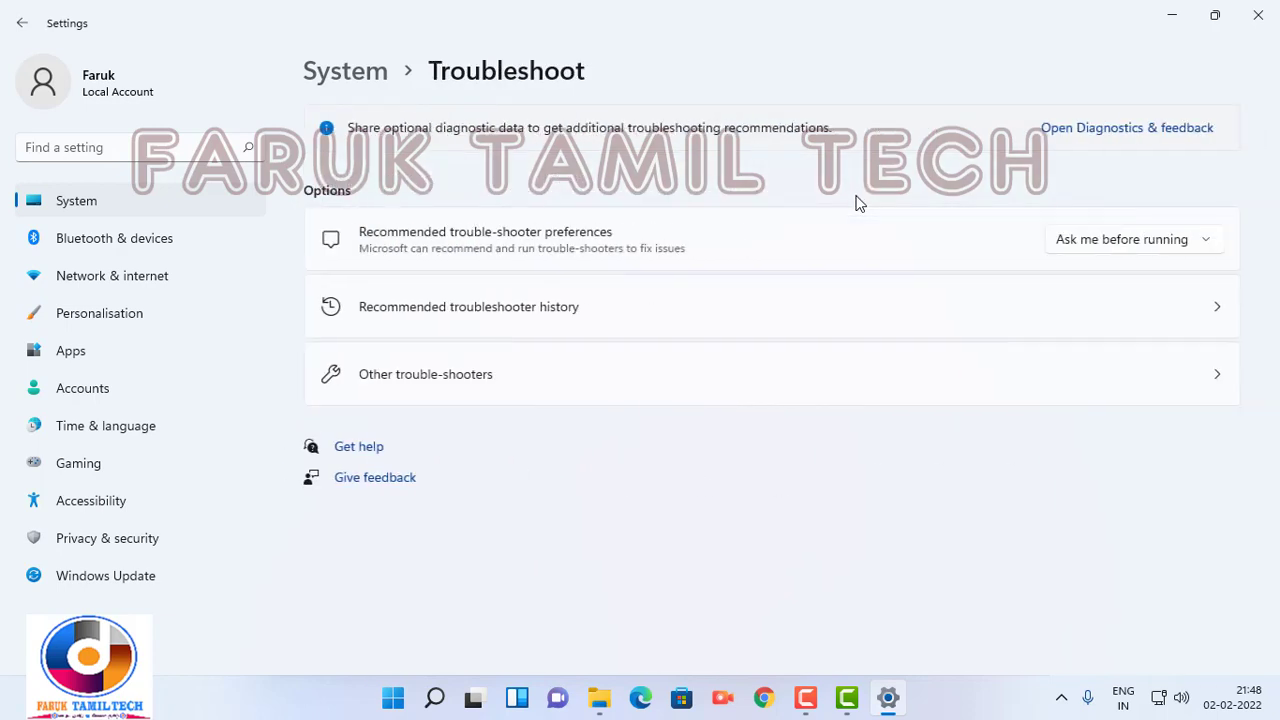
pyautogui.click(19, 27)
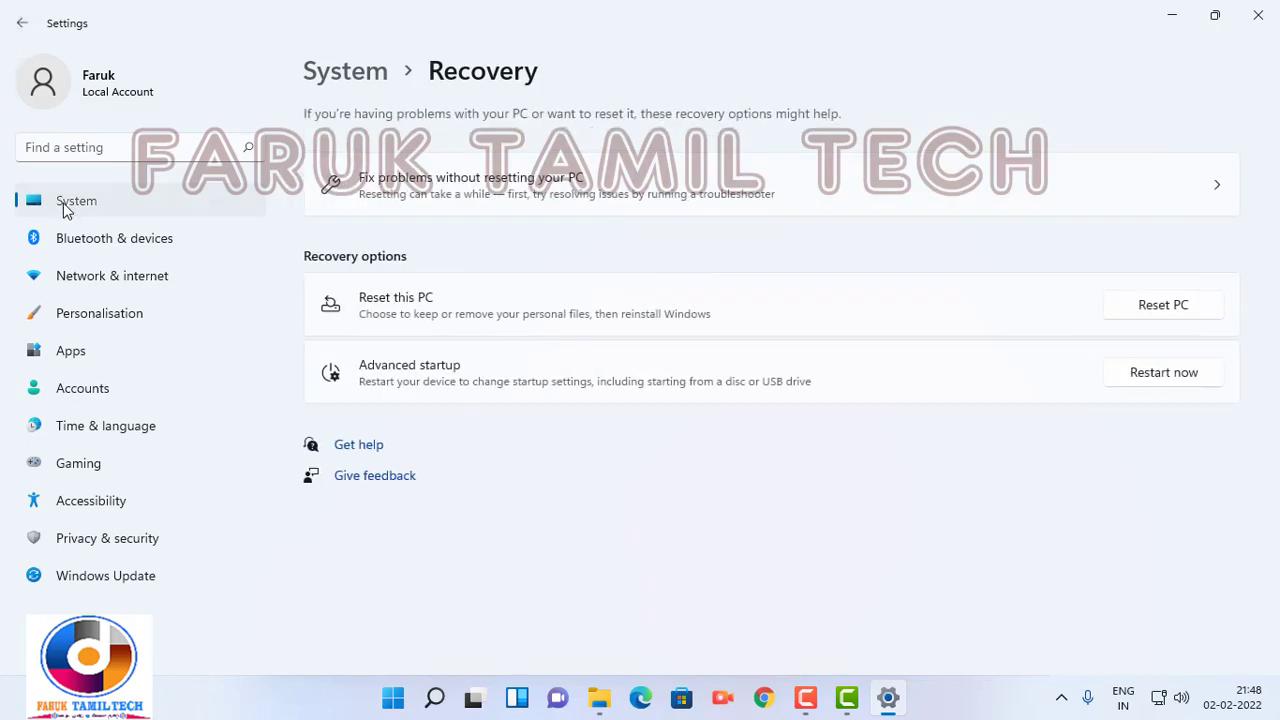
# - Return to the System page and open the Projecting to this PC settings
pyautogui.click(63, 207)
pyautogui.scroll(-4, 460, 446)
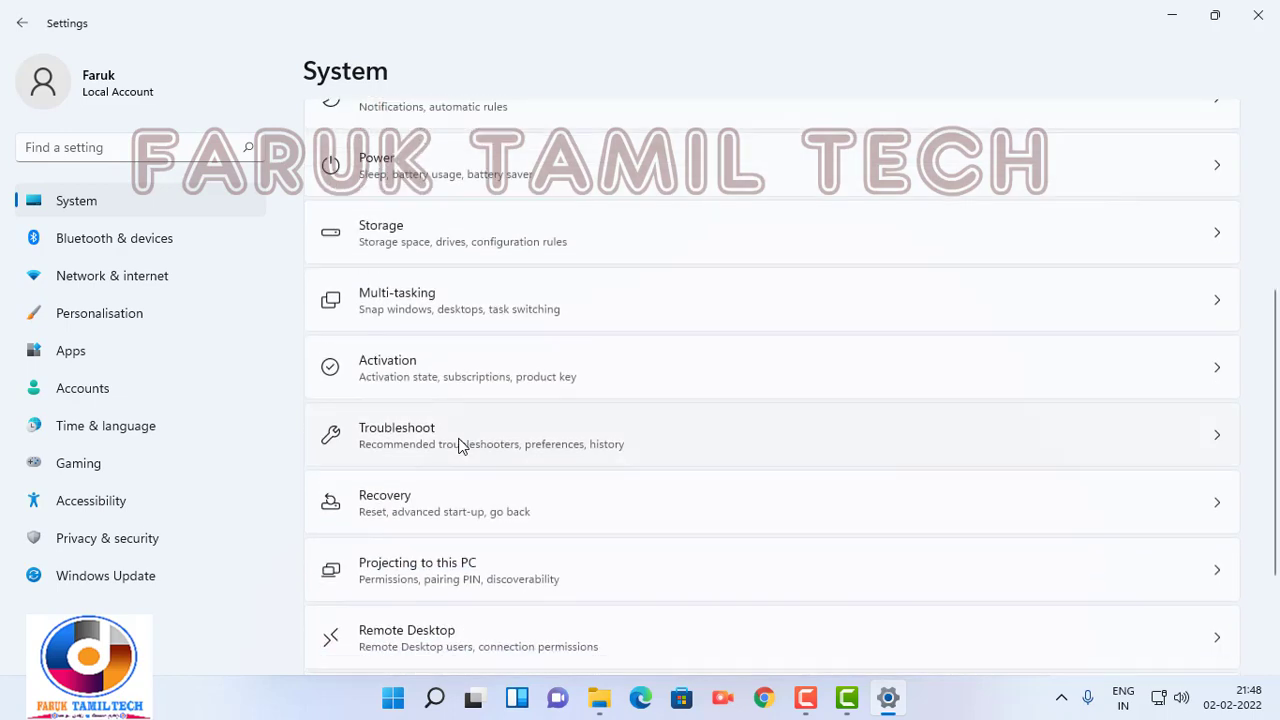
pyautogui.scroll(-2, 460, 446)
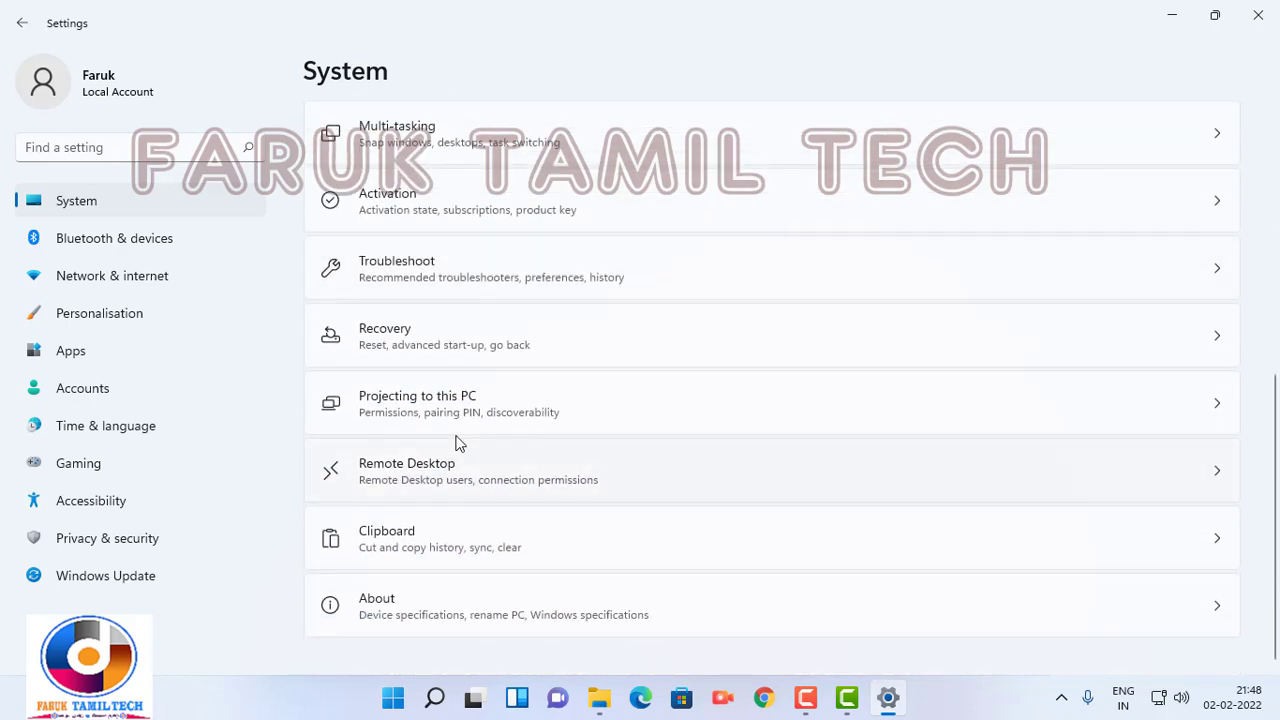
pyautogui.click(424, 410)
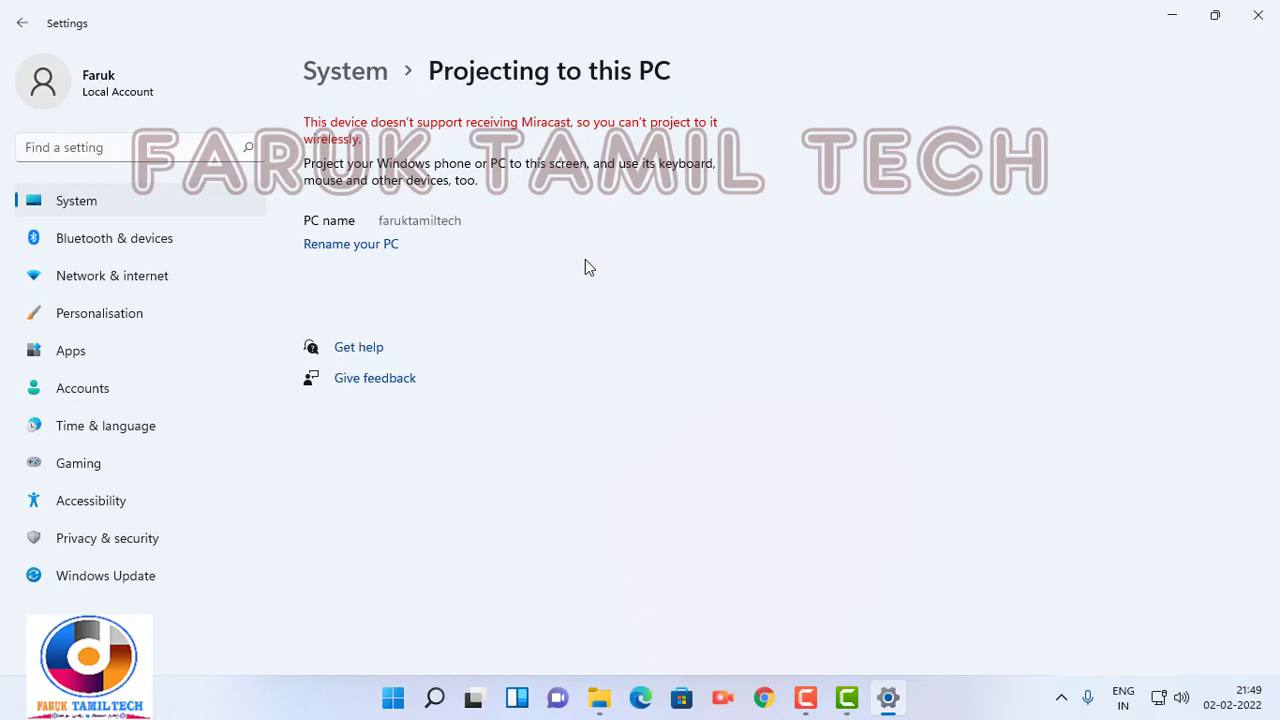
# - Open the Remote Desktop settings from the System page and enable Remote Desktop, confirming the request
pyautogui.click(62, 203)
pyautogui.scroll(-5, 740, 529)
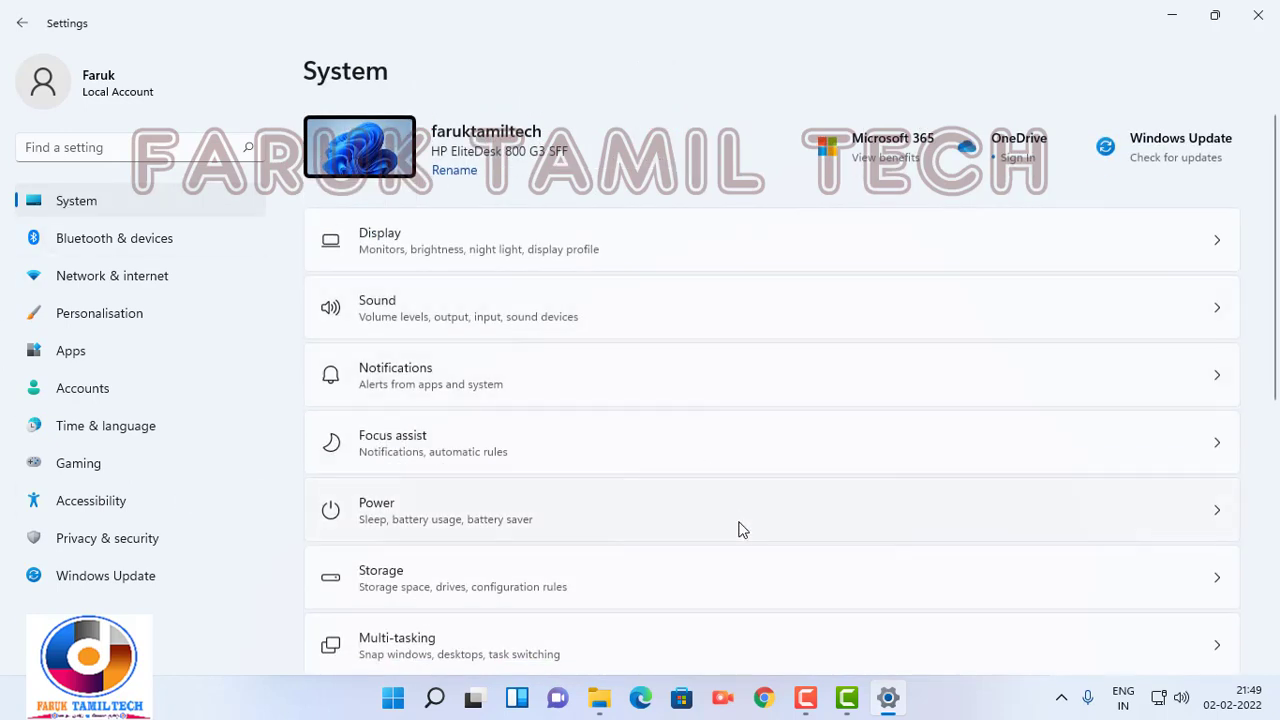
pyautogui.scroll(-3, 740, 529)
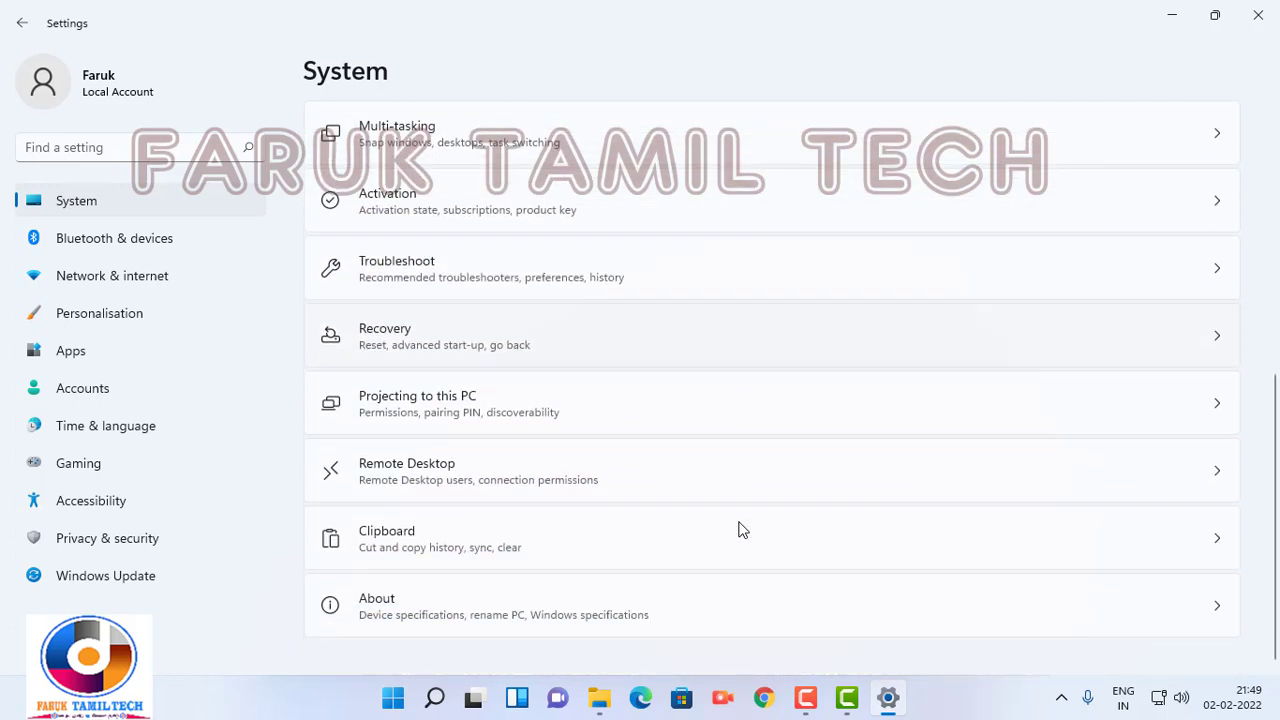
pyautogui.click(403, 482)
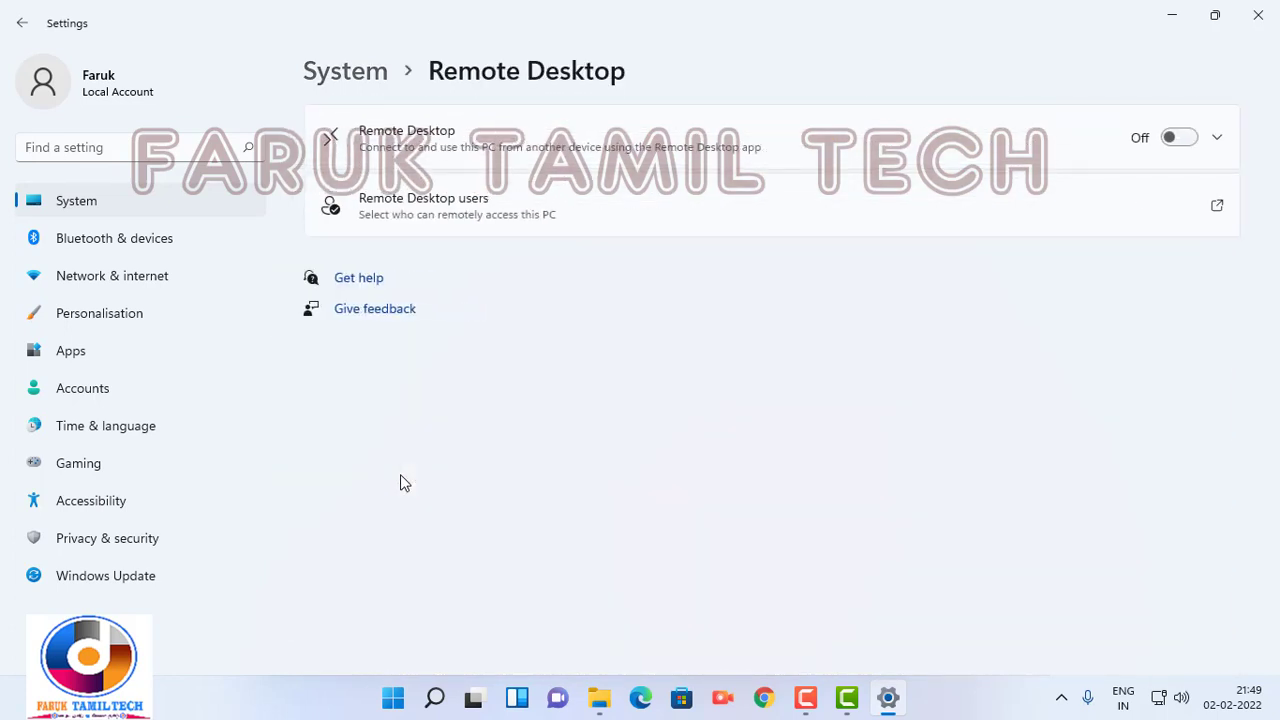
pyautogui.click(1180, 140)
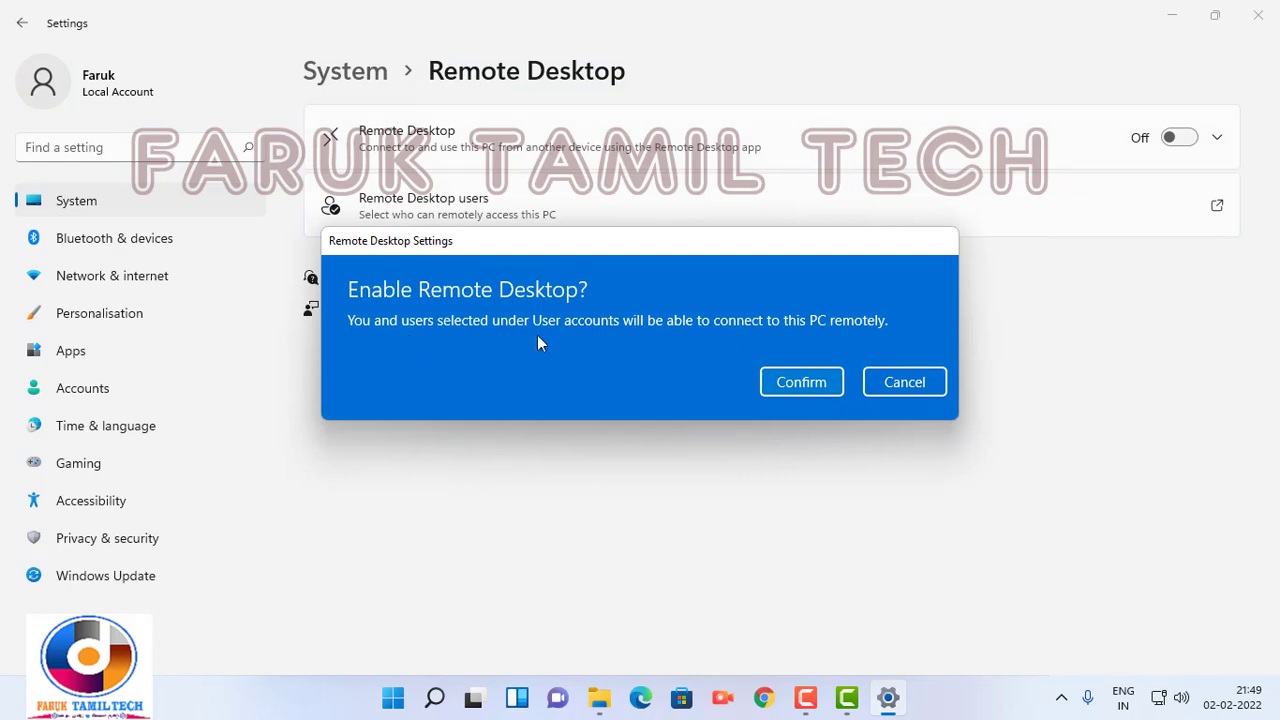
pyautogui.click(801, 381)
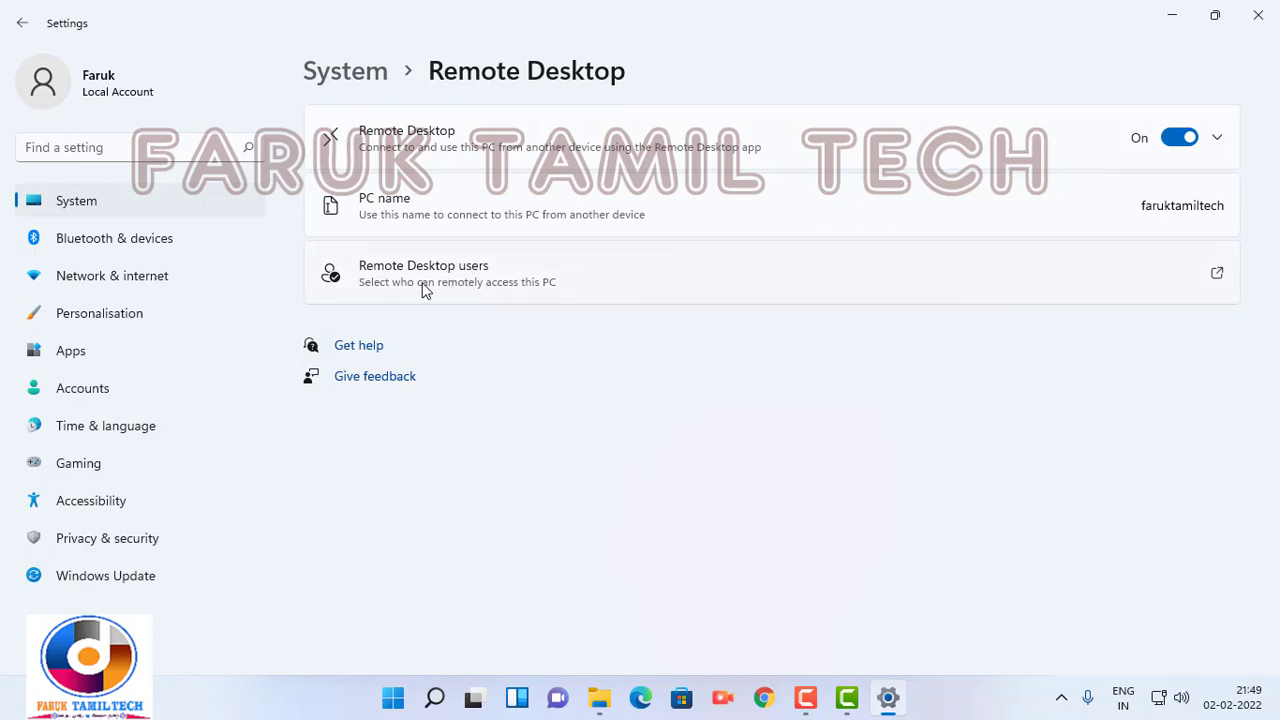
# - Enter administrator as a Remote Desktop user, cancel out of the user selection, and expand the Remote Desktop connection options
pyautogui.click(1216, 276)
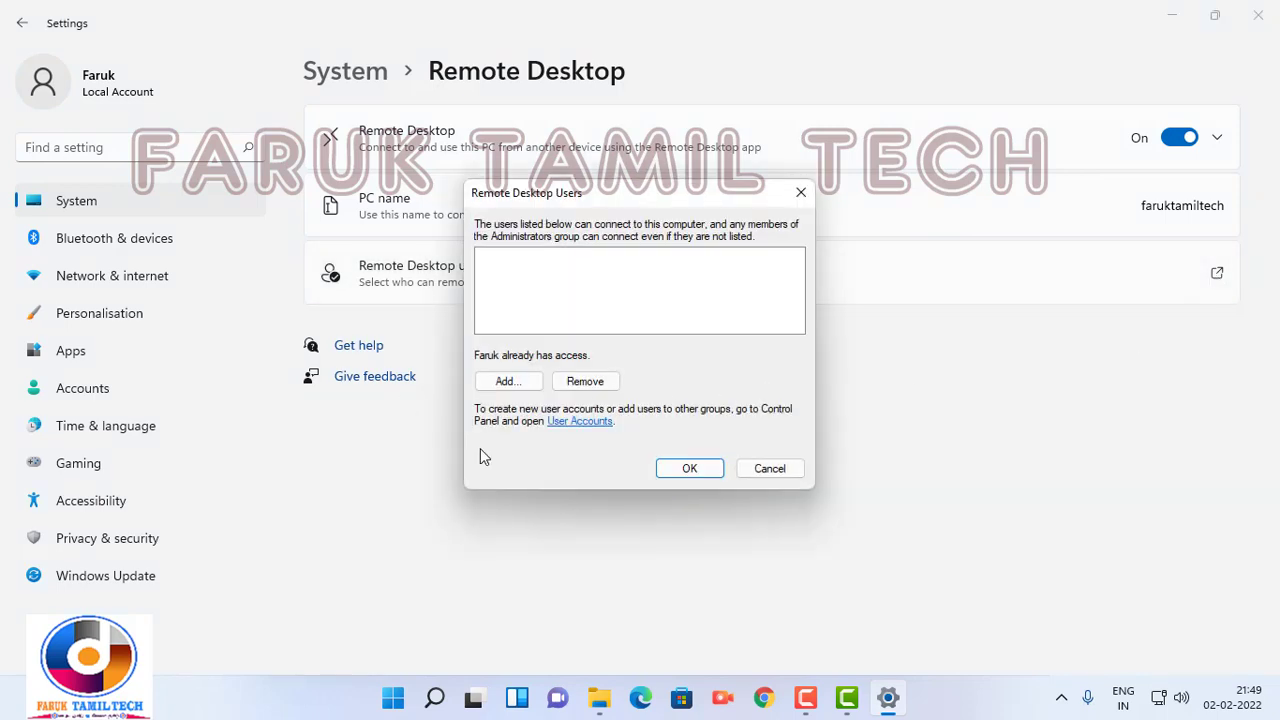
pyautogui.click(508, 385)
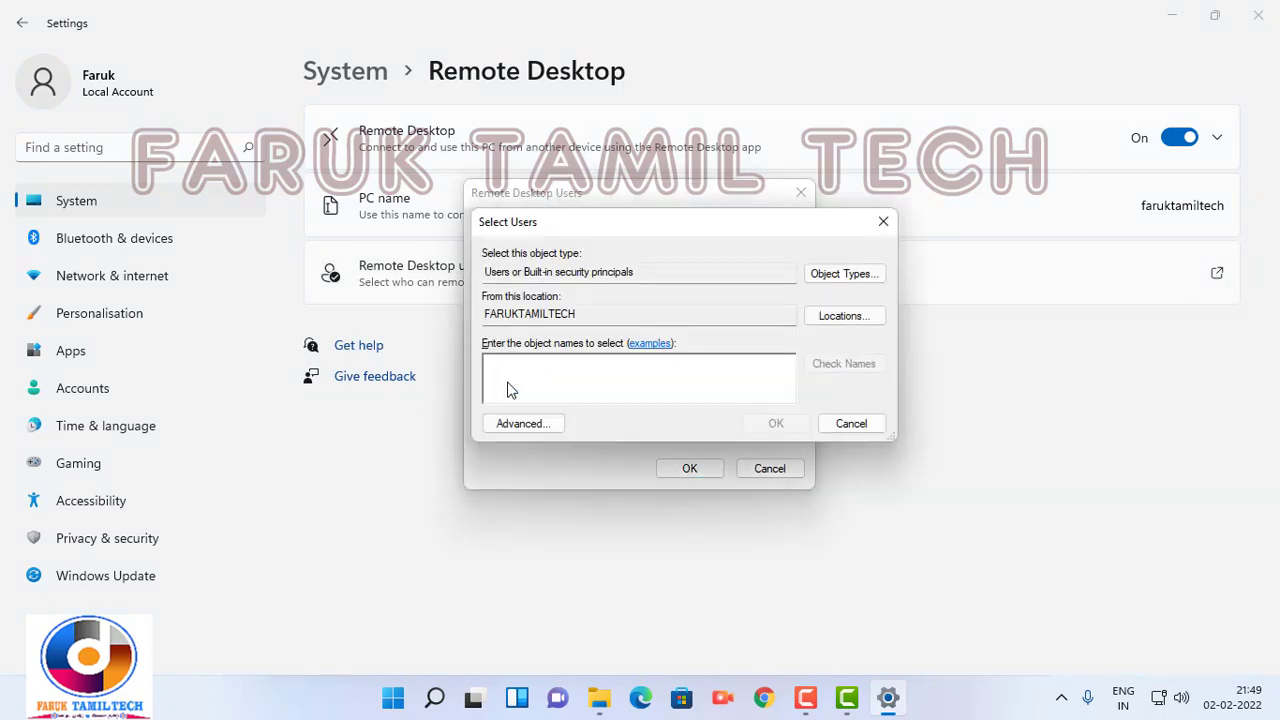
pyautogui.write('admini')
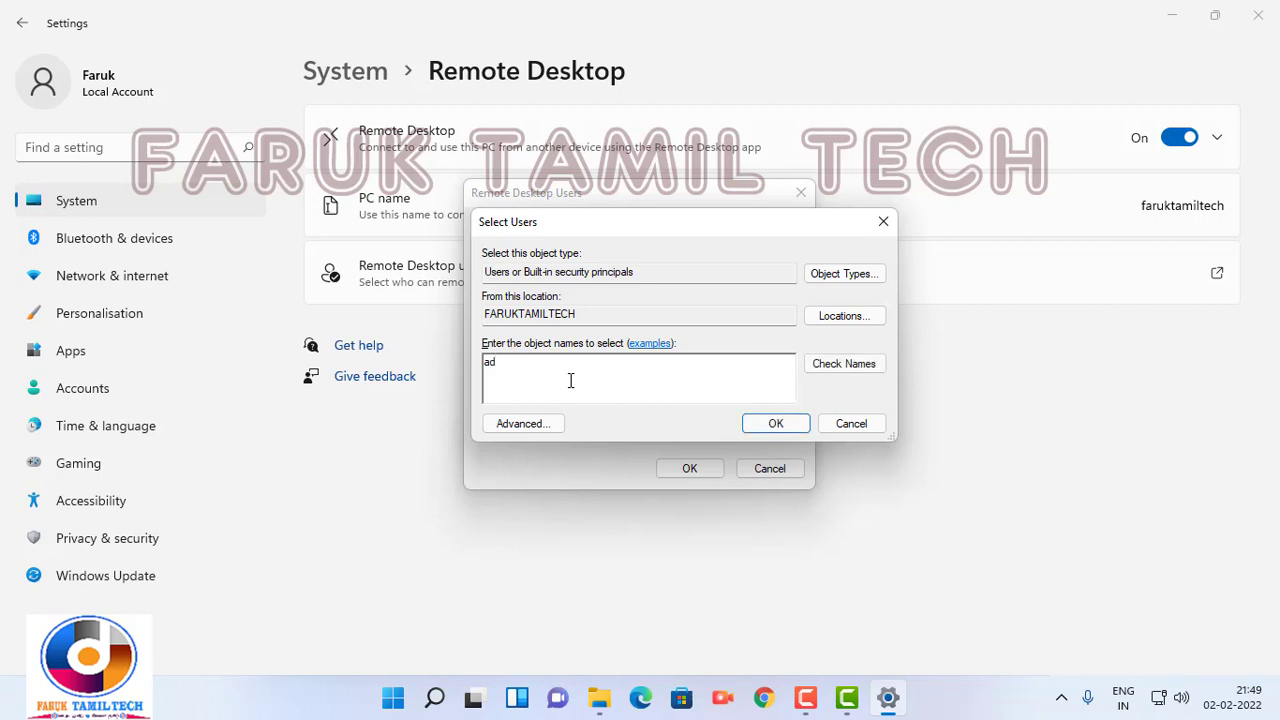
pyautogui.press('Return')
pyautogui.write('strator')
pyautogui.click(778, 523)
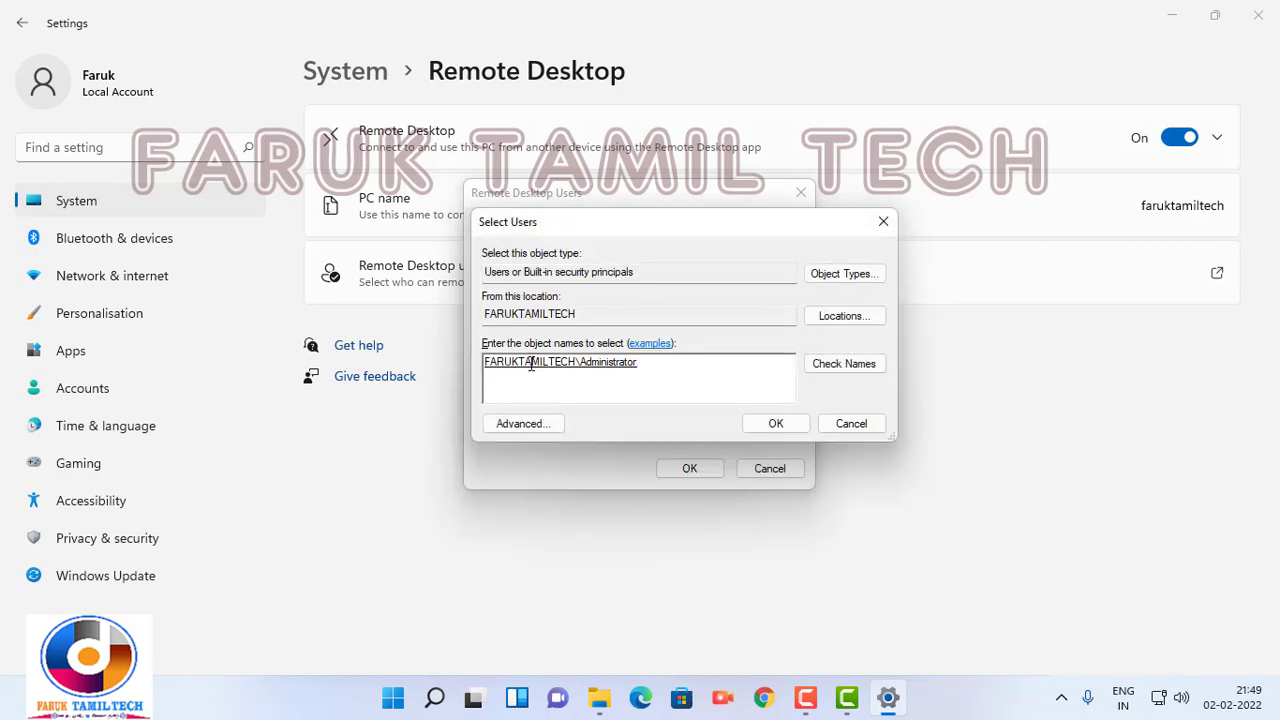
pyautogui.click(852, 423)
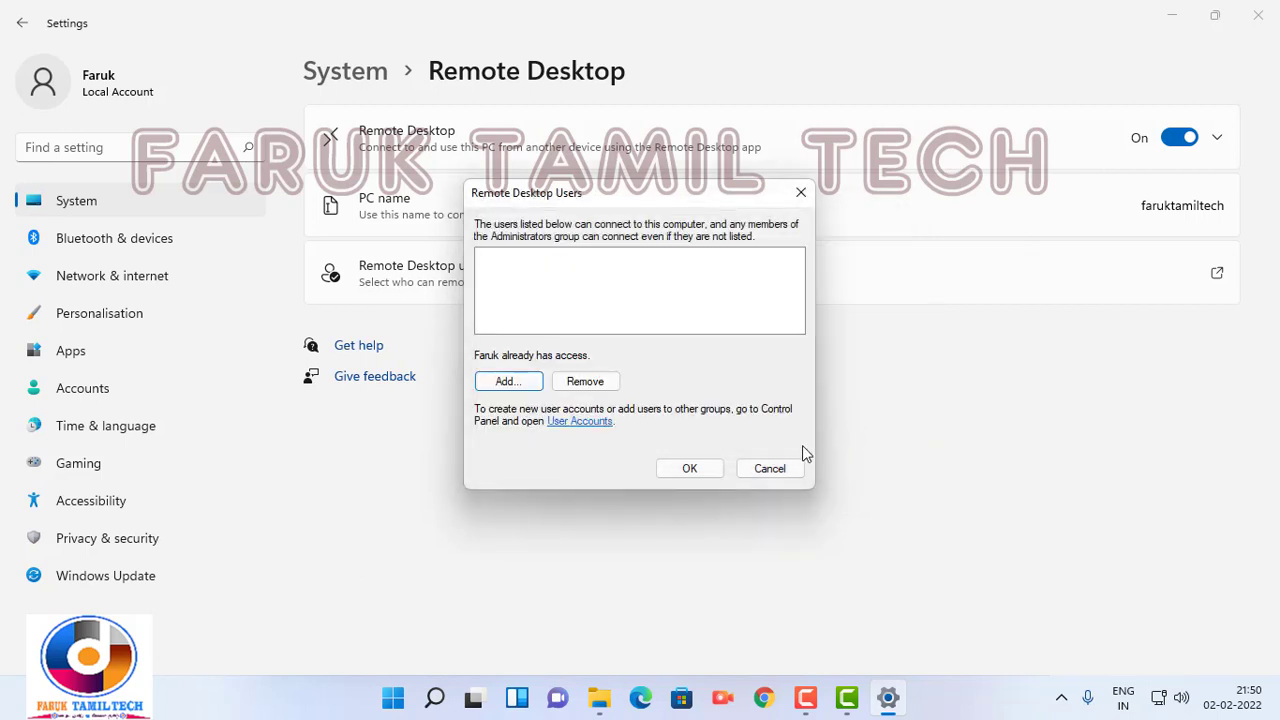
pyautogui.click(771, 476)
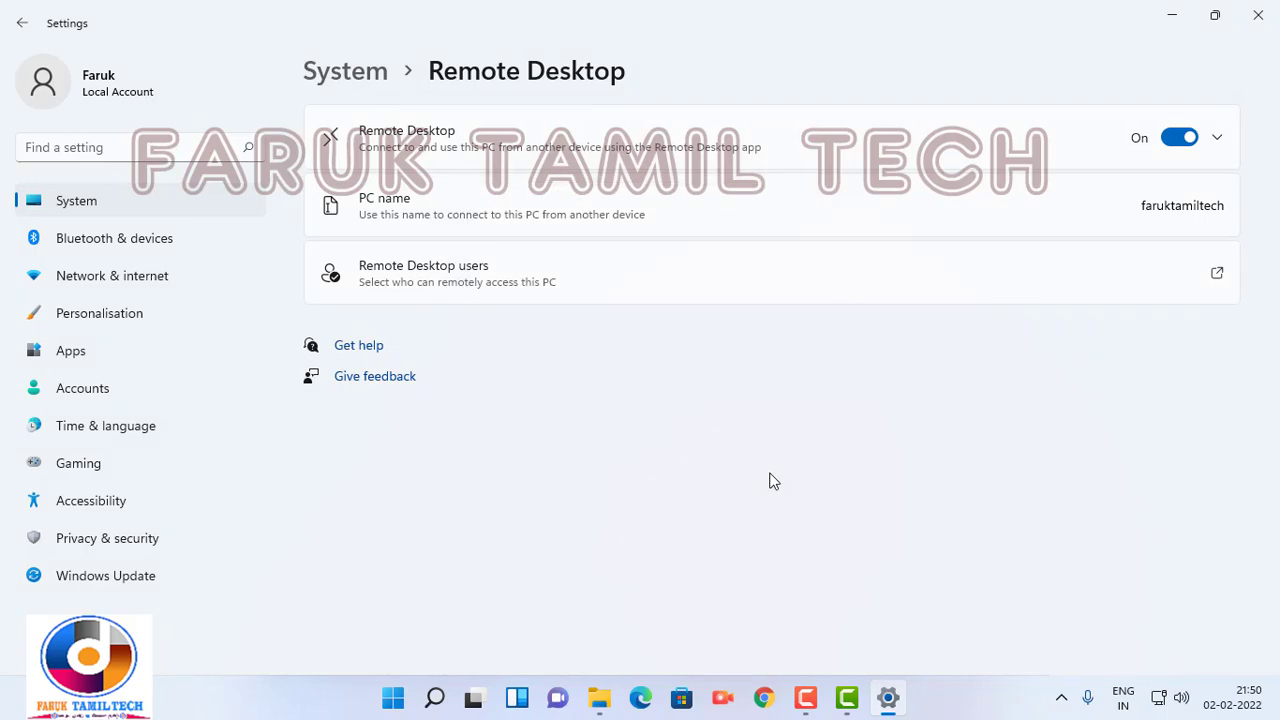
pyautogui.click(1220, 139)
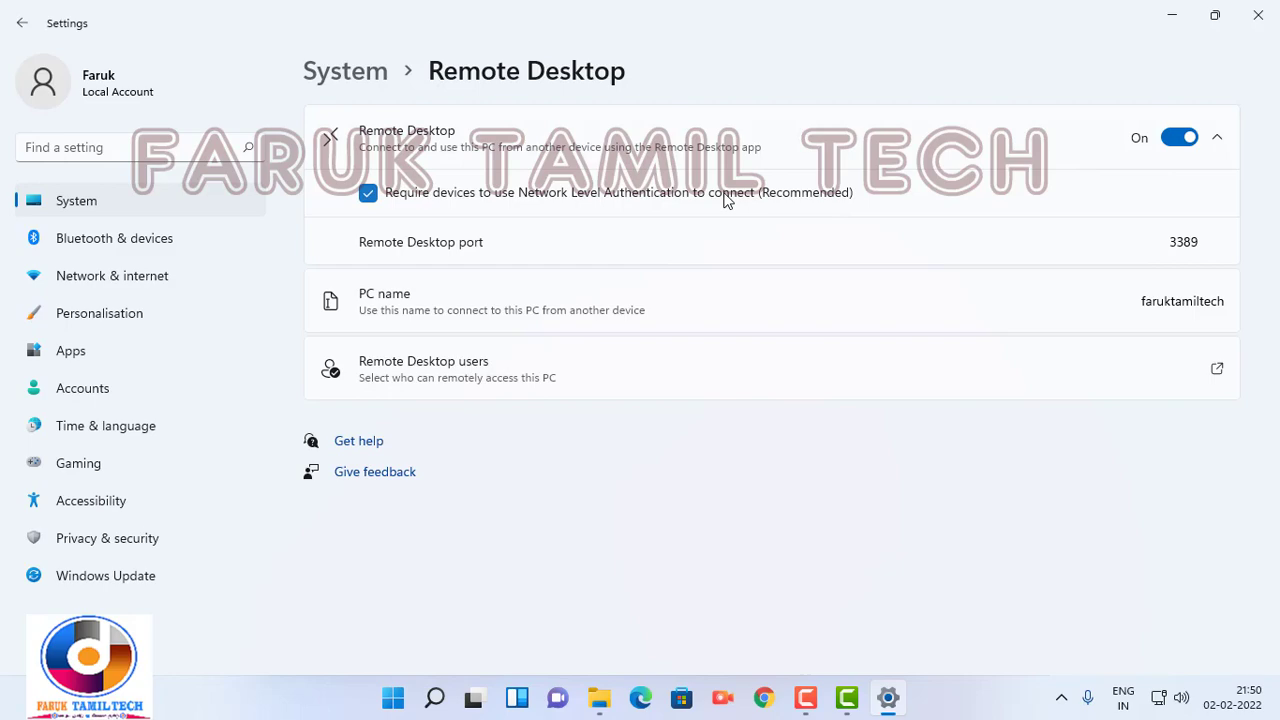
# - Open the Clipboard settings from the System page and toggle Clipboard history off and back on
pyautogui.click(86, 210)
pyautogui.scroll(-5, 543, 331)
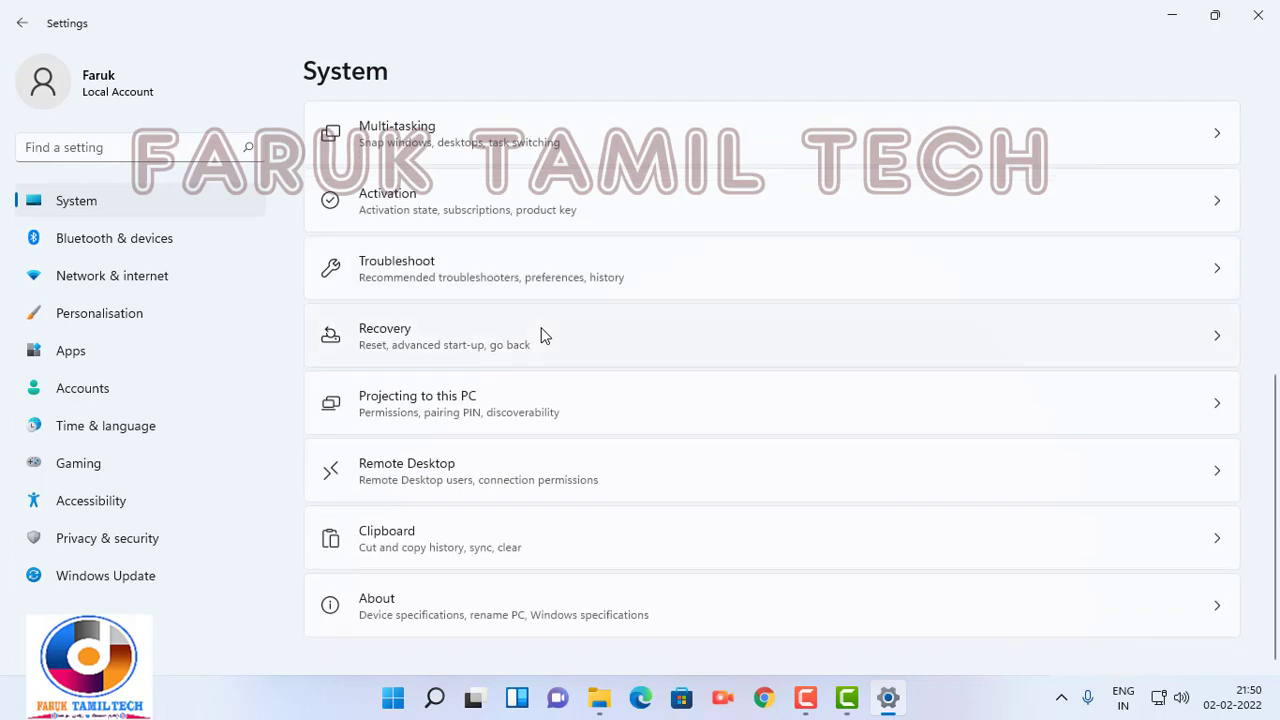
pyautogui.click(475, 552)
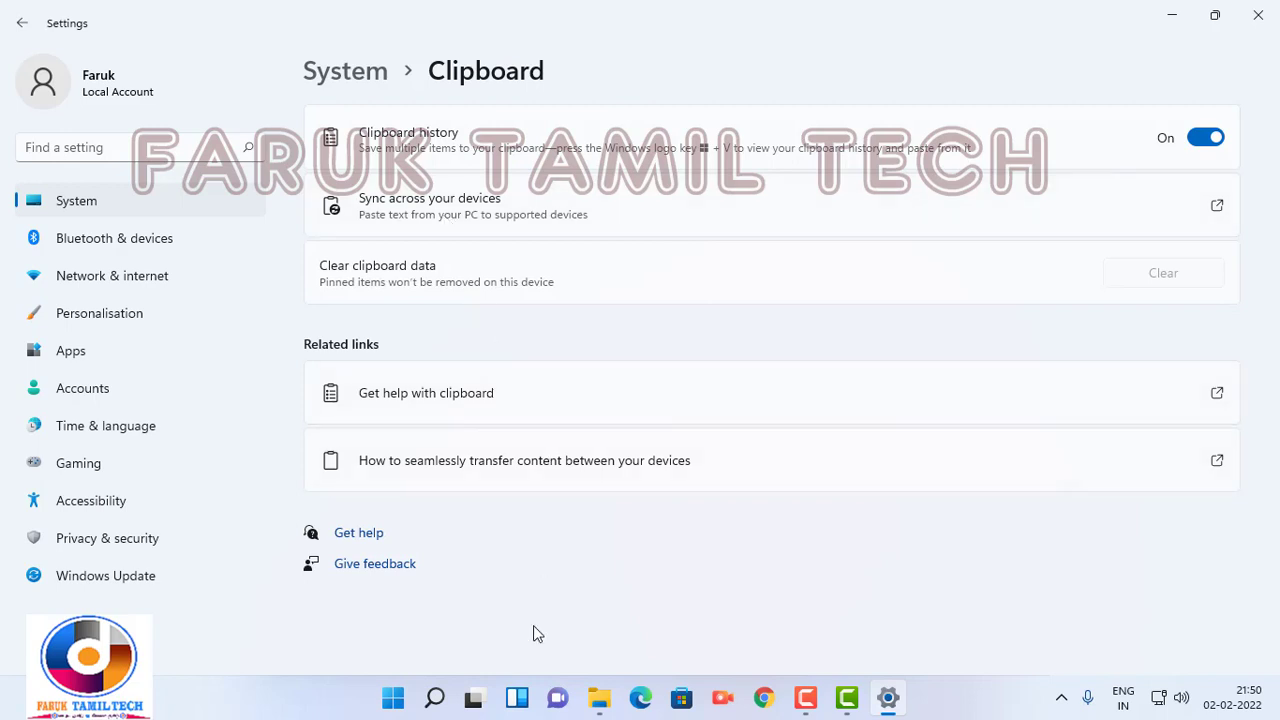
pyautogui.click(1207, 140)
pyautogui.click(1206, 140)
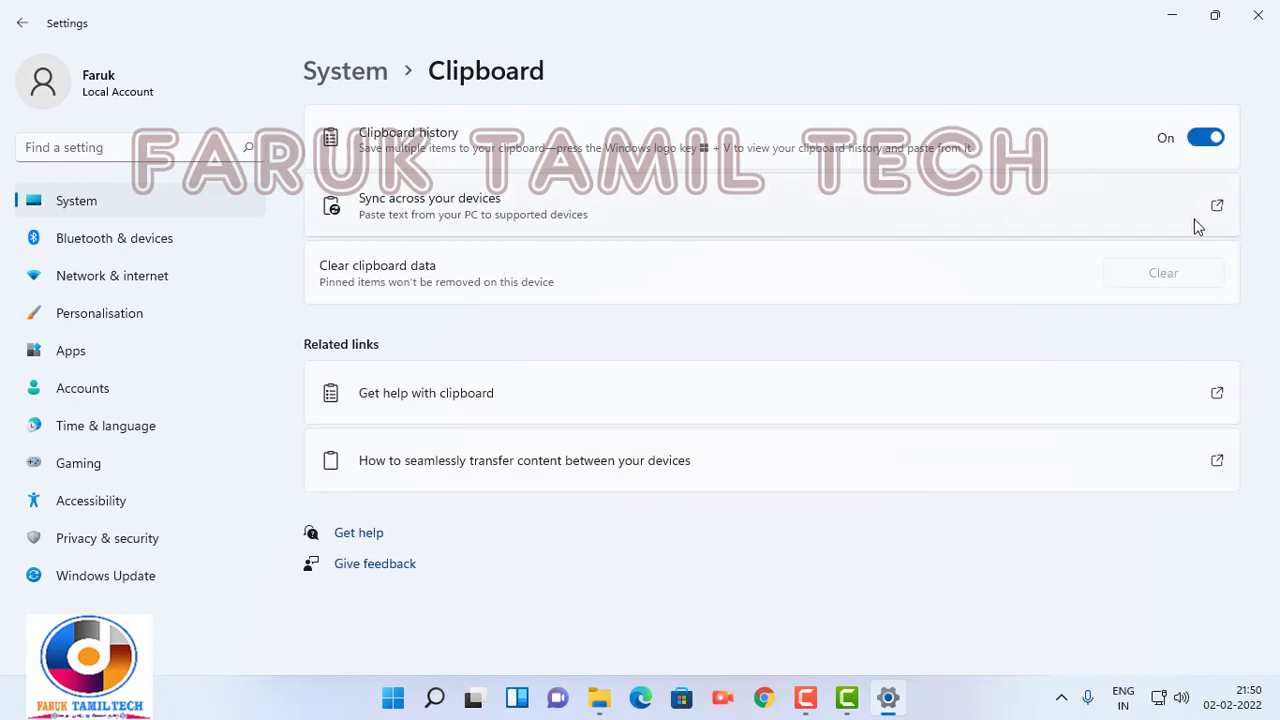
# - Check where Sync across your devices leads and return, and show the clipboard history panel before dismissing it
pyautogui.click(1218, 209)
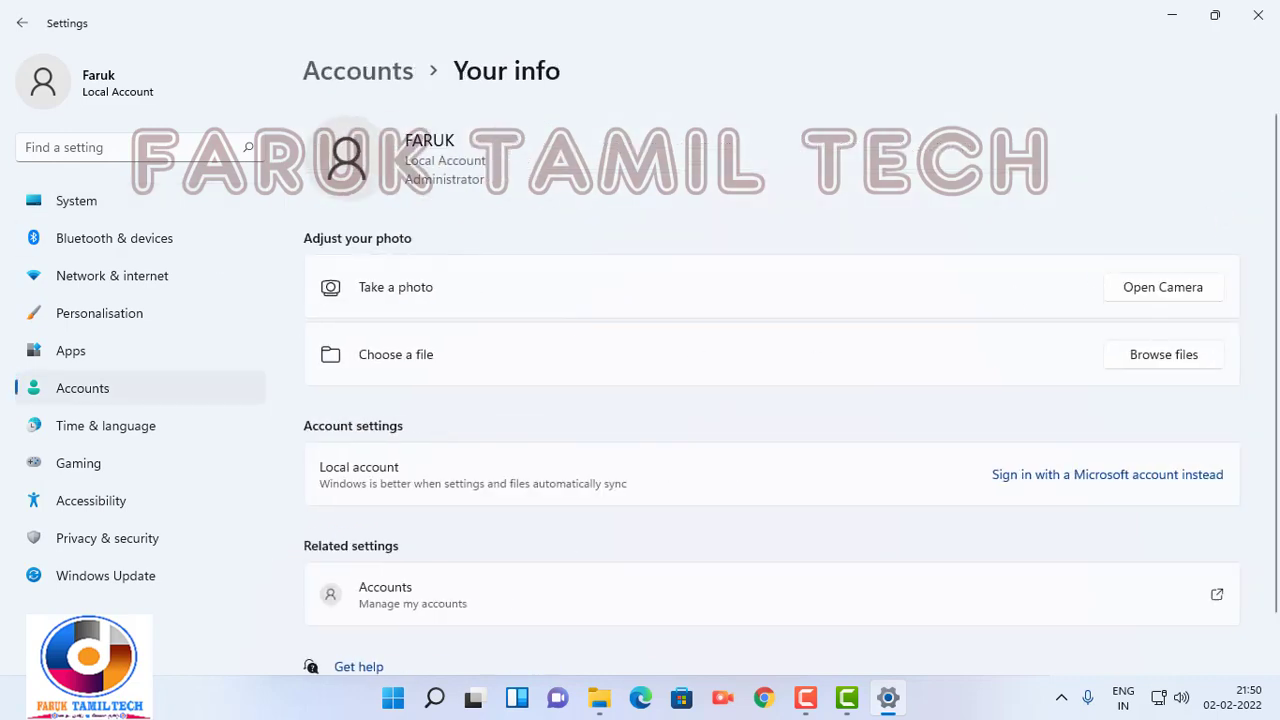
pyautogui.click(22, 22)
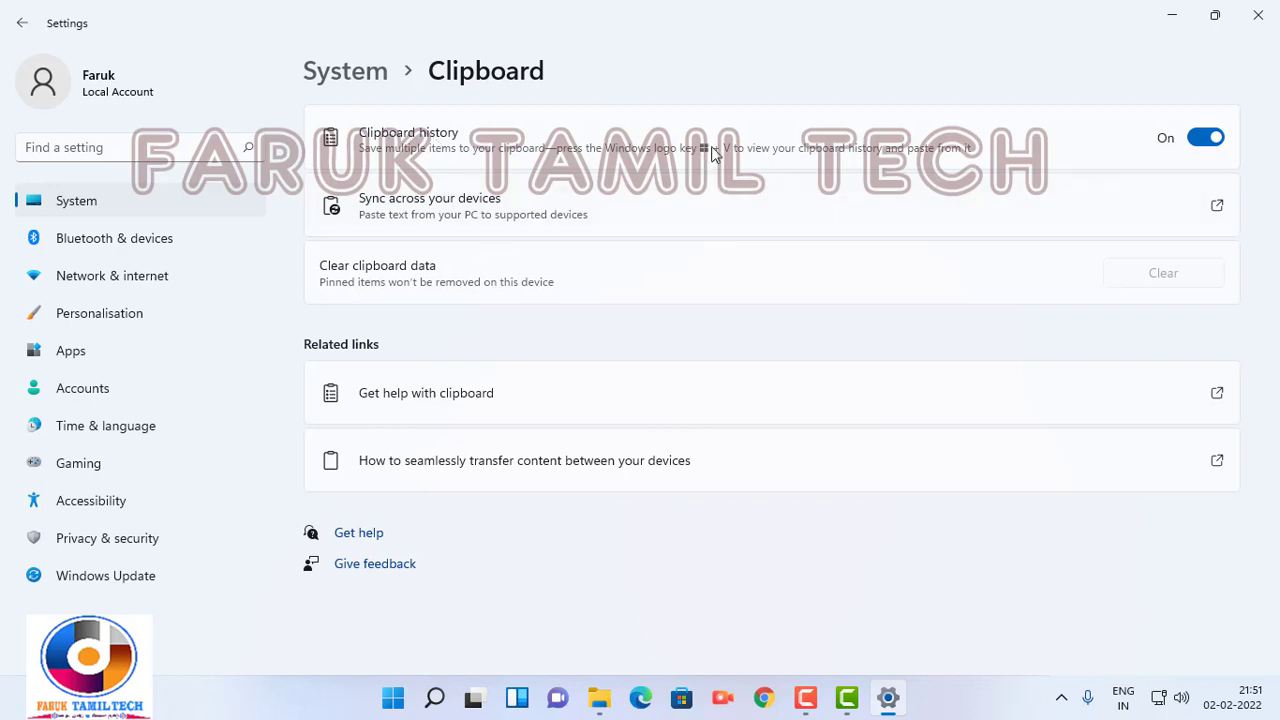
pyautogui.press('super+v')
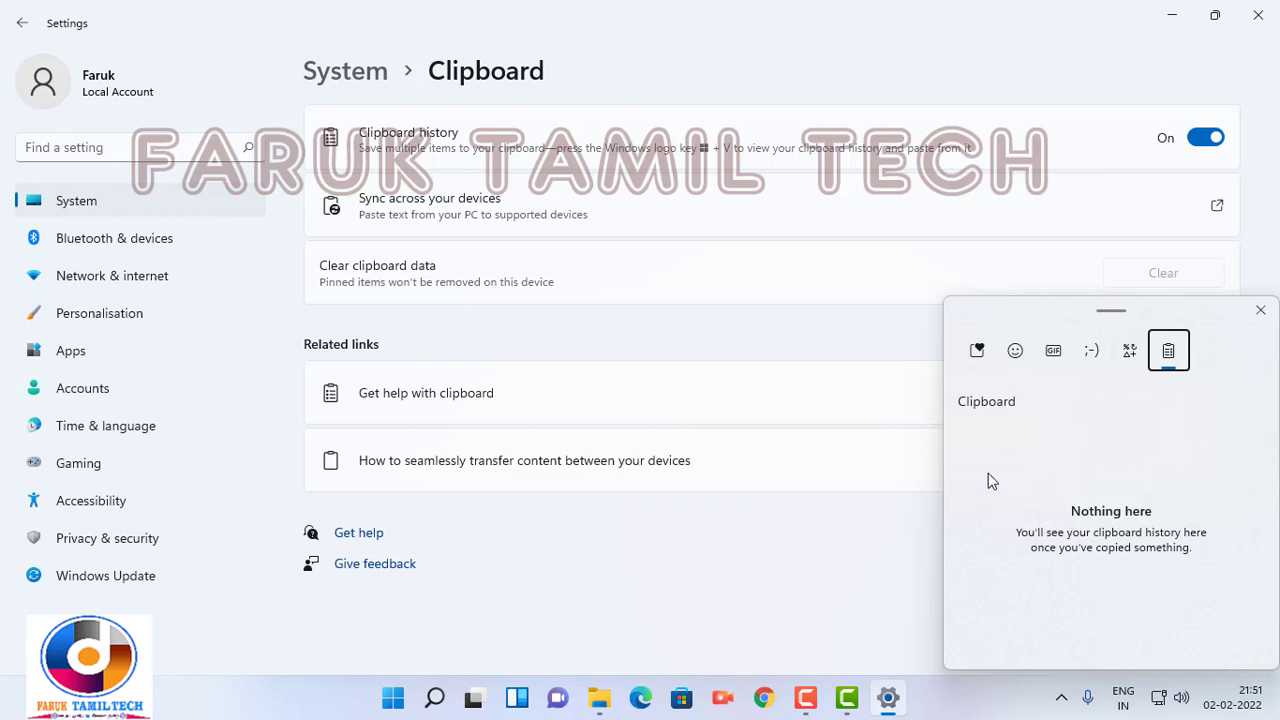
pyautogui.press('Escape')
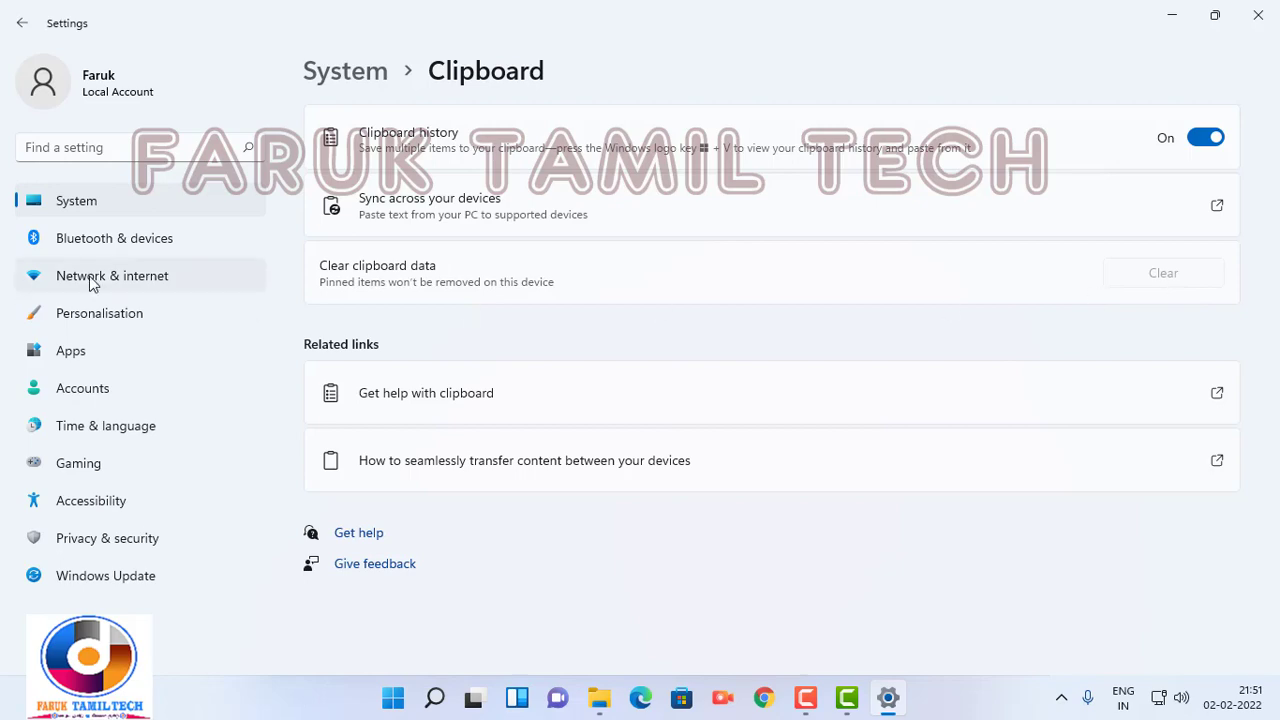
# - Open the About page from the System settings, collapse the Device specifications section and copy its details
pyautogui.click(49, 208)
pyautogui.scroll(-5, 771, 426)
pyautogui.scroll(-2, 771, 426)
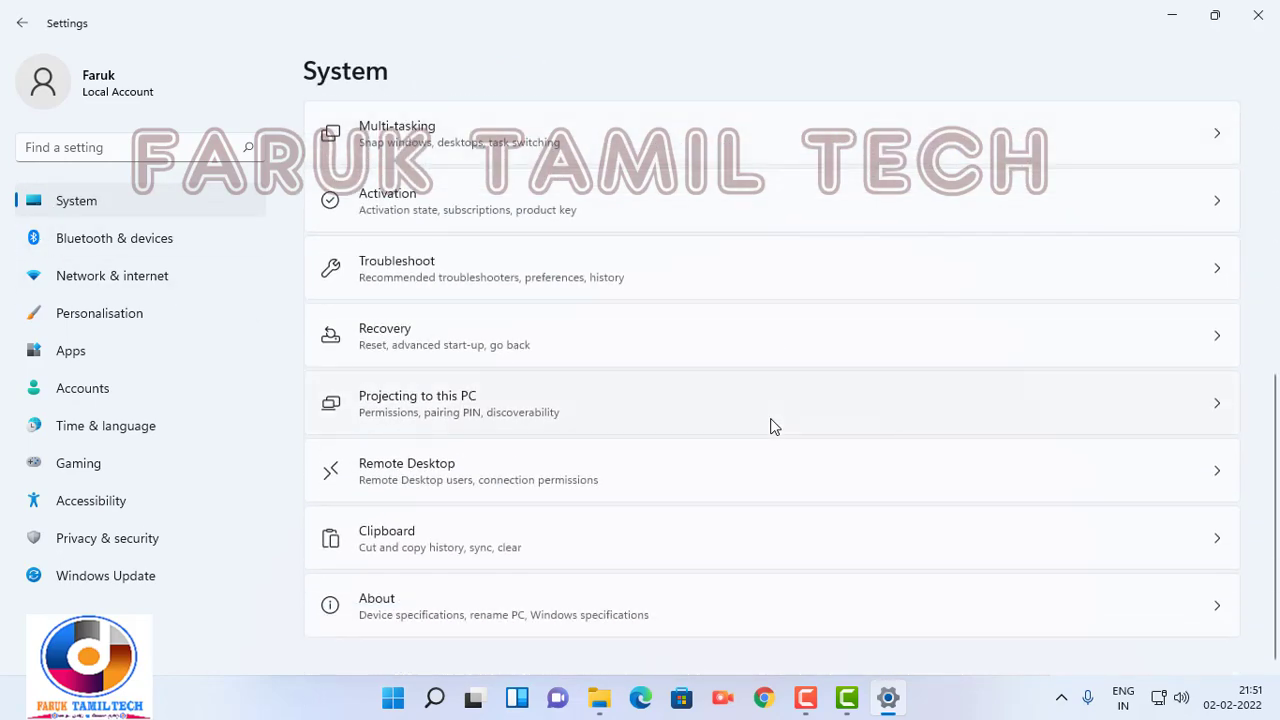
pyautogui.click(431, 607)
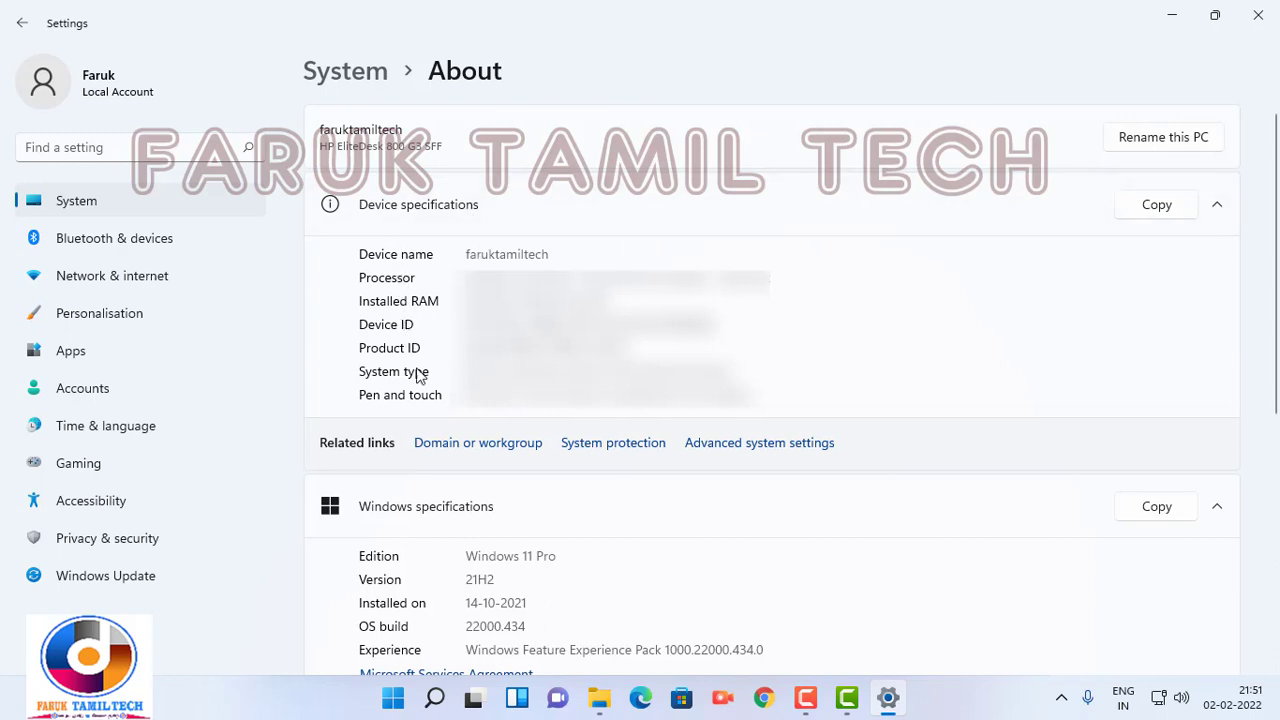
pyautogui.click(1228, 210)
pyautogui.click(1167, 213)
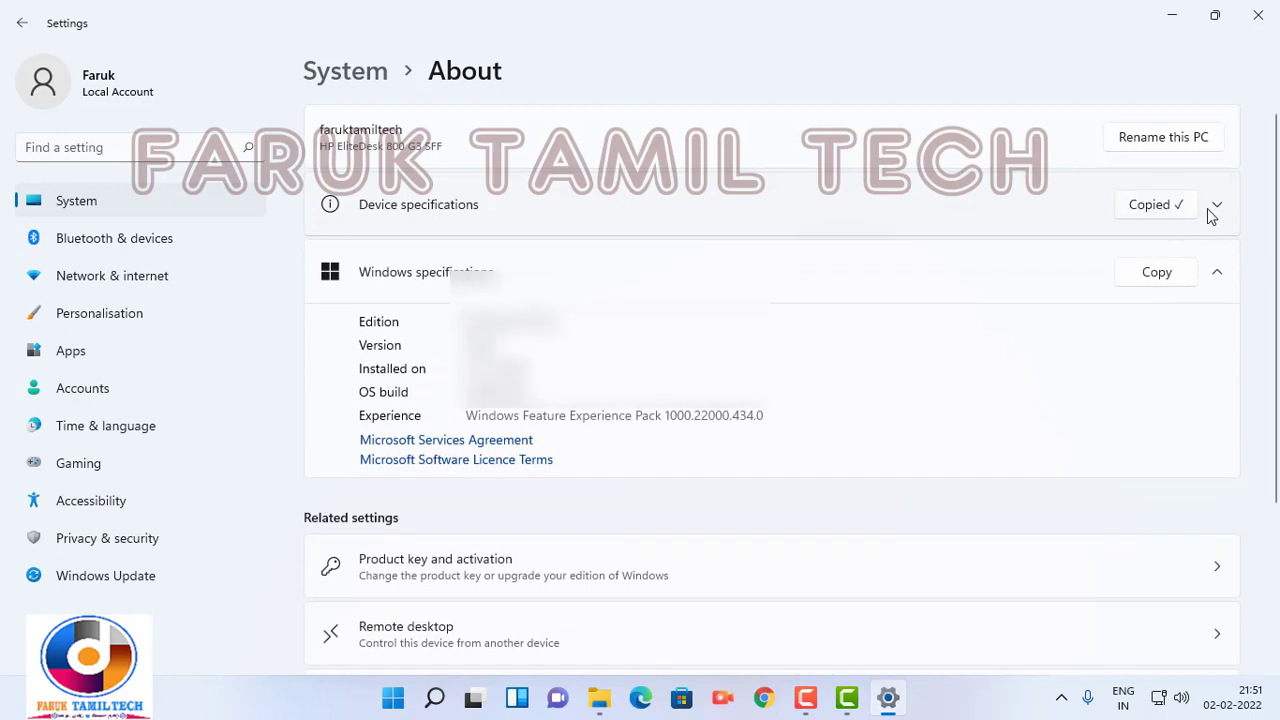
# - Expand the Device specifications section and paste the copied device details into a new blank Word document
pyautogui.click(1214, 208)
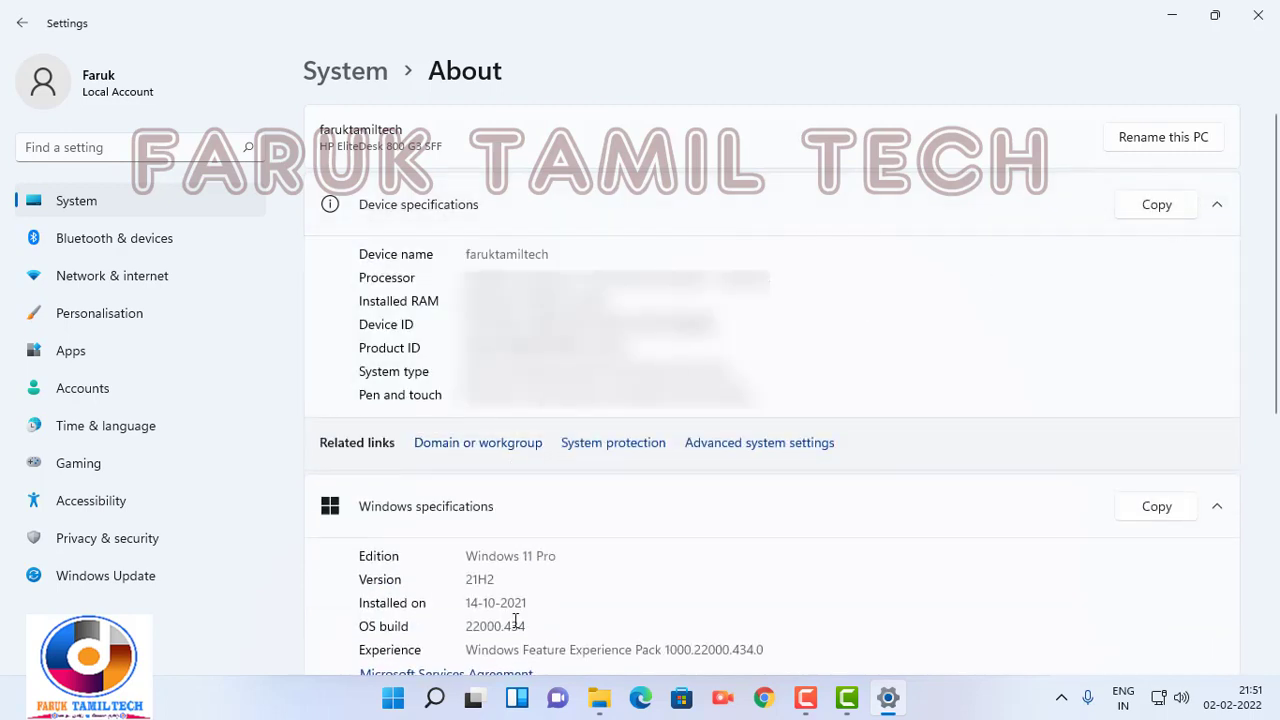
pyautogui.press('super')
pyautogui.write('wored')
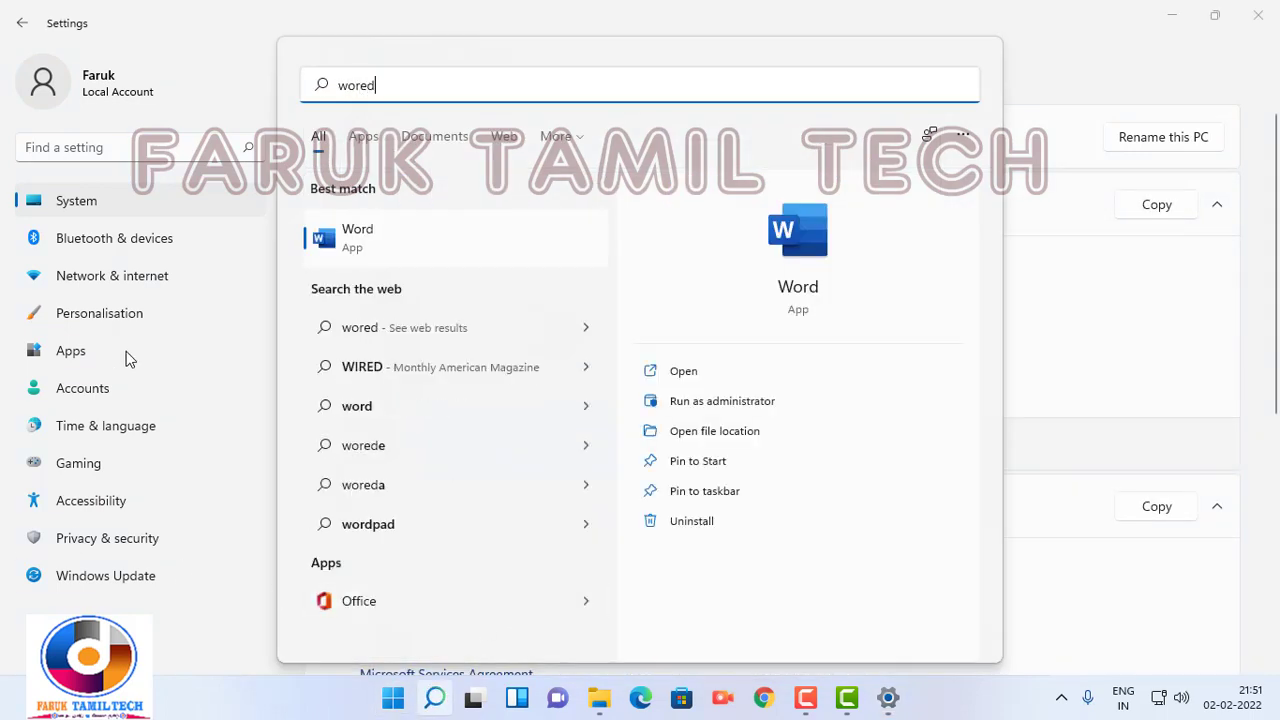
pyautogui.click(386, 237)
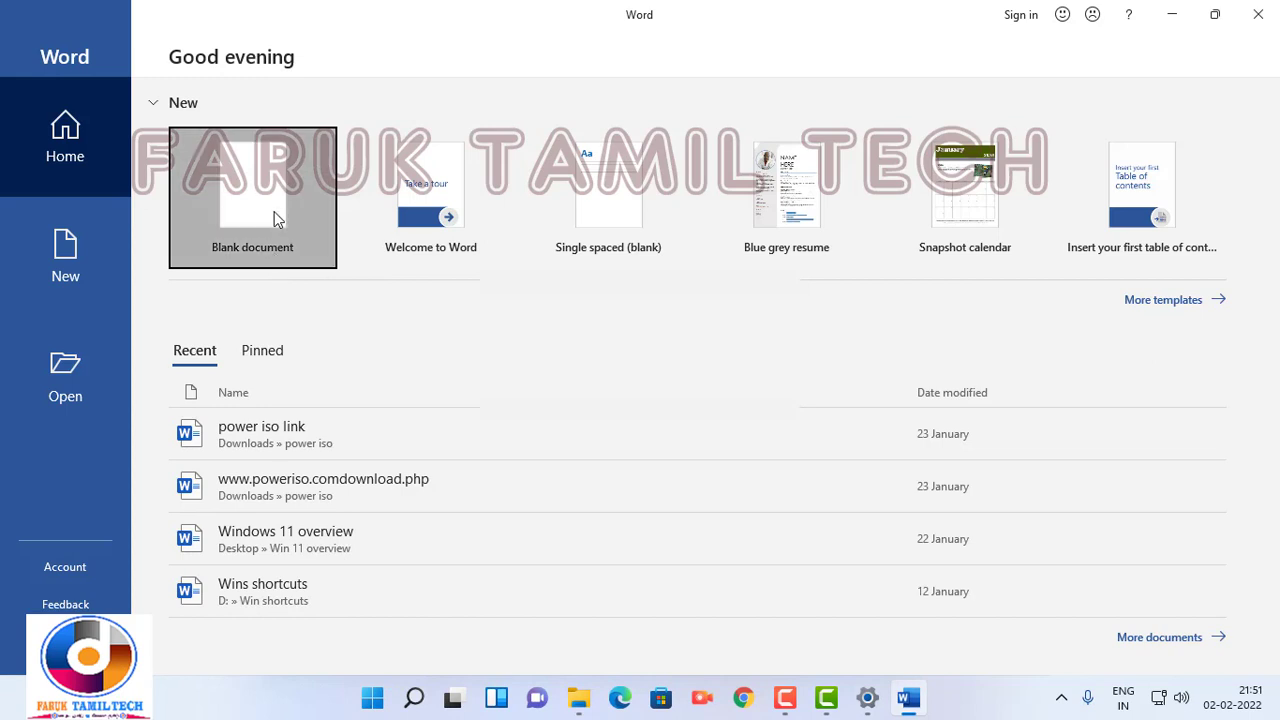
pyautogui.click(274, 211)
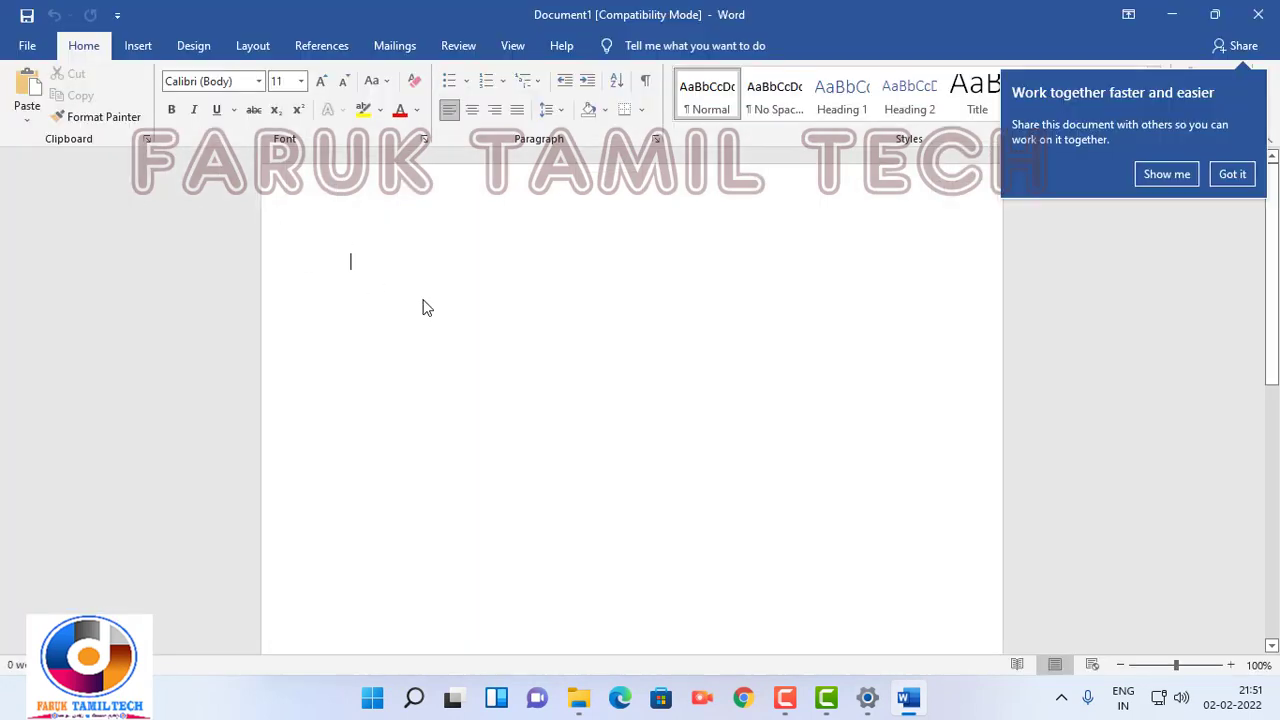
pyautogui.hotkey('ctrl', 'v')
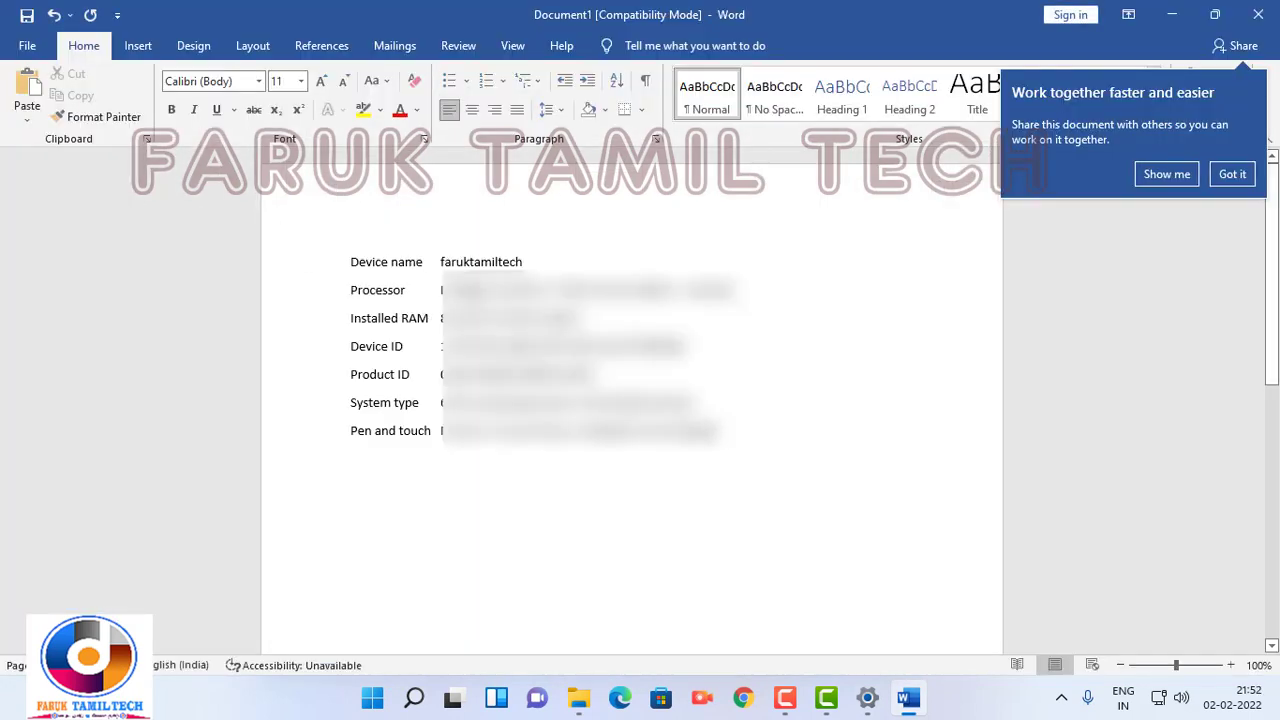
# - Return to the Settings About page, open System protection, look through the System Properties pages and cancel the dialog
pyautogui.click(867, 697)
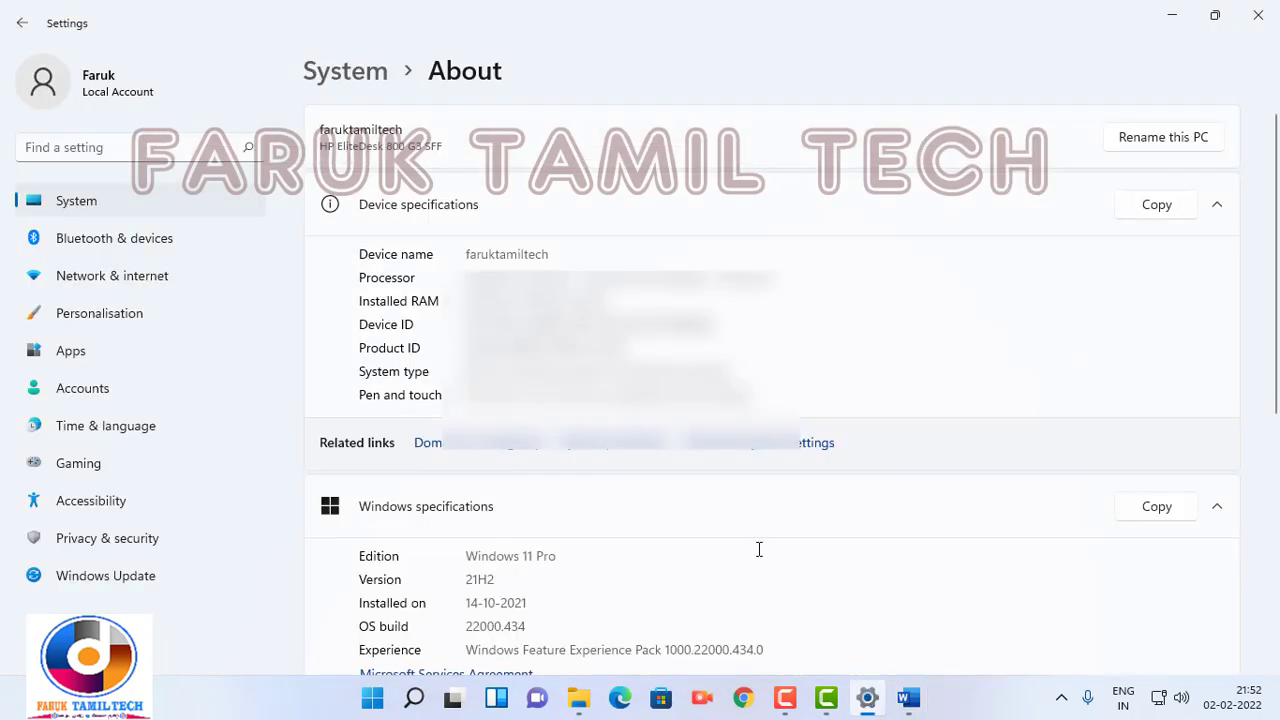
pyautogui.scroll(-1, 759, 549)
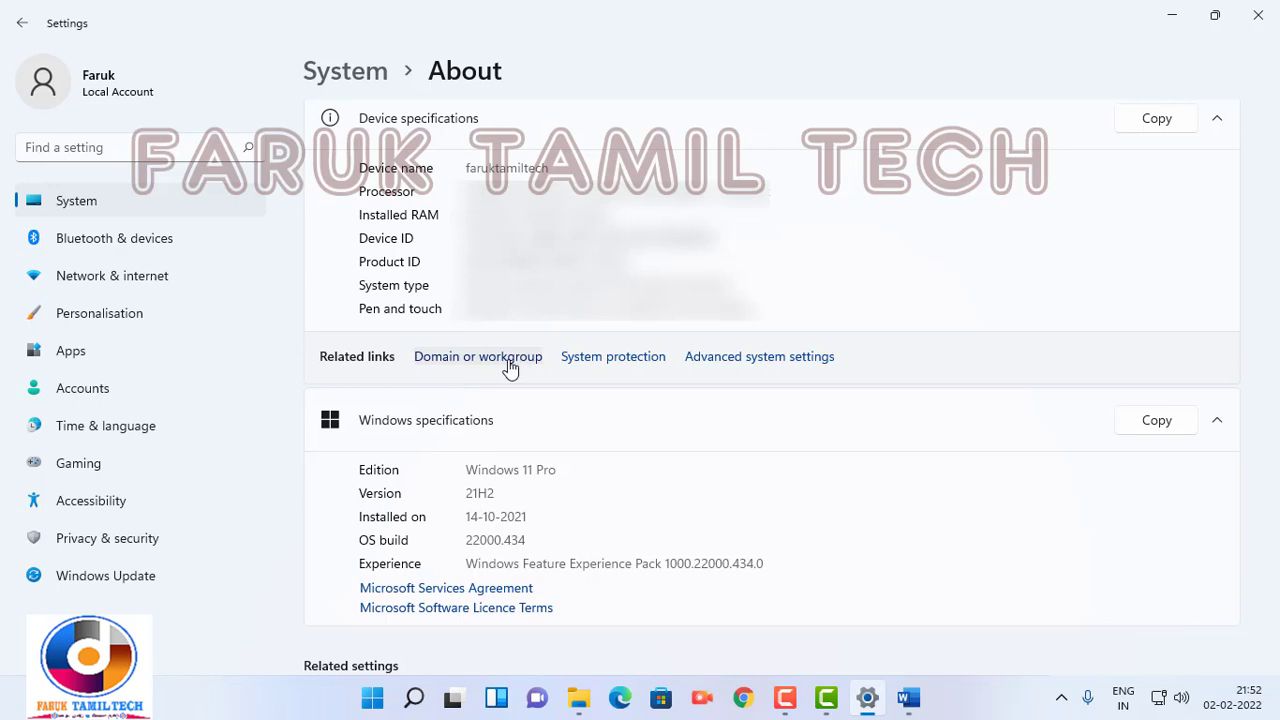
pyautogui.click(597, 360)
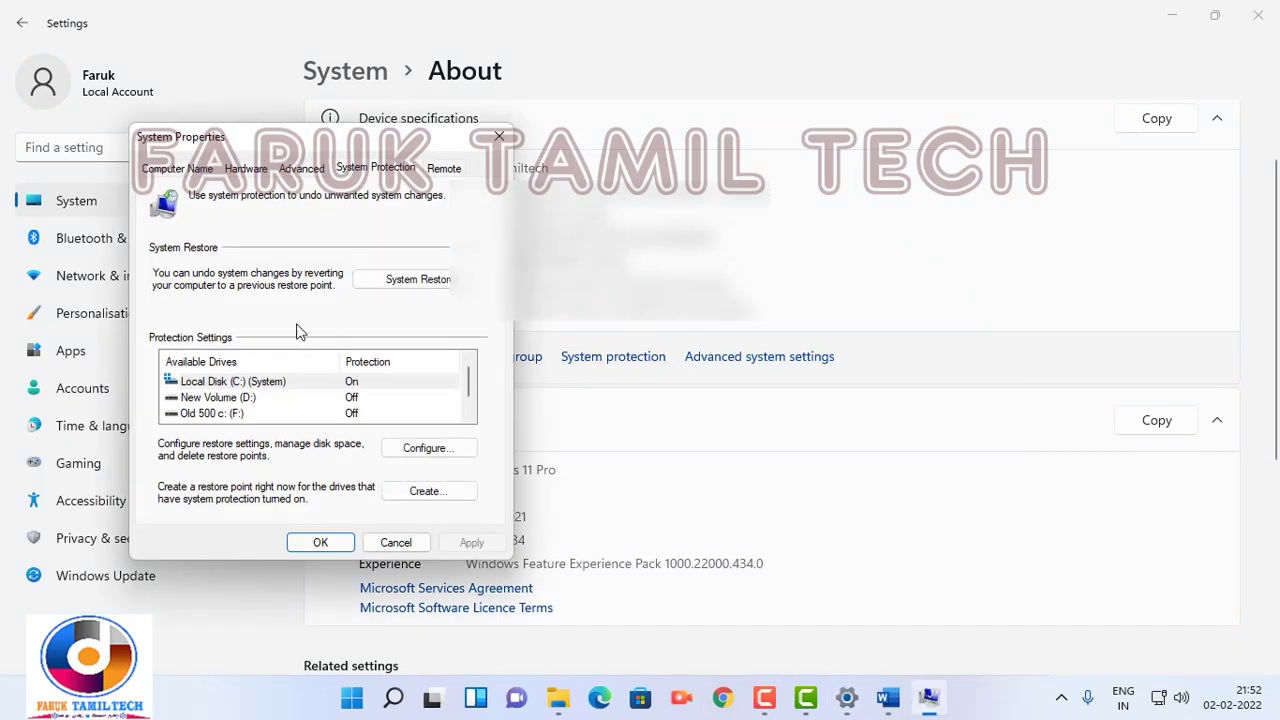
pyautogui.click(250, 169)
pyautogui.click(349, 170)
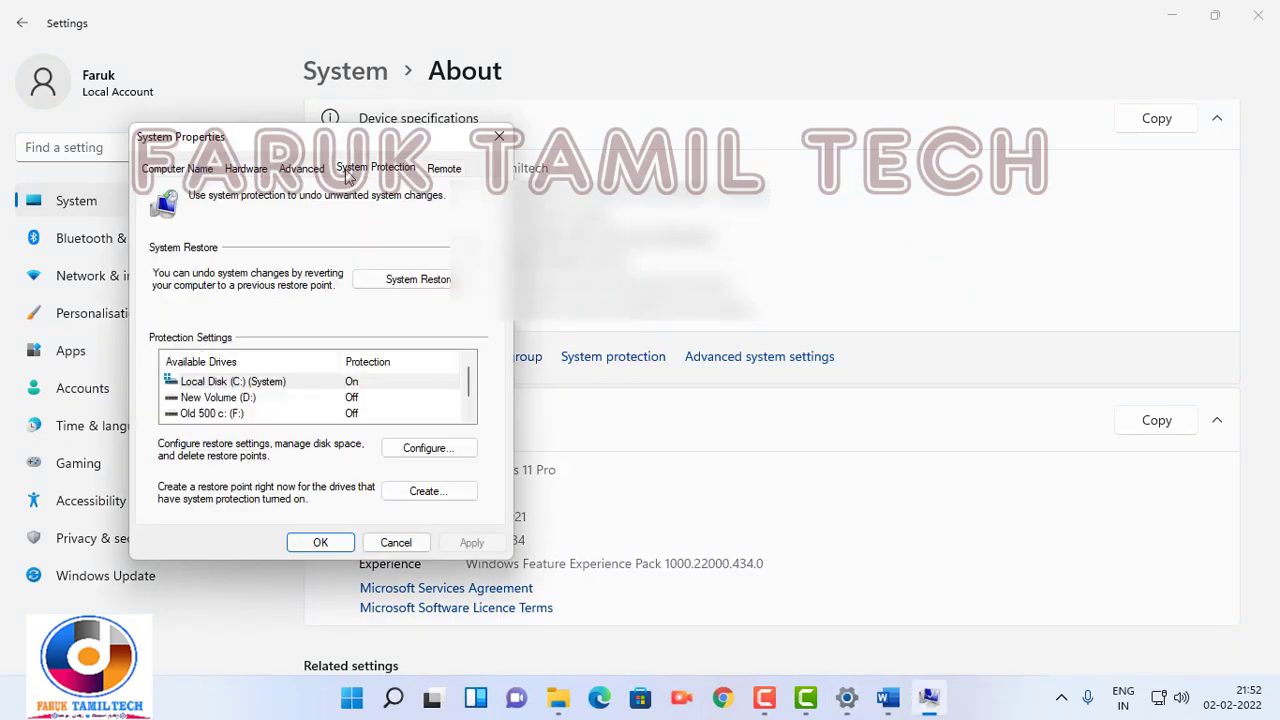
pyautogui.click(449, 169)
pyautogui.click(395, 542)
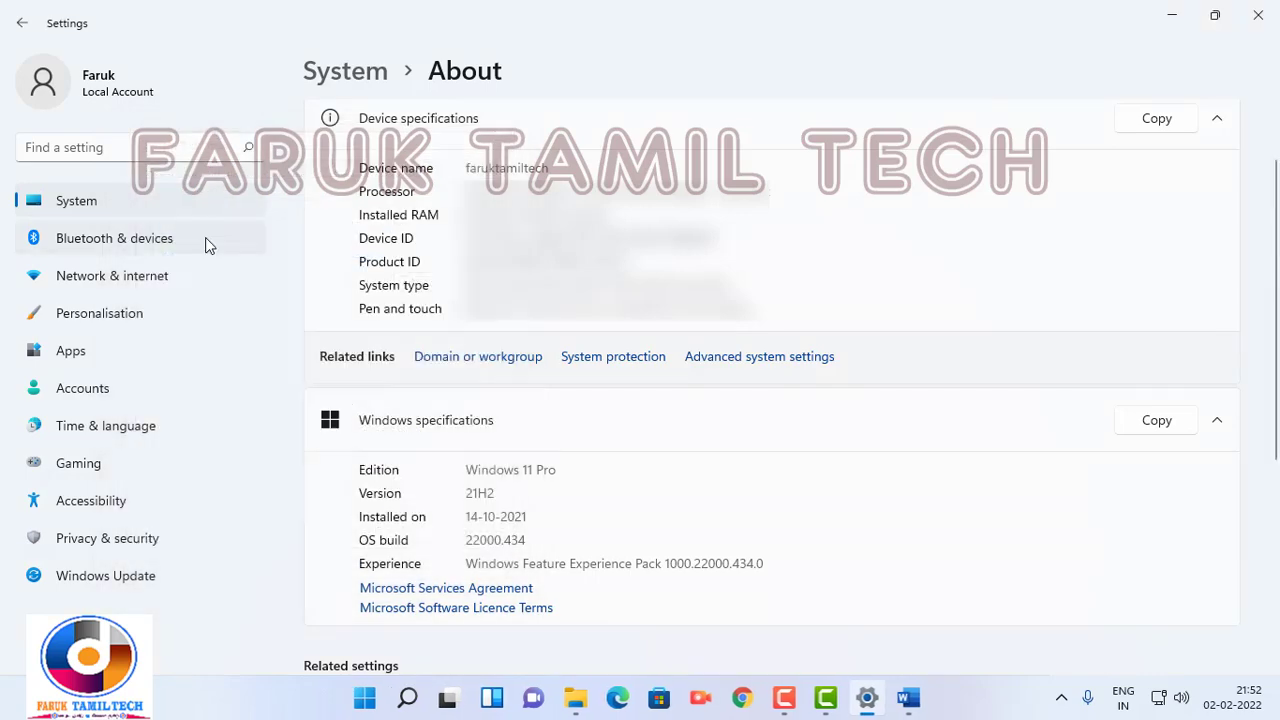
# - Open Advanced system settings, view the User Profiles stored on the computer, and cancel both dialogs
pyautogui.click(748, 364)
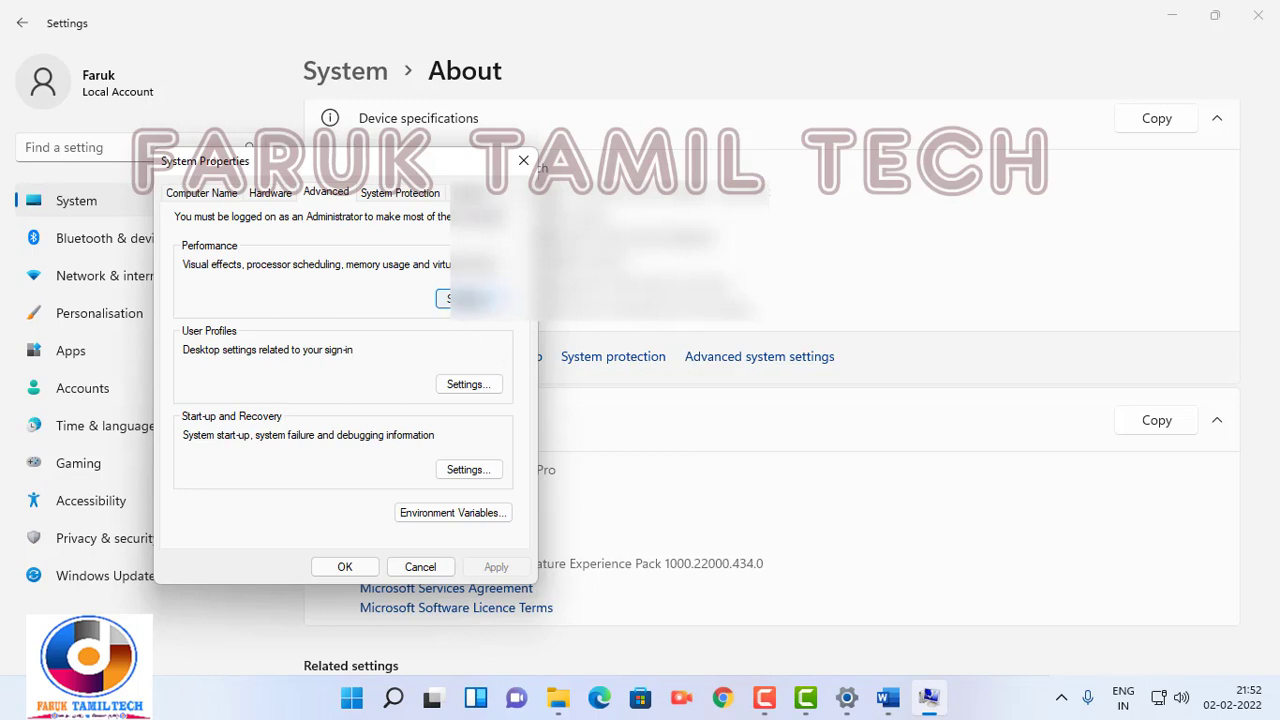
pyautogui.click(466, 386)
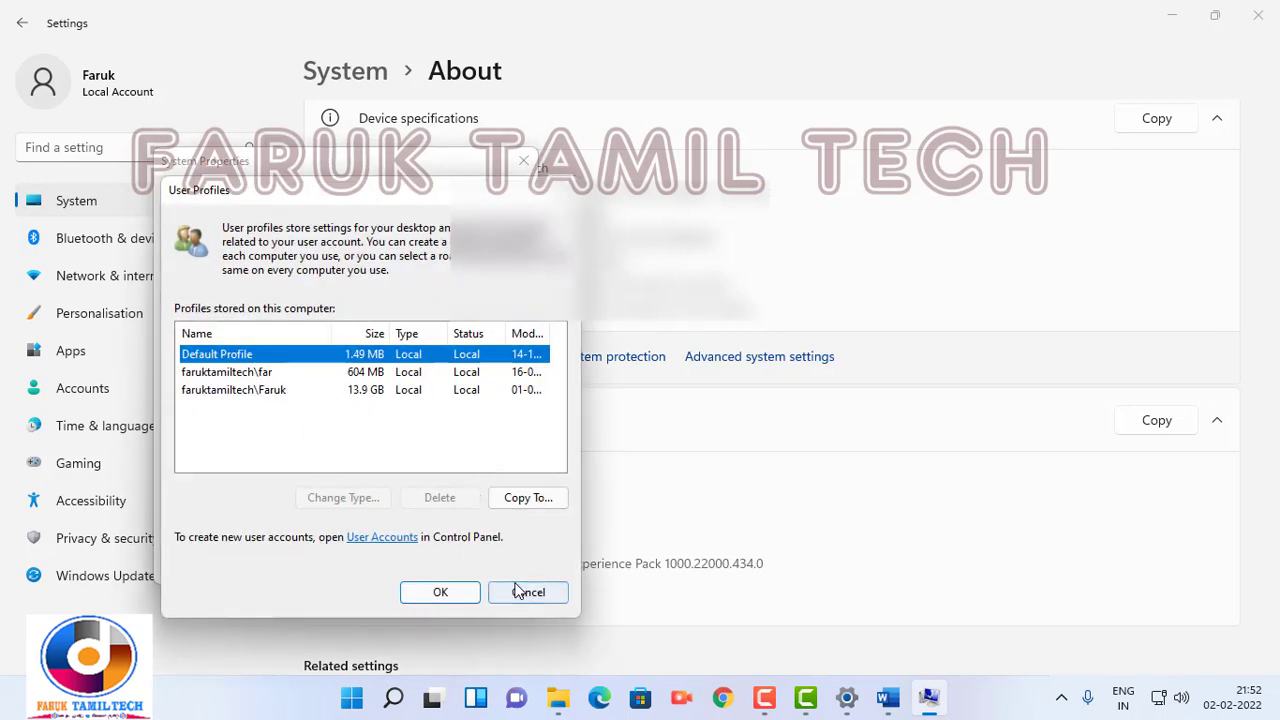
pyautogui.click(520, 592)
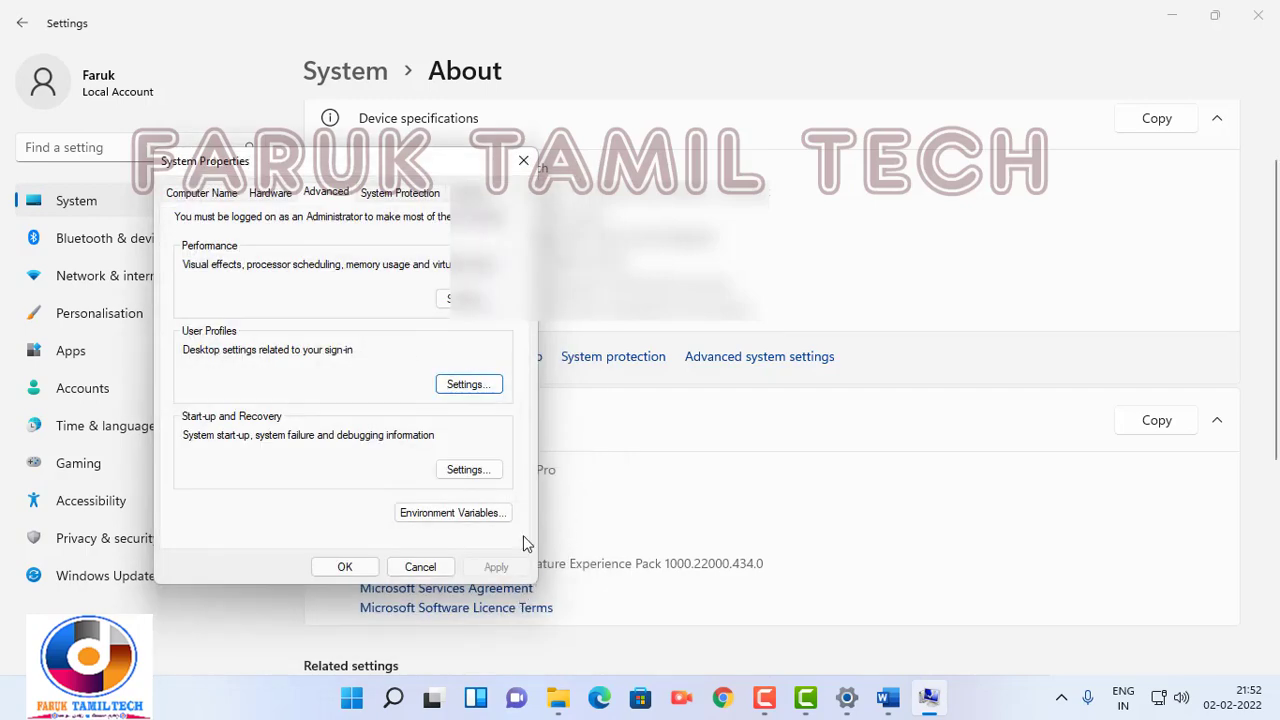
pyautogui.click(420, 566)
# - Review the Windows specifications on the About page, view Product key and activation under Related settings, and return
pyautogui.scroll(-3, 528, 491)
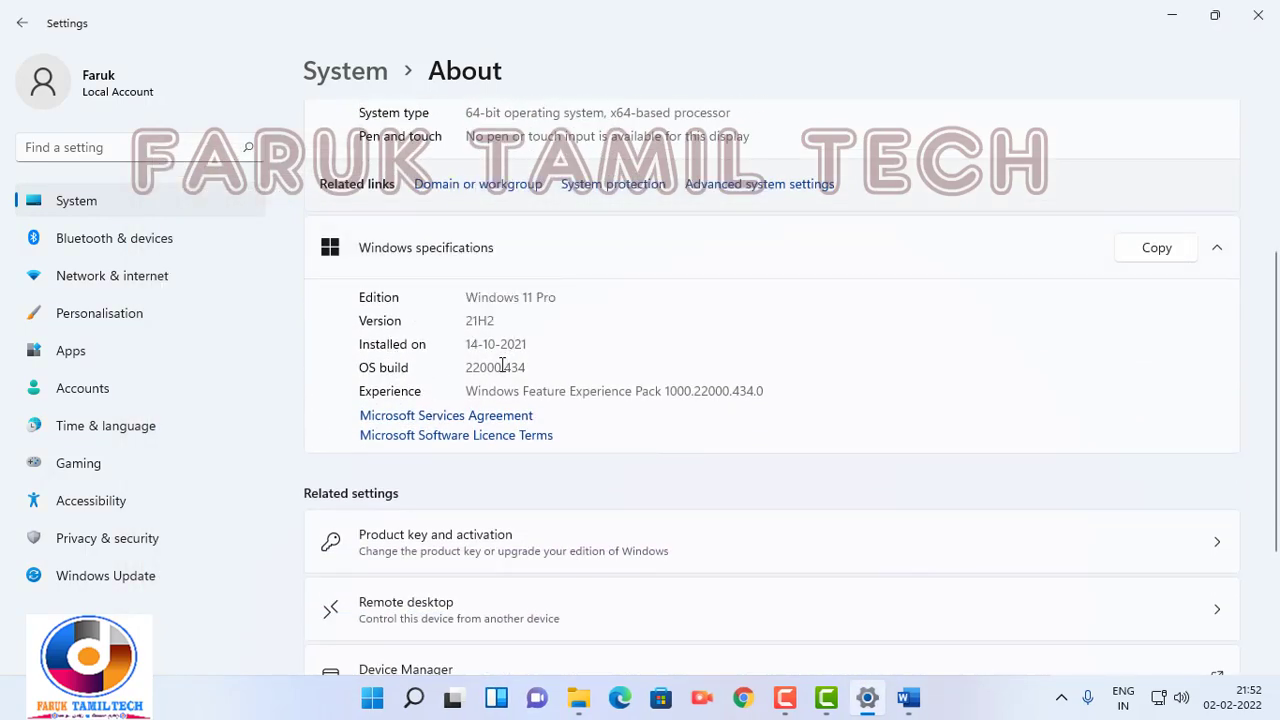
pyautogui.scroll(3, 770, 400)
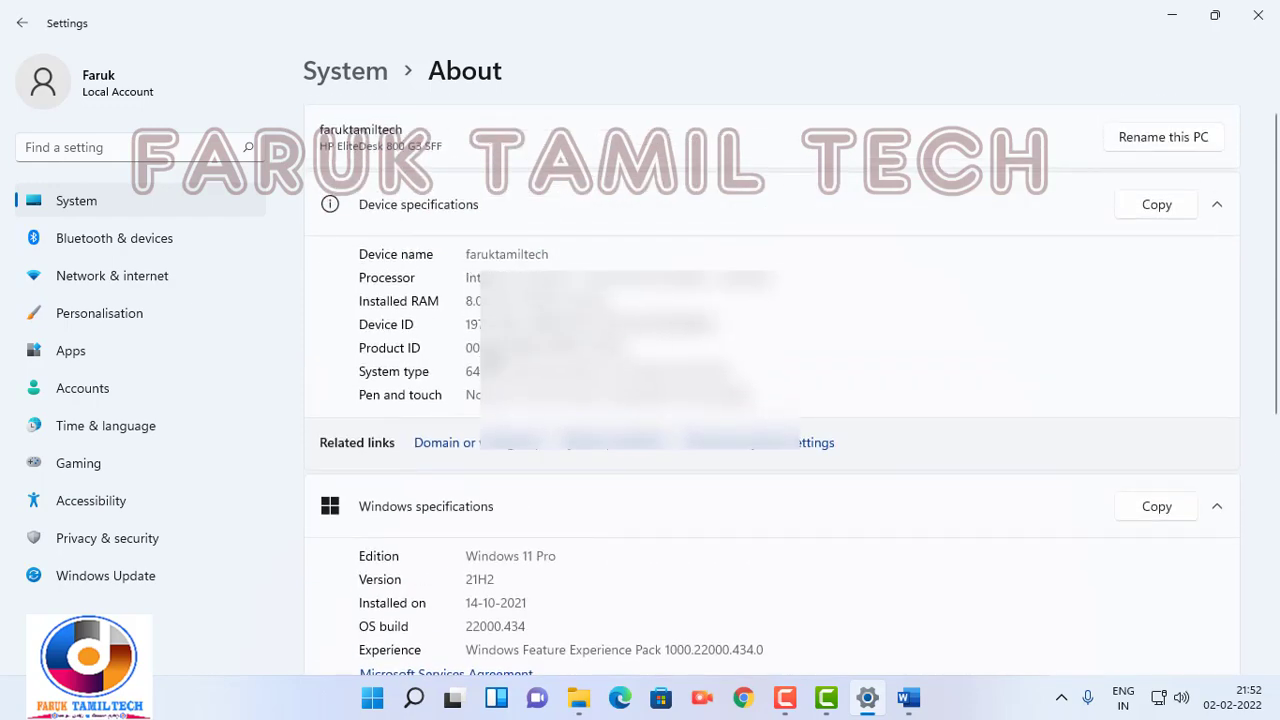
pyautogui.scroll(-3, 470, 297)
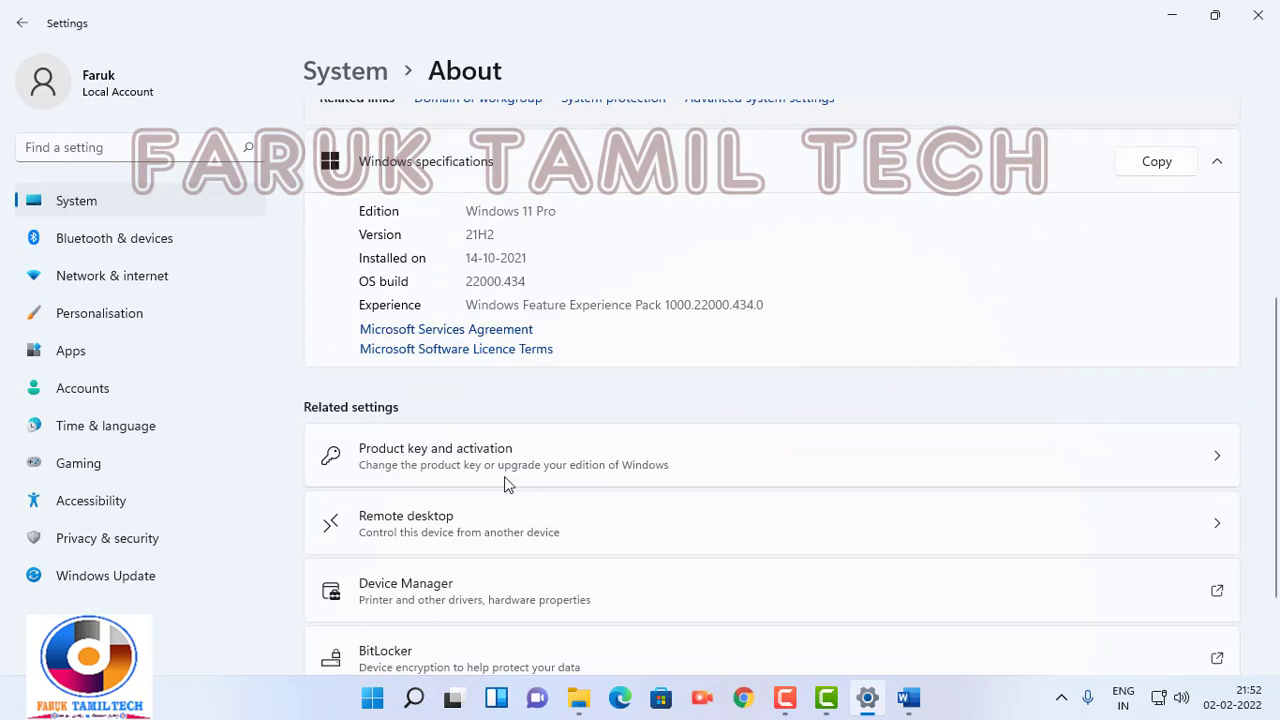
pyautogui.scroll(-1, 495, 488)
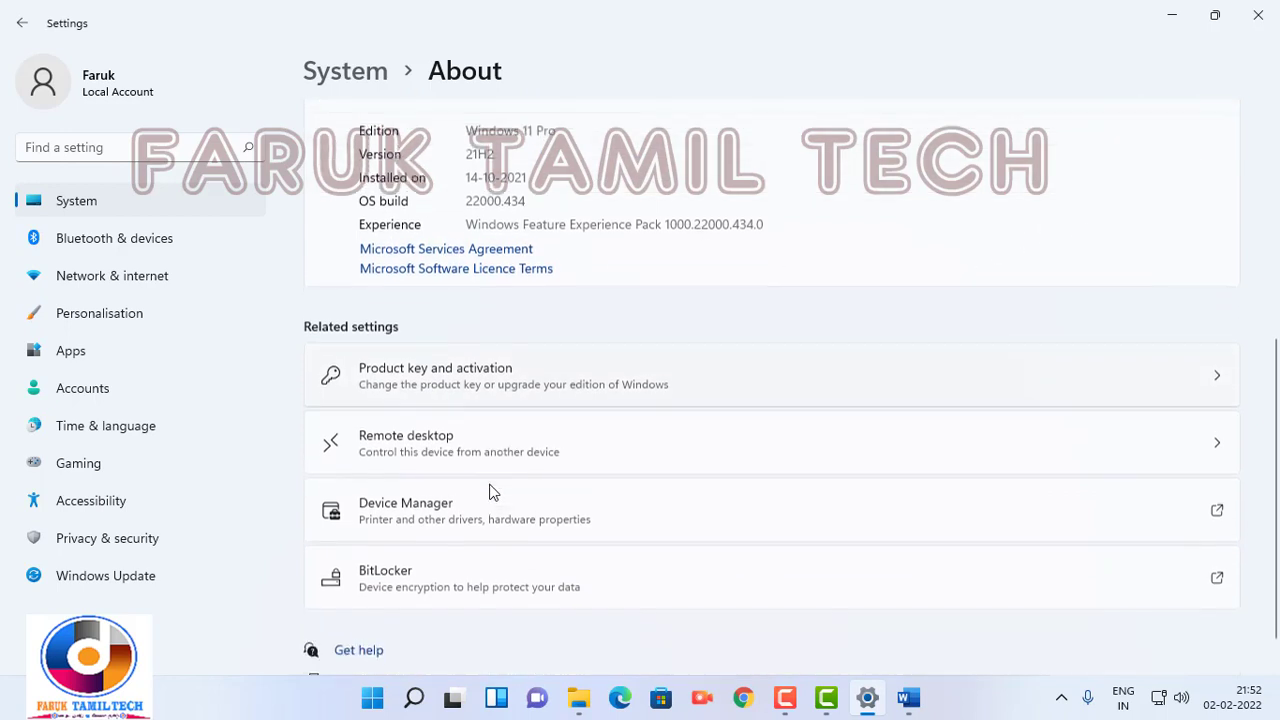
pyautogui.click(446, 371)
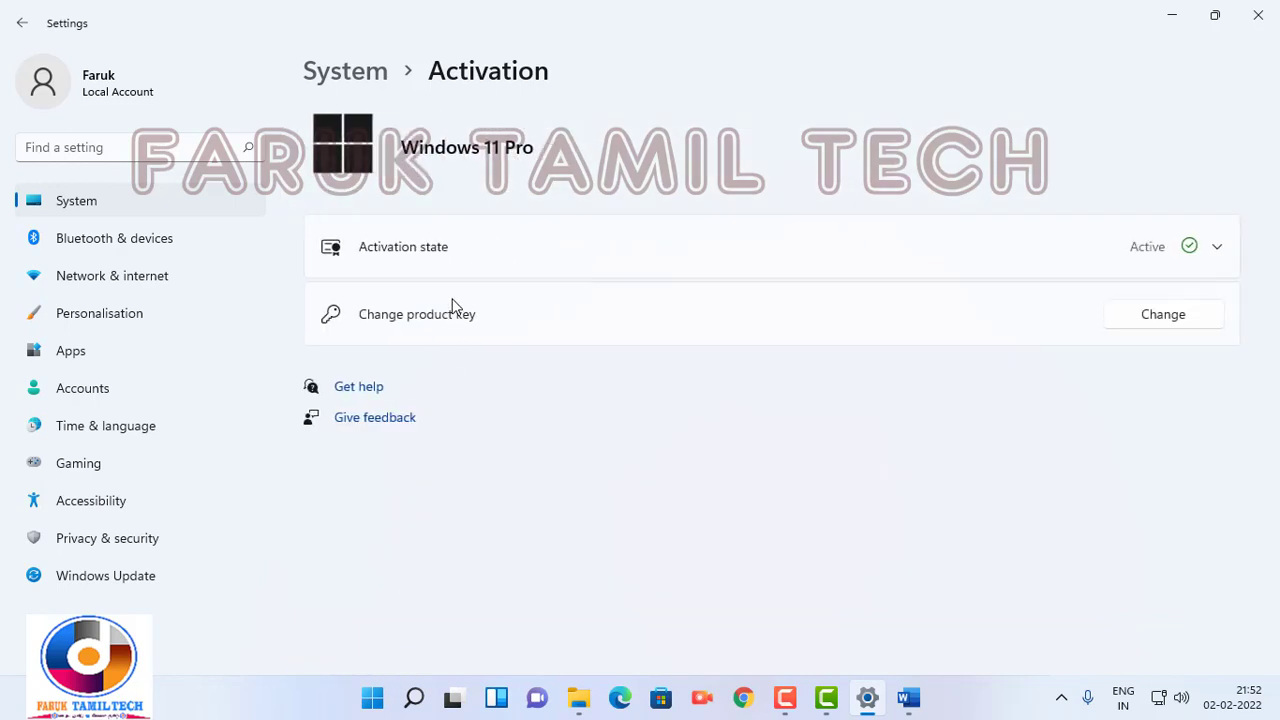
pyautogui.click(21, 29)
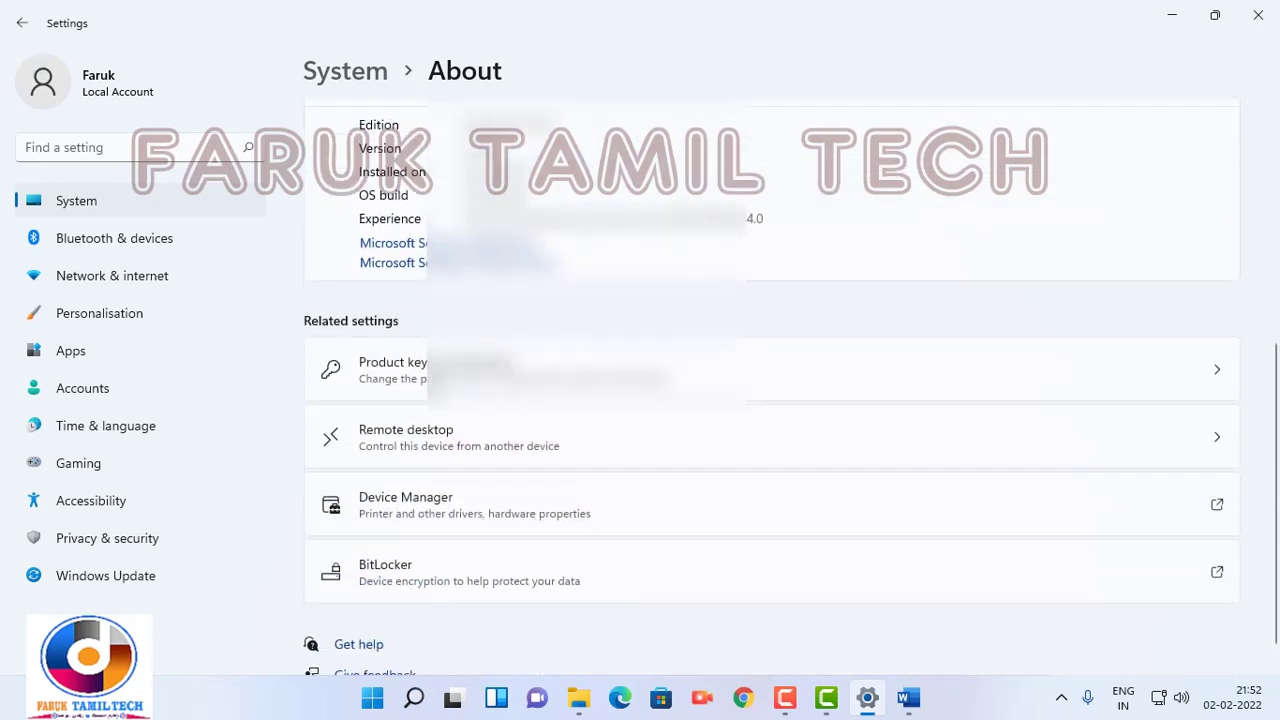
# - Open Device Manager from the About page's related settings, expand the Monitors category and close the window
pyautogui.click(405, 512)
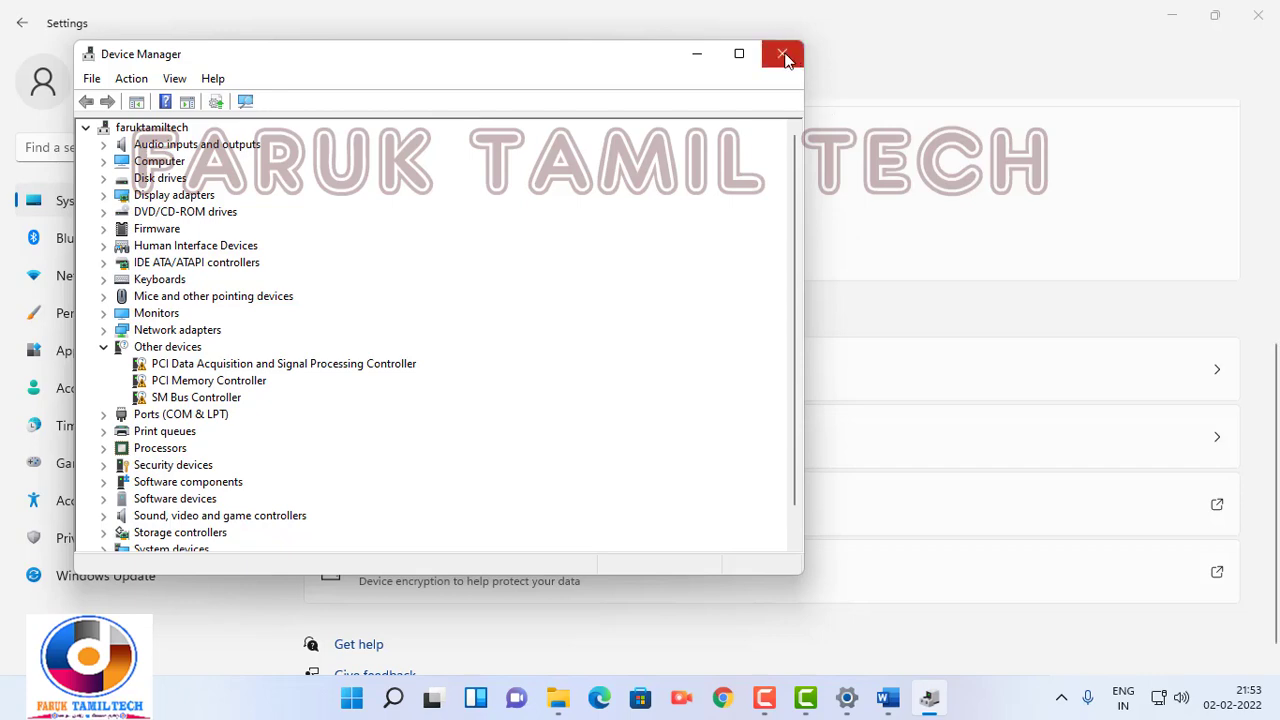
pyautogui.click(782, 54)
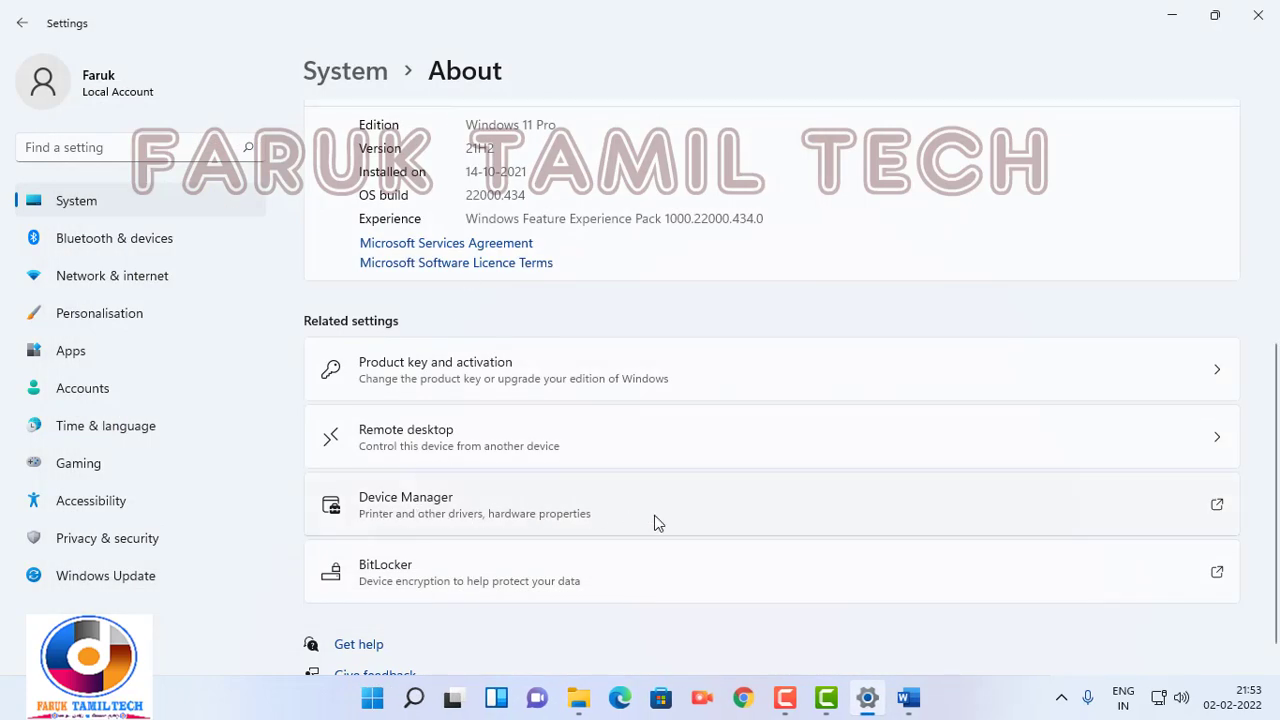
pyautogui.click(420, 514)
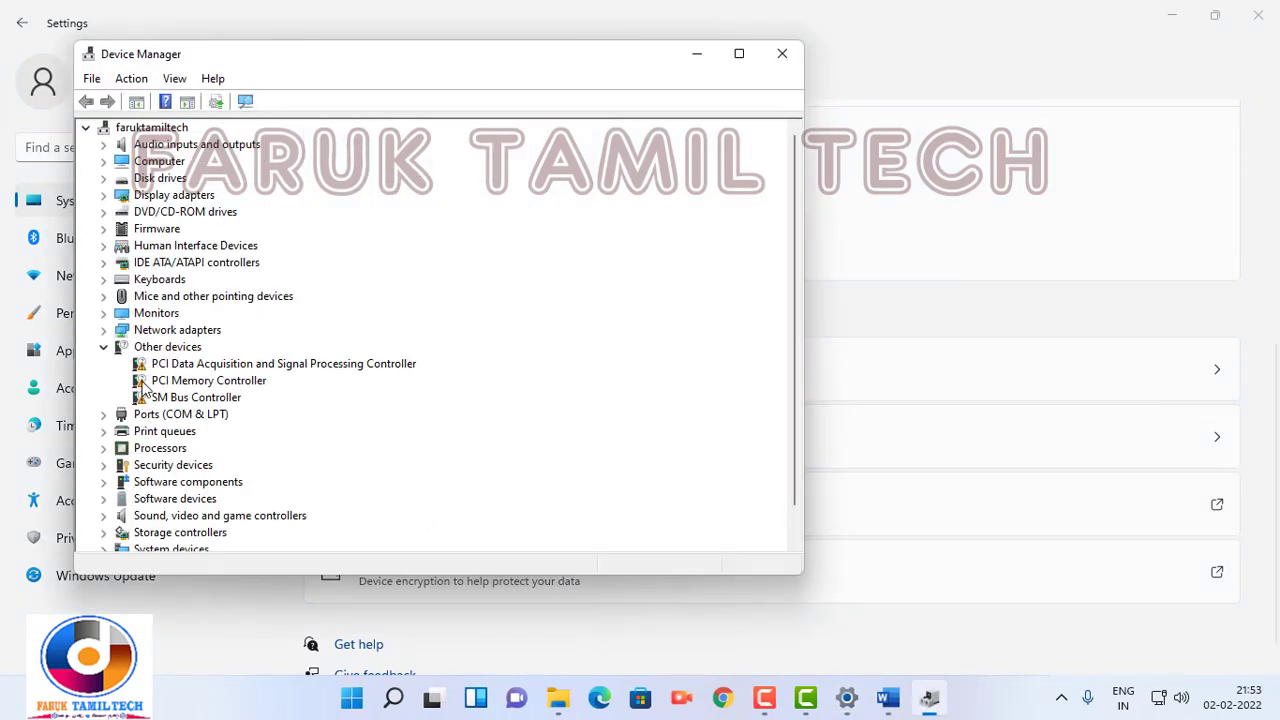
pyautogui.click(103, 314)
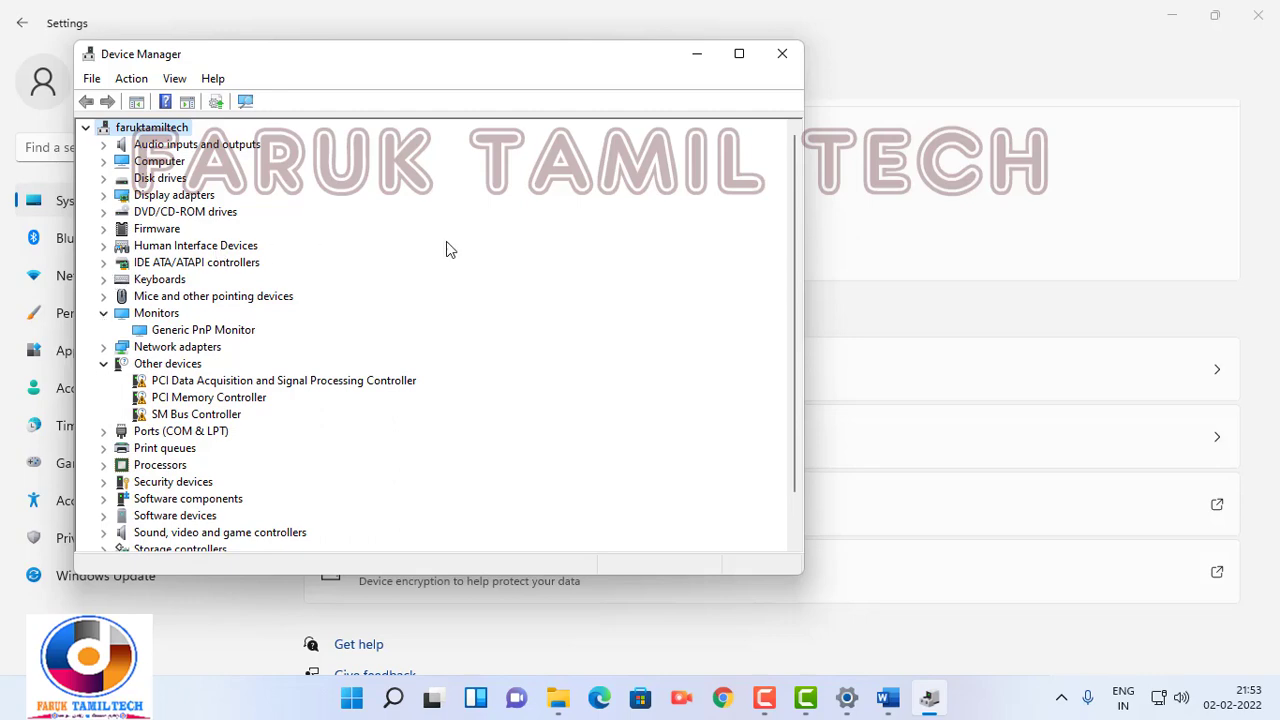
pyautogui.click(782, 53)
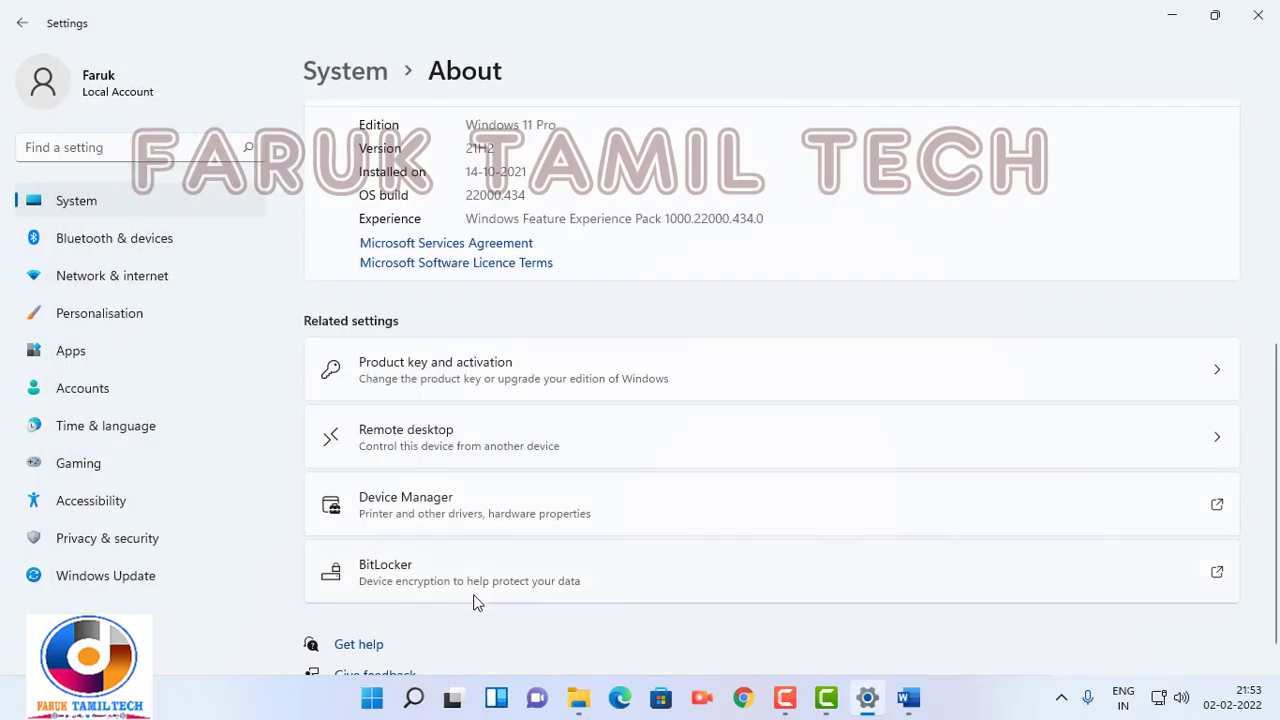
# - View the BitLocker Drive Encryption window from the related settings, close it, and go back to the System page's list of settings
pyautogui.click(356, 585)
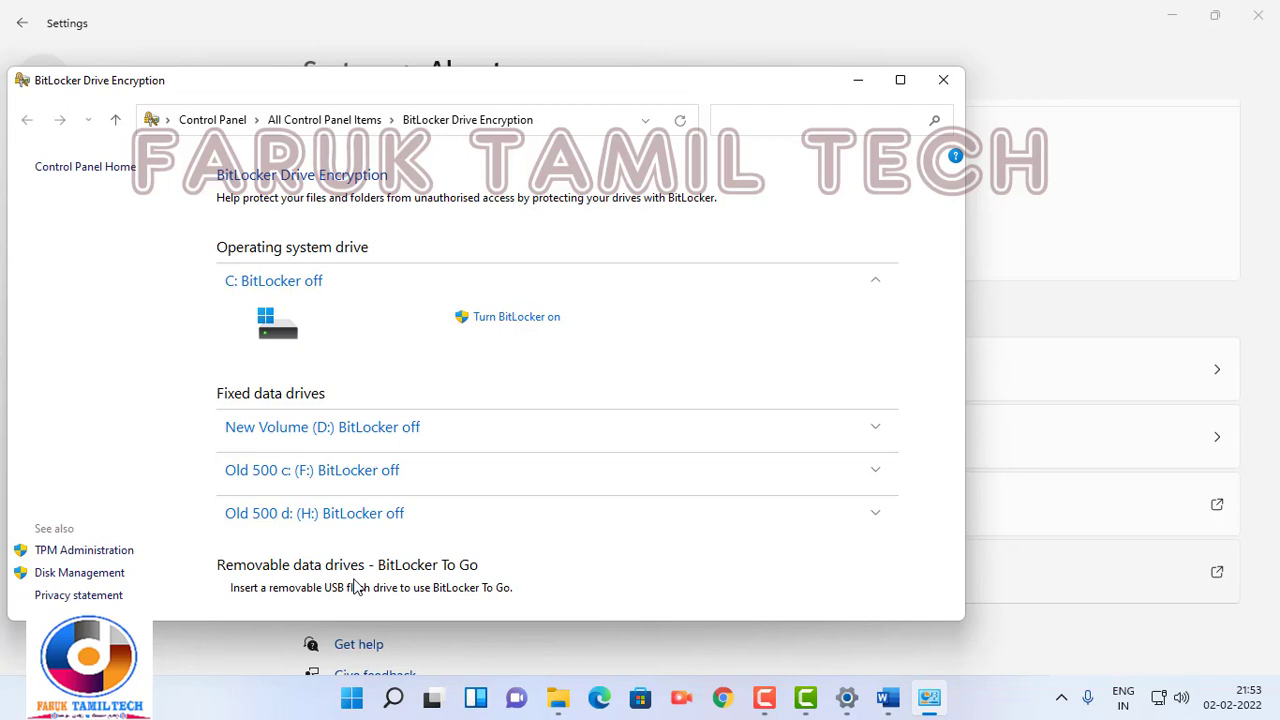
pyautogui.click(943, 84)
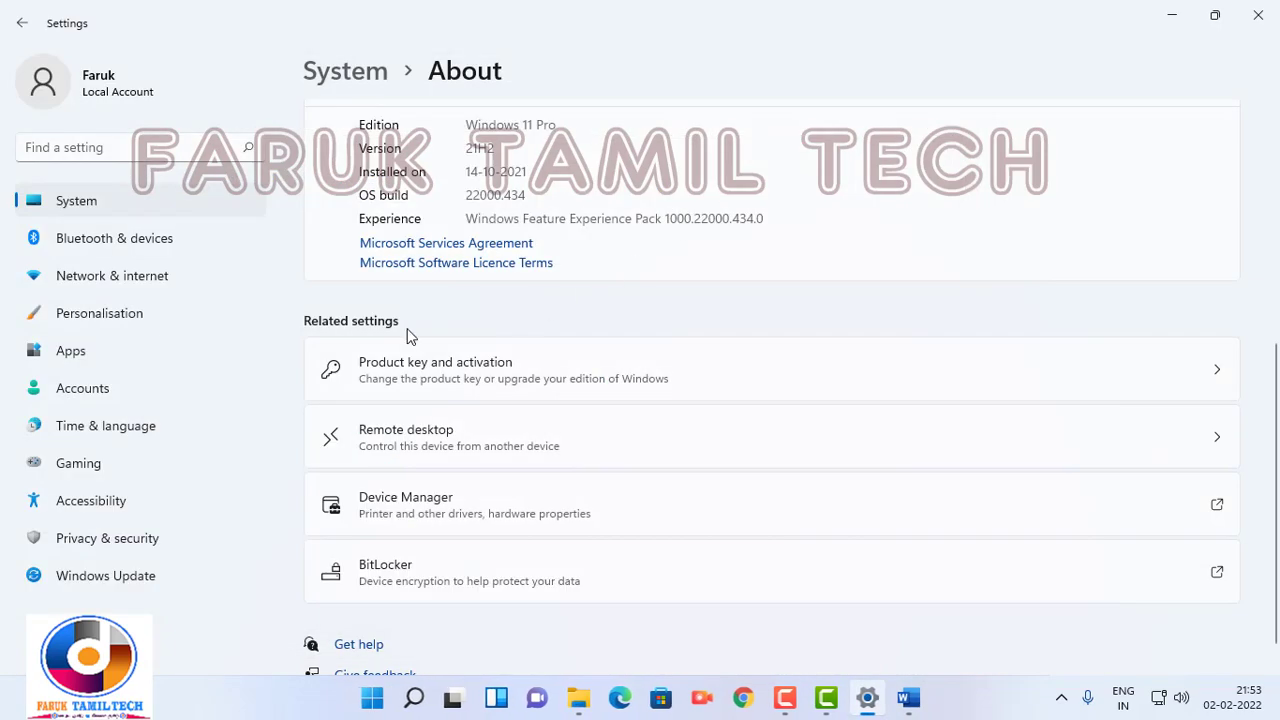
pyautogui.click(109, 205)
pyautogui.scroll(-5, 800, 450)
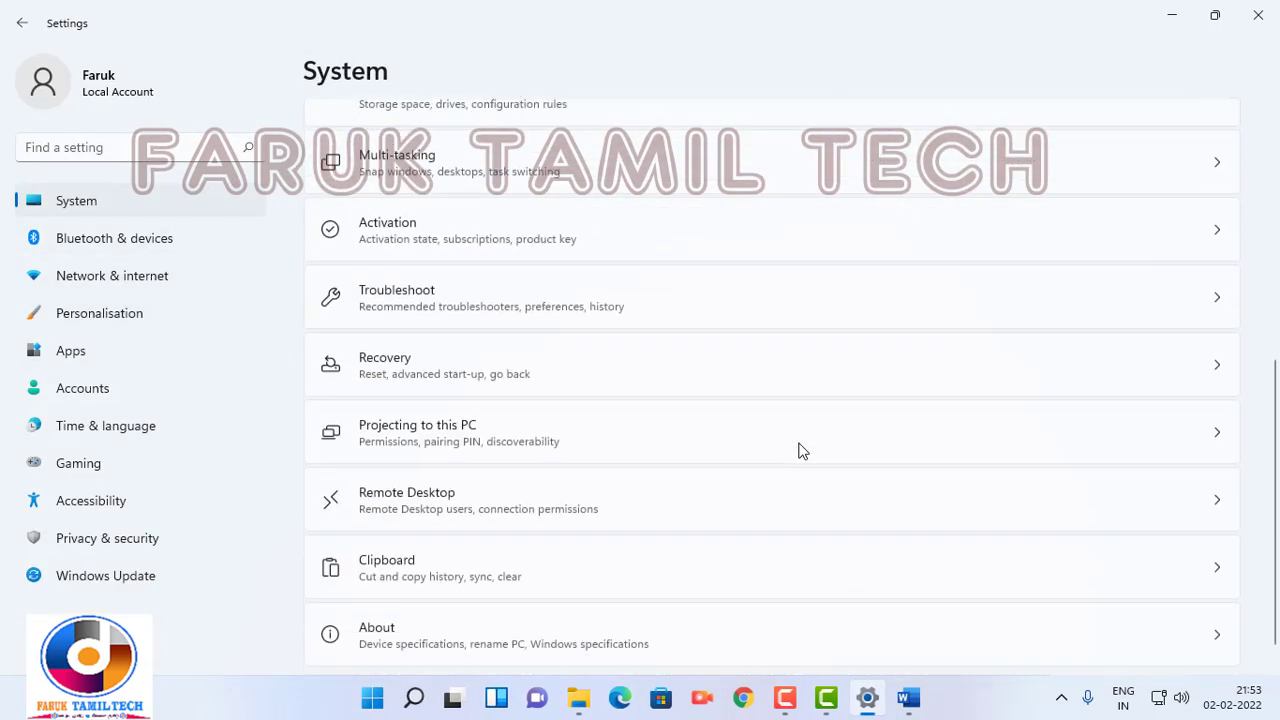
pyautogui.scroll(5, 800, 450)
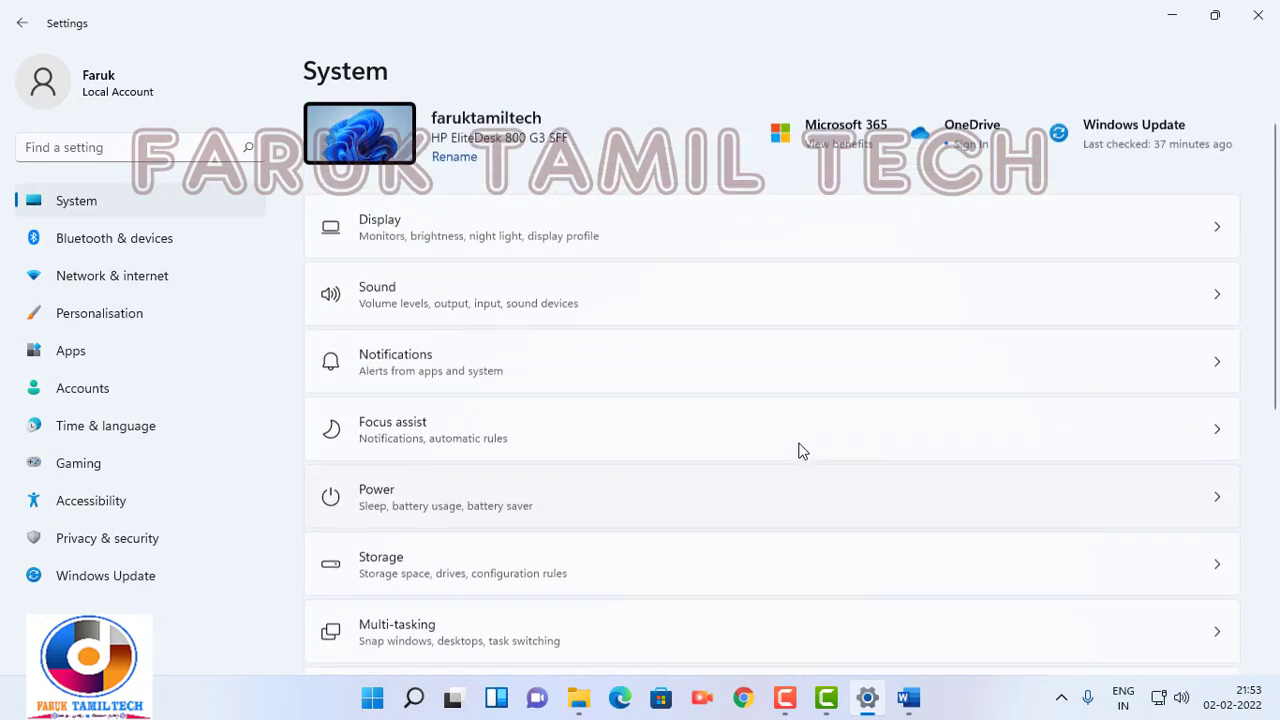